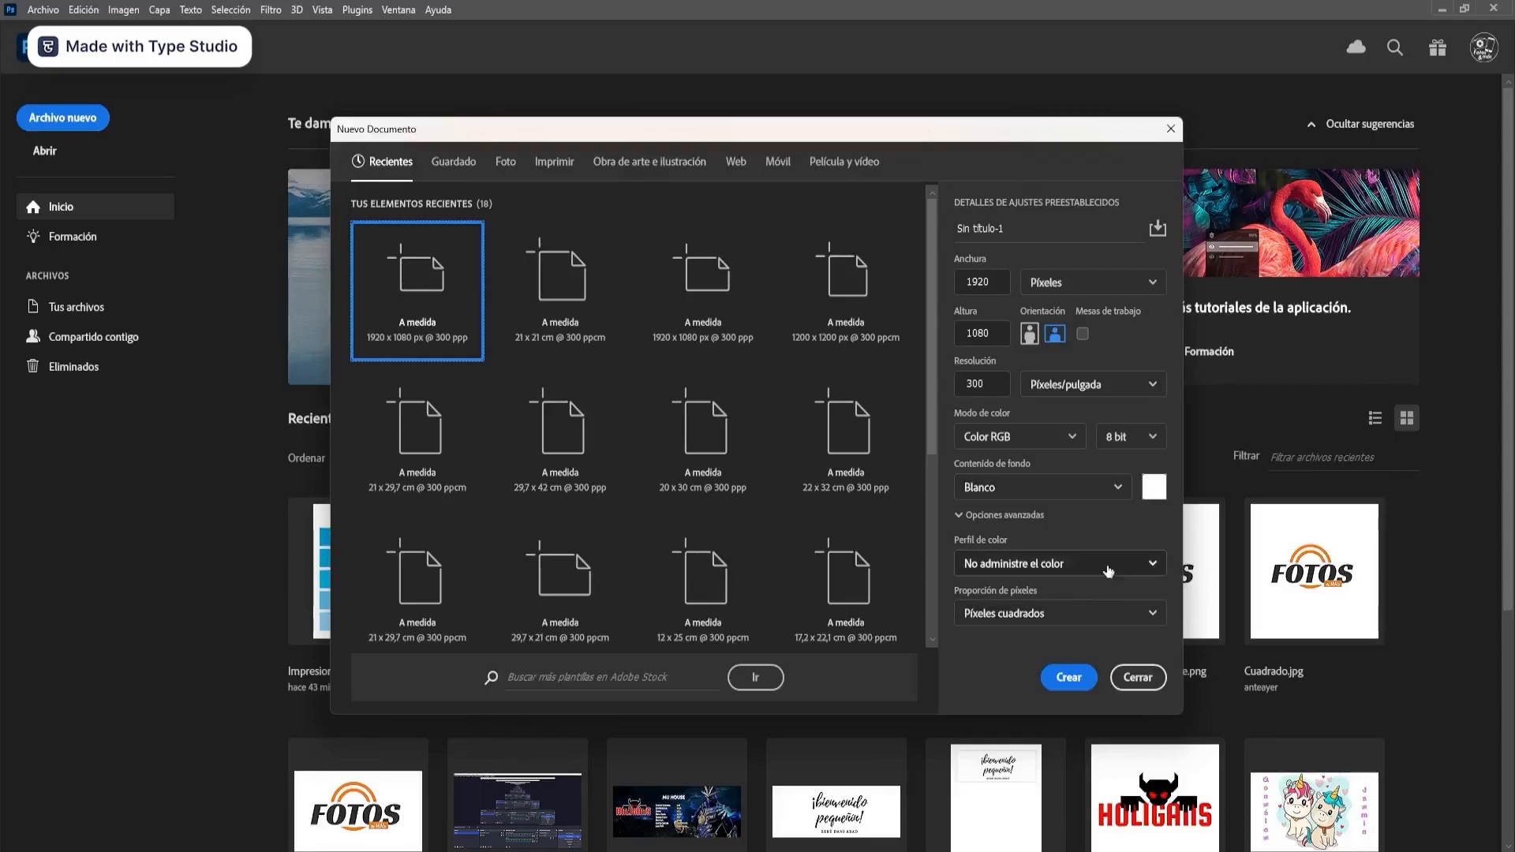
- Create a white 1920 × 1080 px RGB document at 300 ppi and start a new guide layout on its canvas
click(1069, 679)
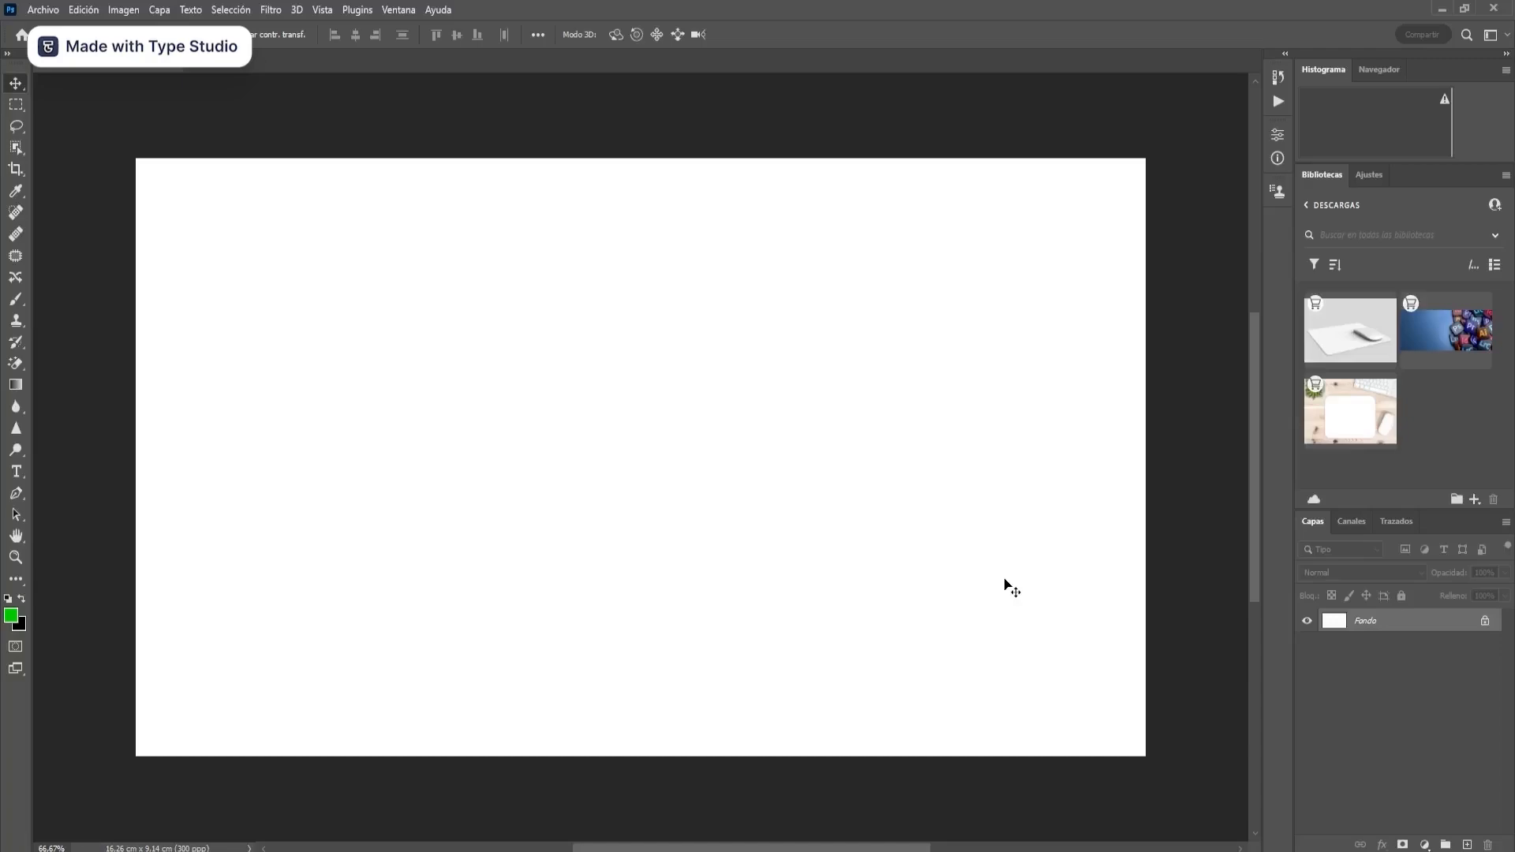
click(330, 11)
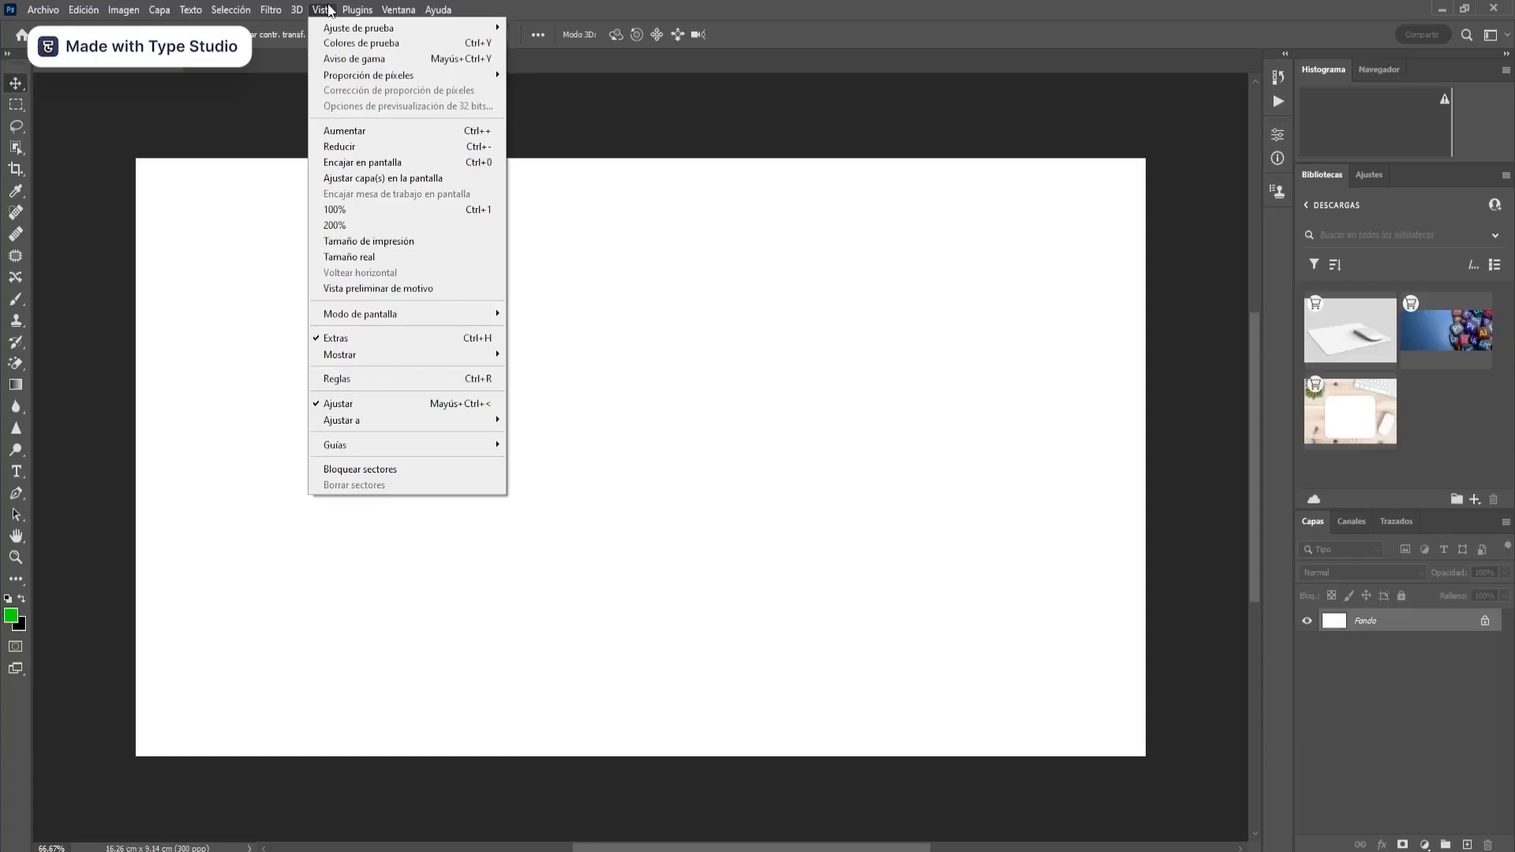
mouse_move(445, 446)
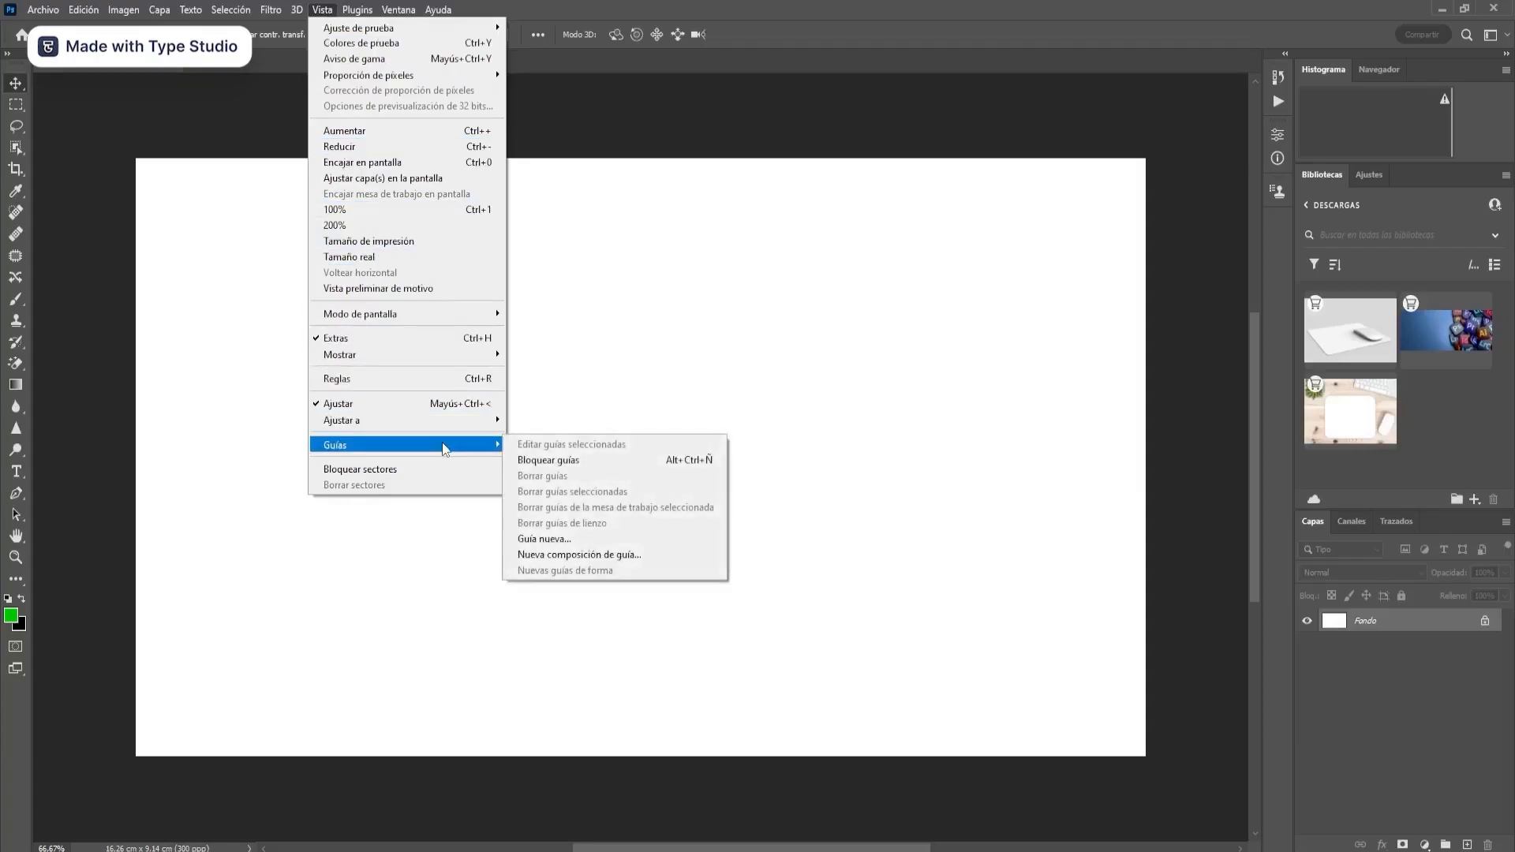
click(589, 557)
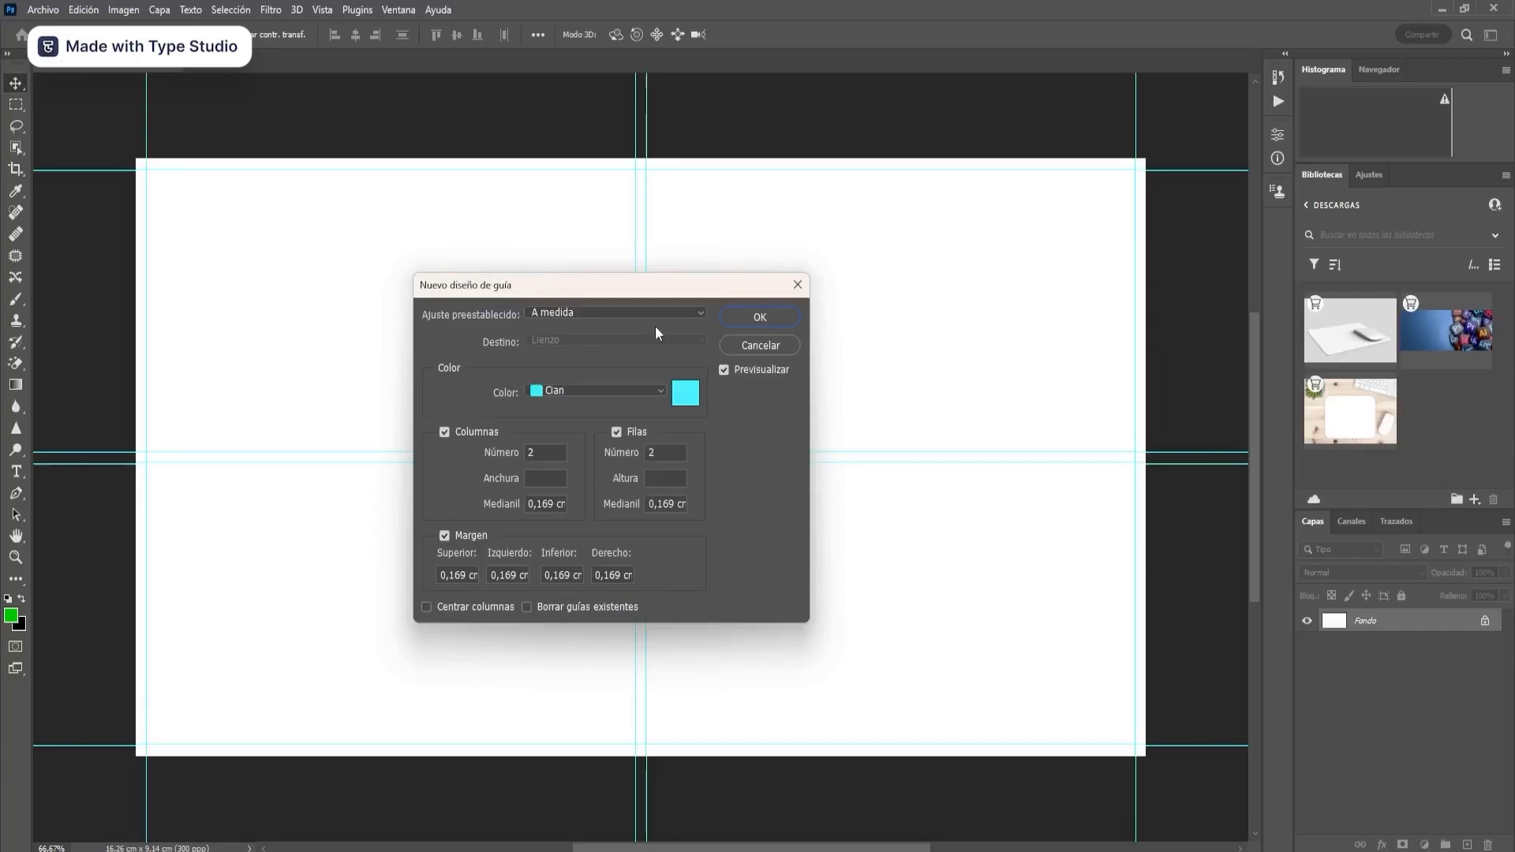
drag(658, 285, 1090, 306)
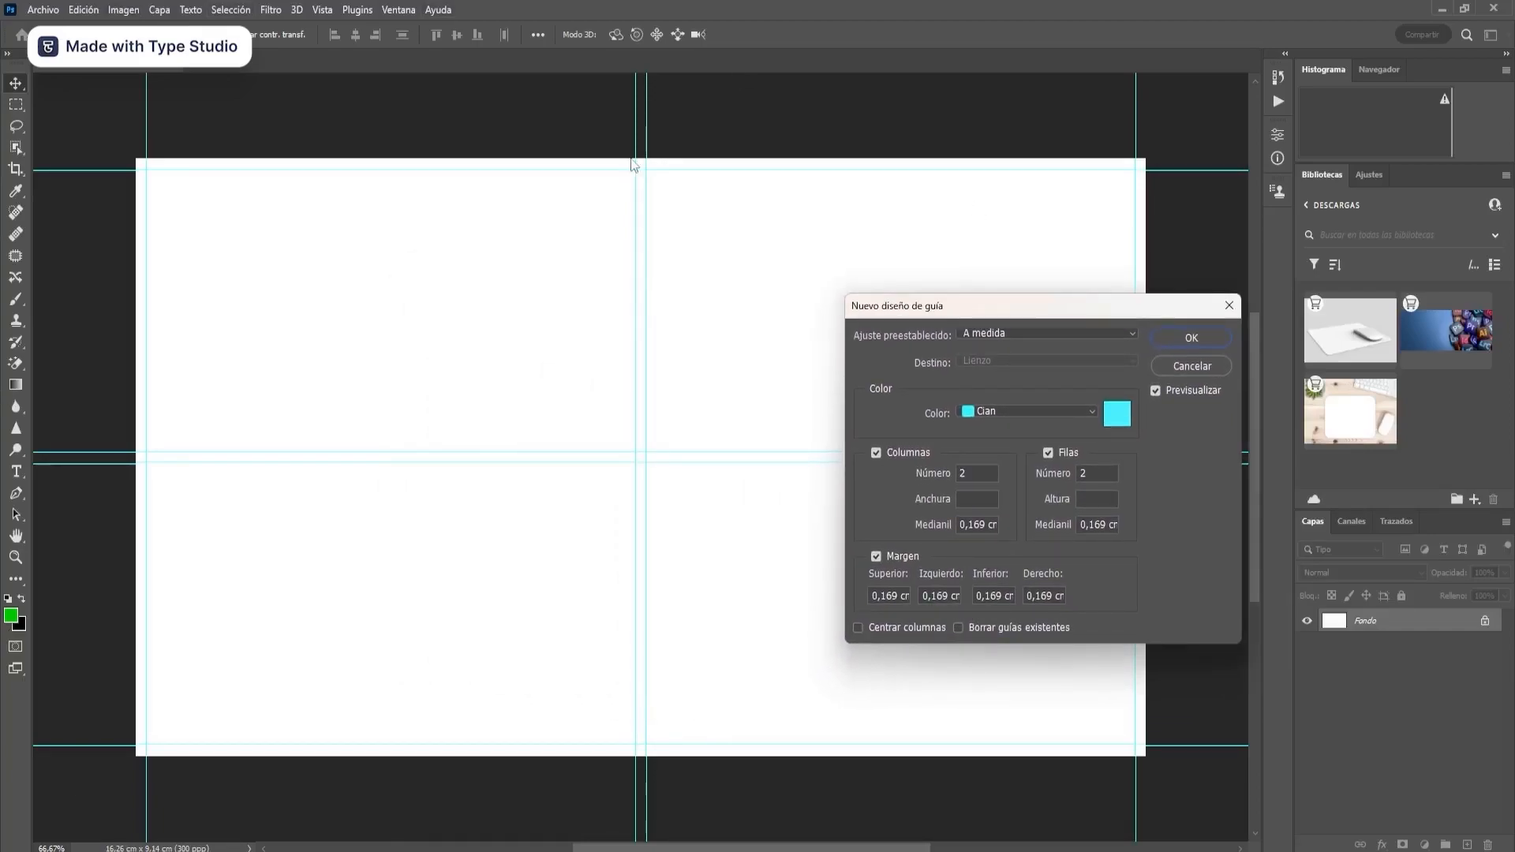
drag(977, 304, 886, 247)
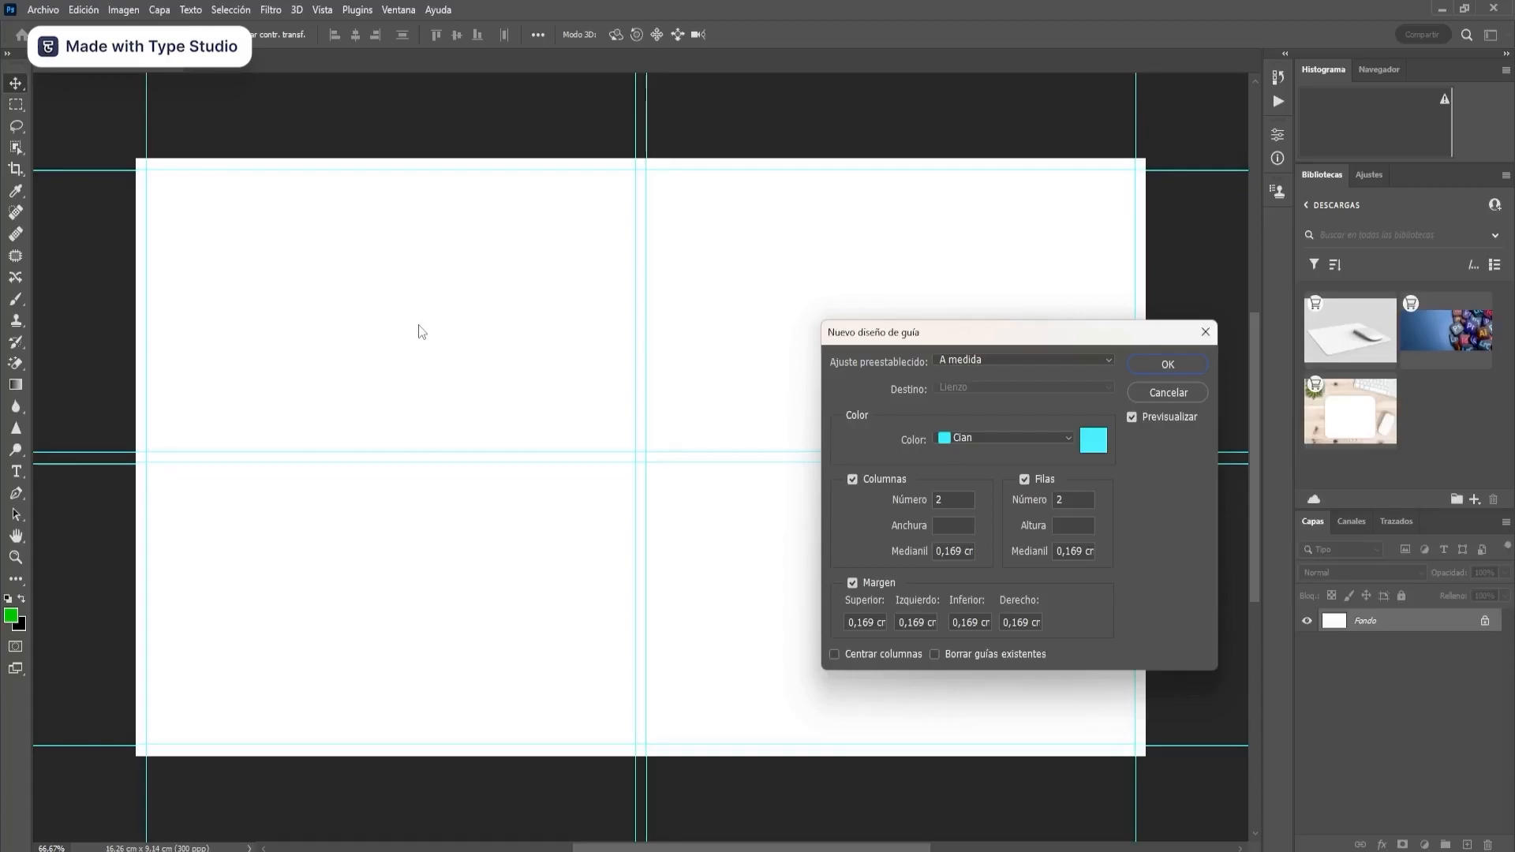
- Try a guide layout with 4 columns and 5 rows
click(957, 502)
key(BackSpace)
text(4)
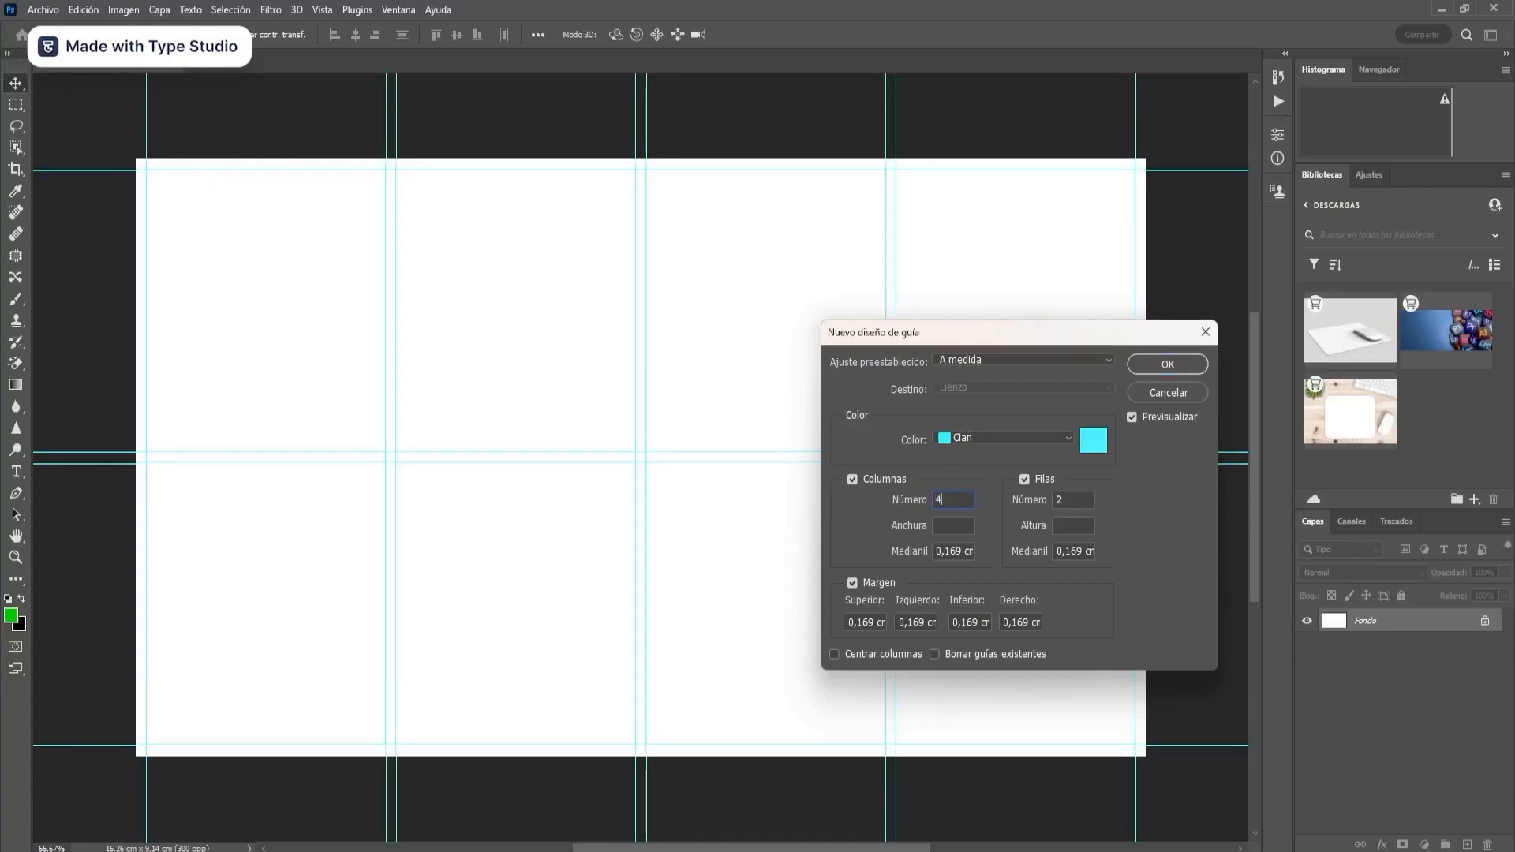
key(Tab)
key(Tab)
click(1068, 500)
key(BackSpace)
text(5)
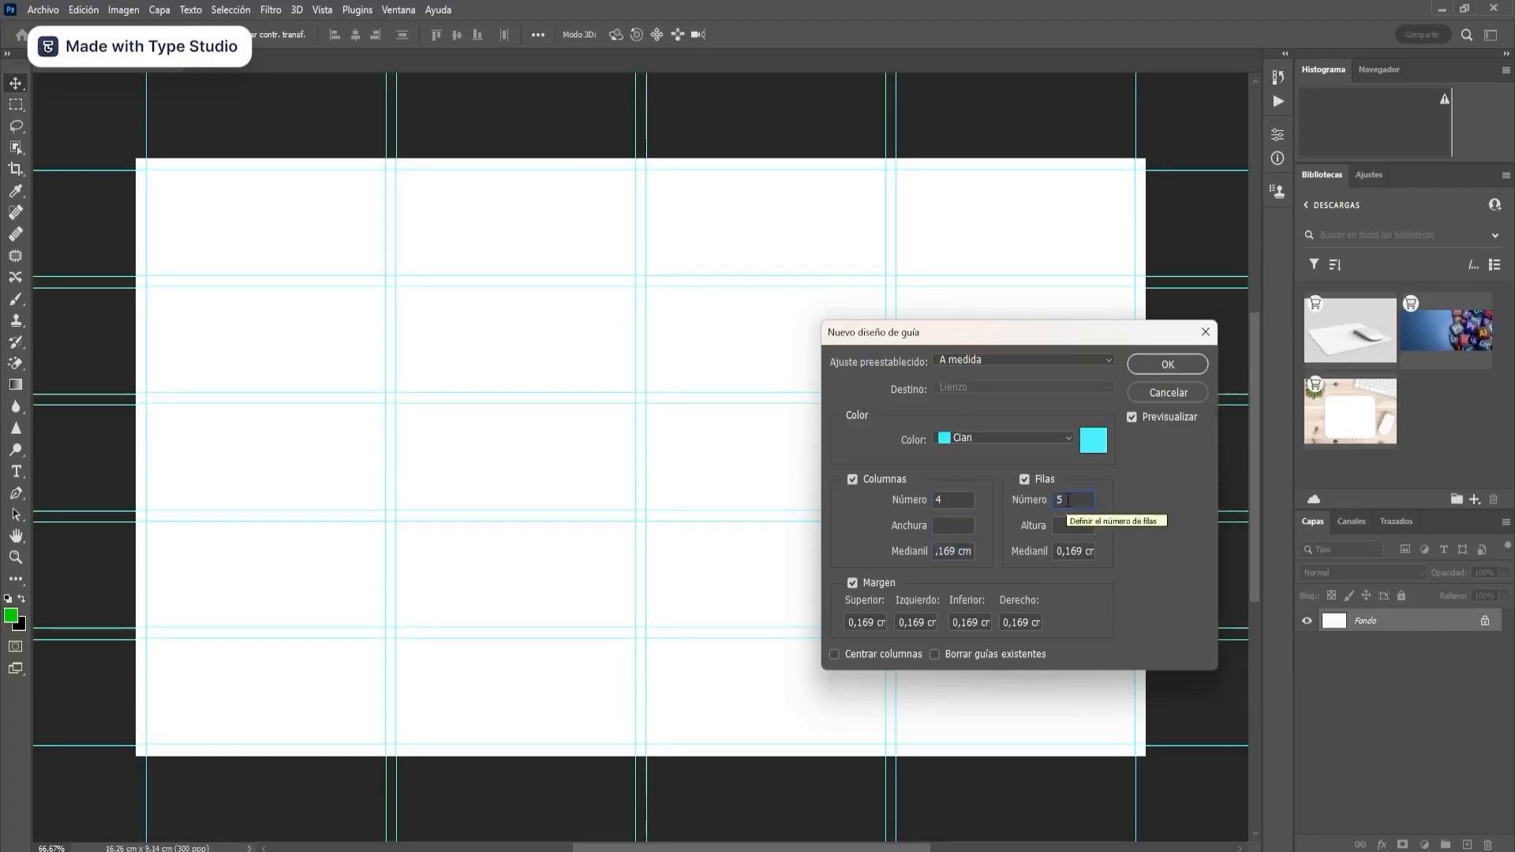
- Set the guide layout back to 2 rows and 2 columns
key(BackSpace)
text(1)
key(BackSpace)
text(2)
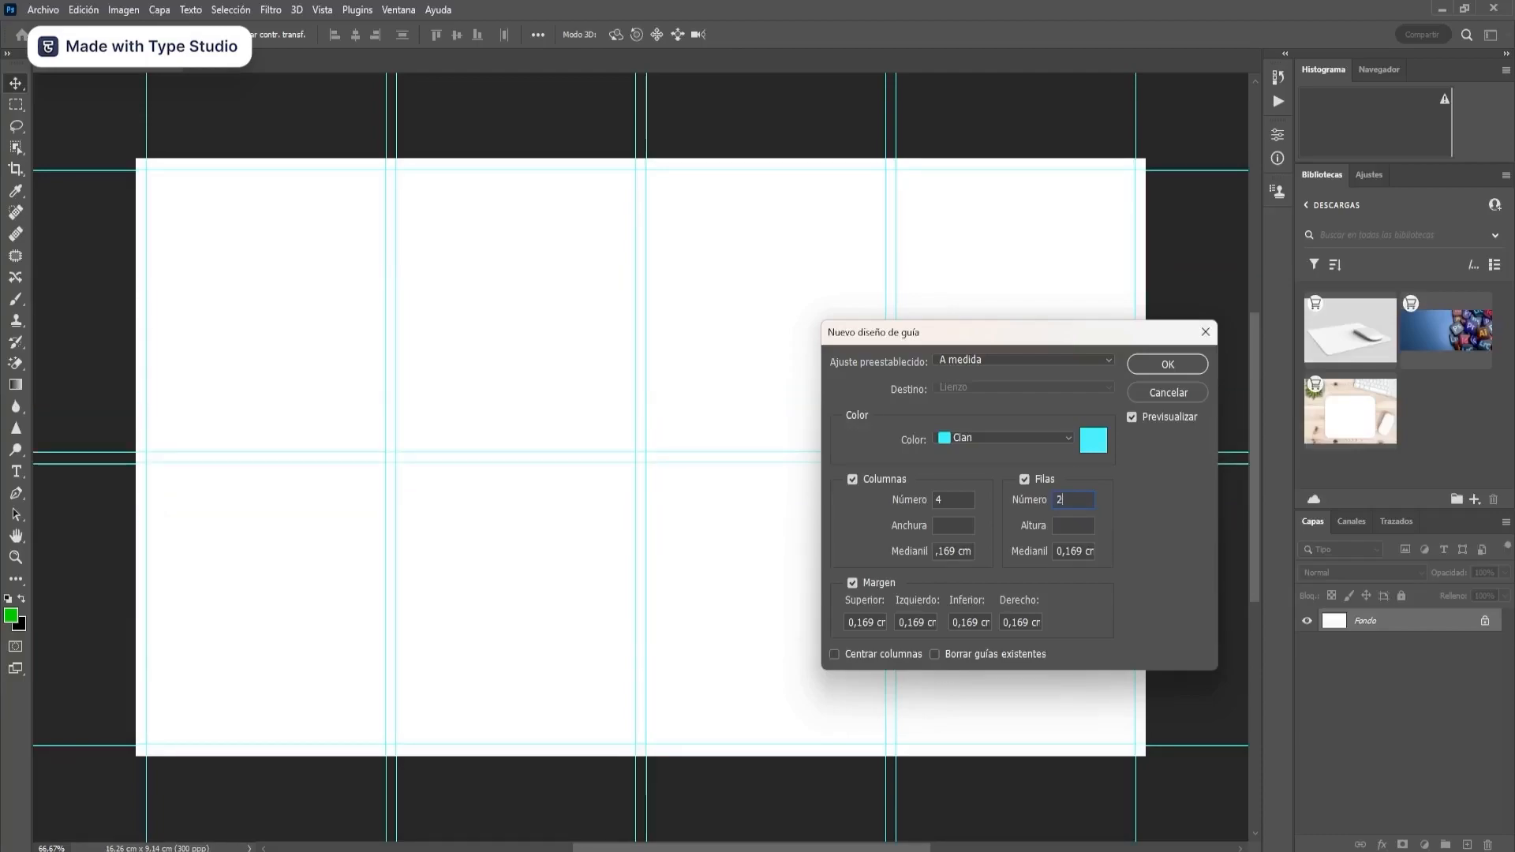
click(904, 498)
text(2)
- Try a wider gutter between the guide columns and restore it to 0,169 cm
drag(907, 332, 786, 184)
click(842, 406)
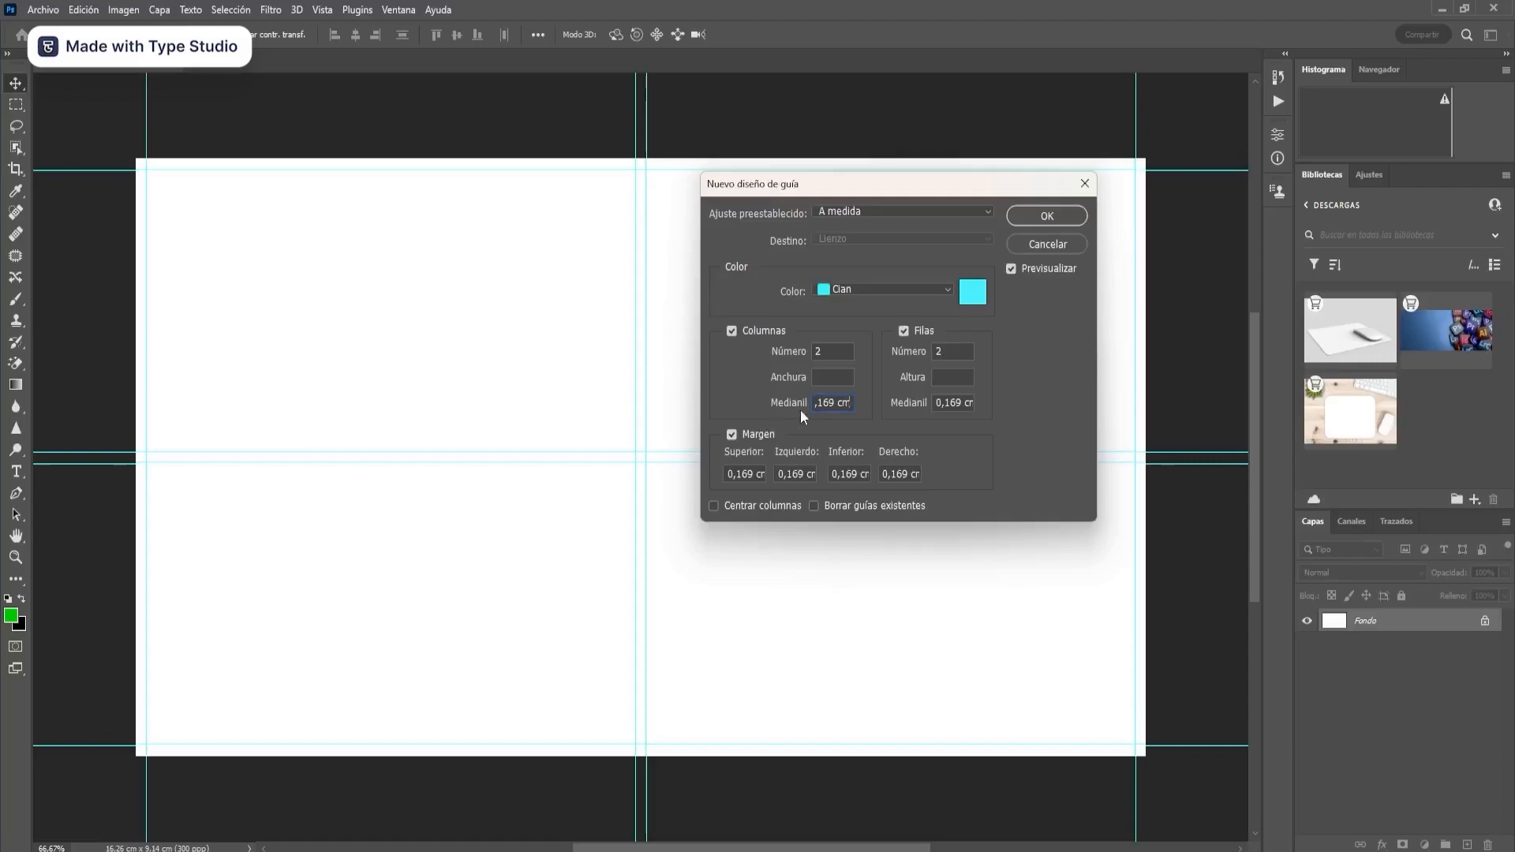
double_click(836, 408)
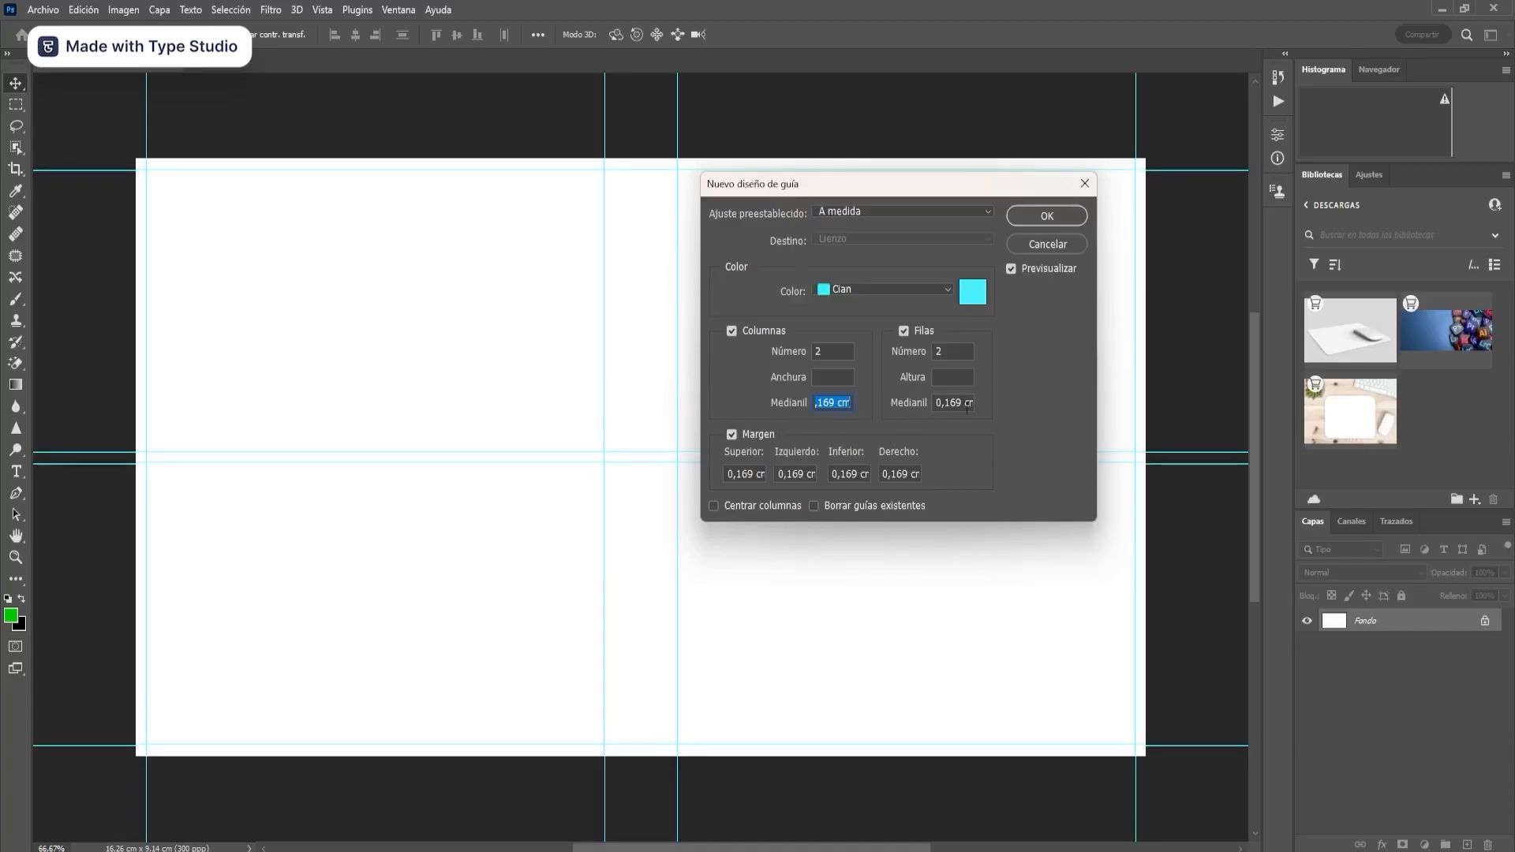
click(824, 406)
key(Left)
key(BackSpace)
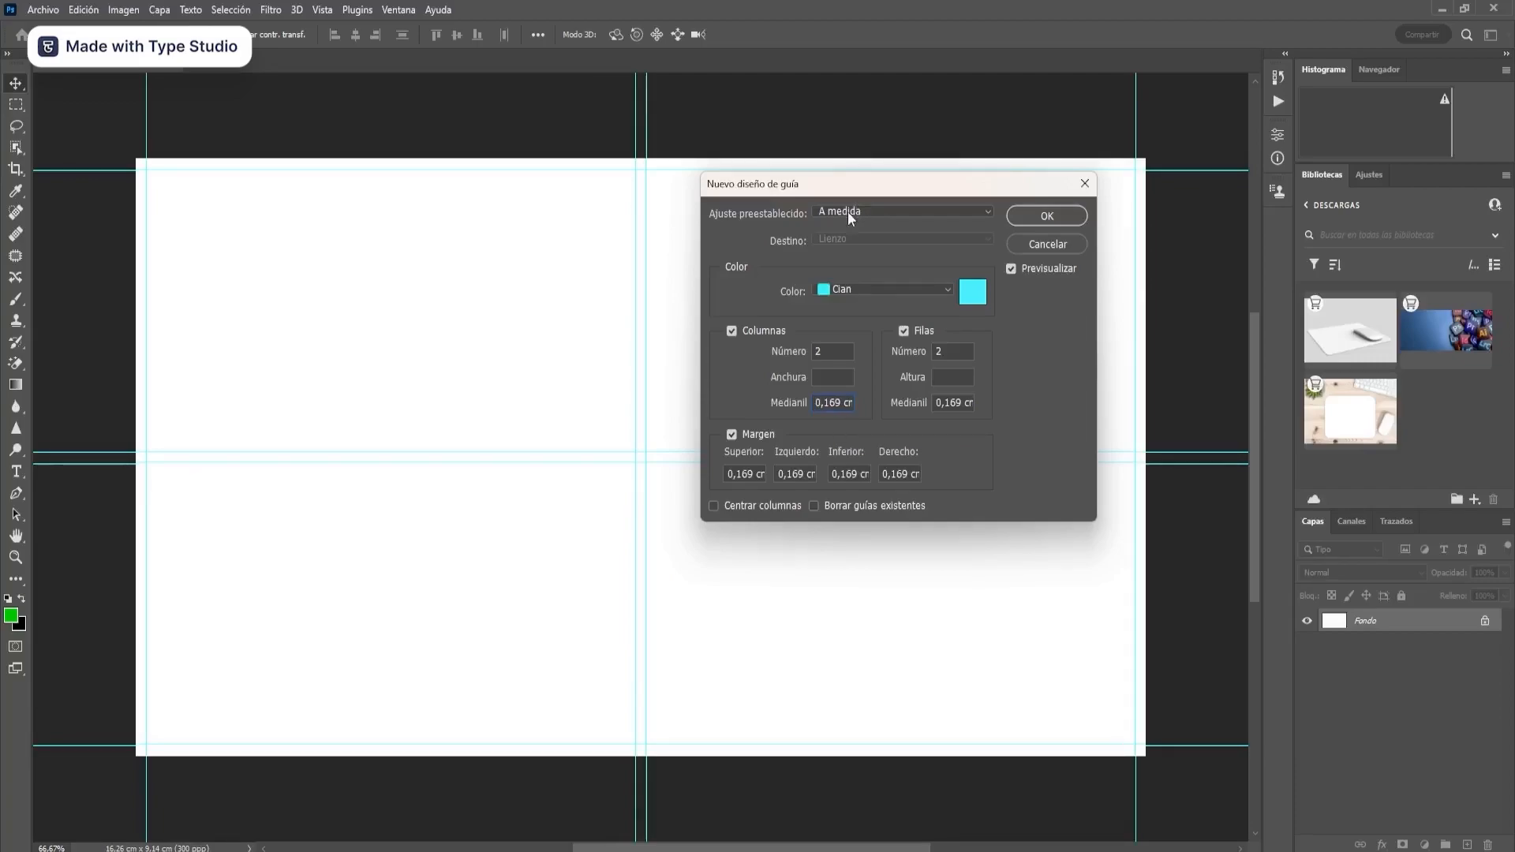
key(Down)
key(Up)
- Turn the guide margins off and on again, and try a top margin of 1,169 cm
click(731, 434)
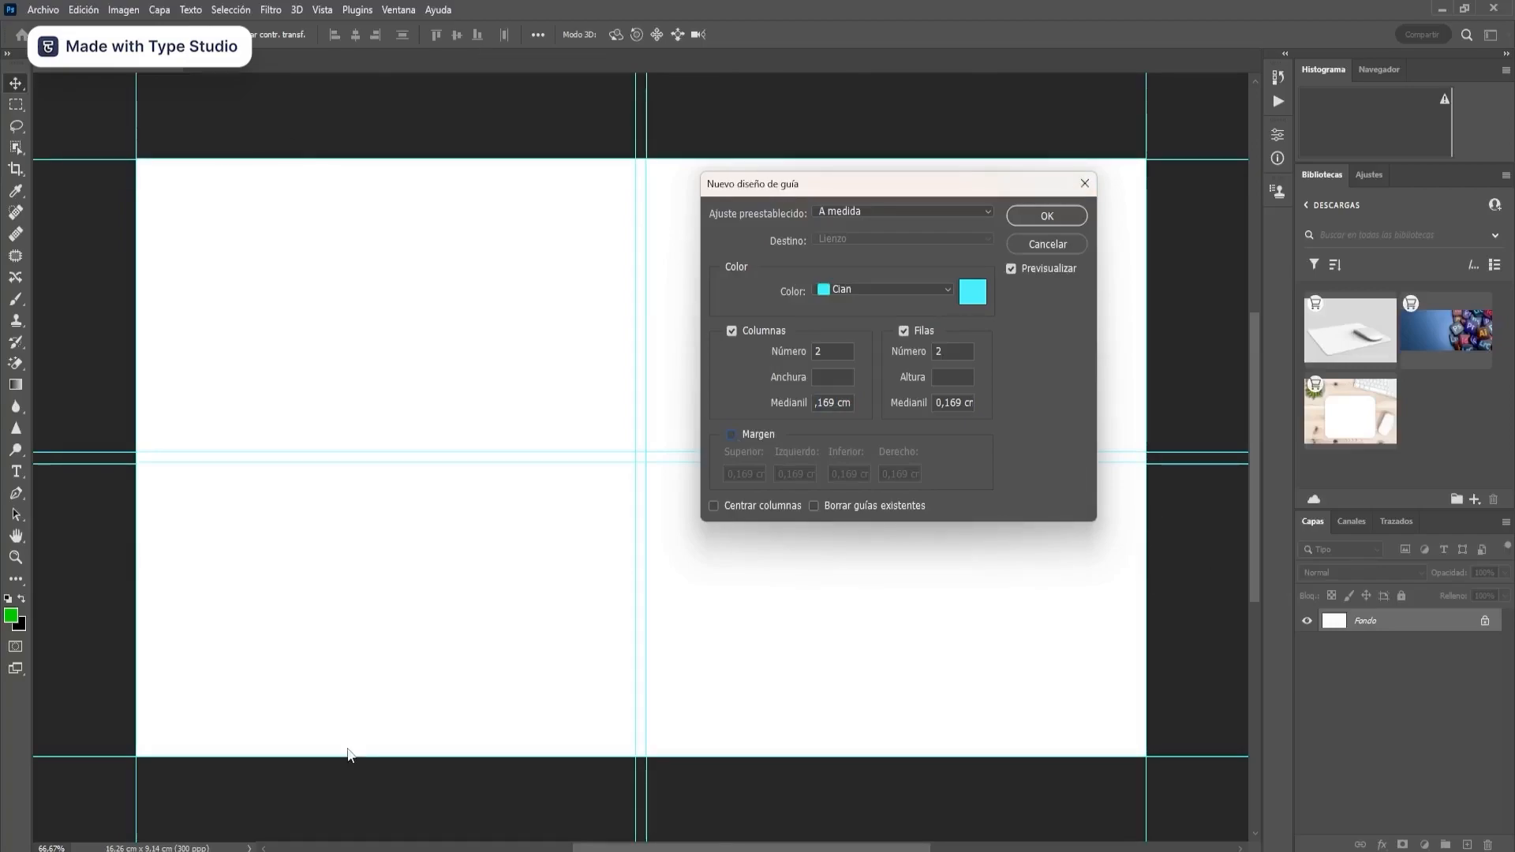
click(732, 433)
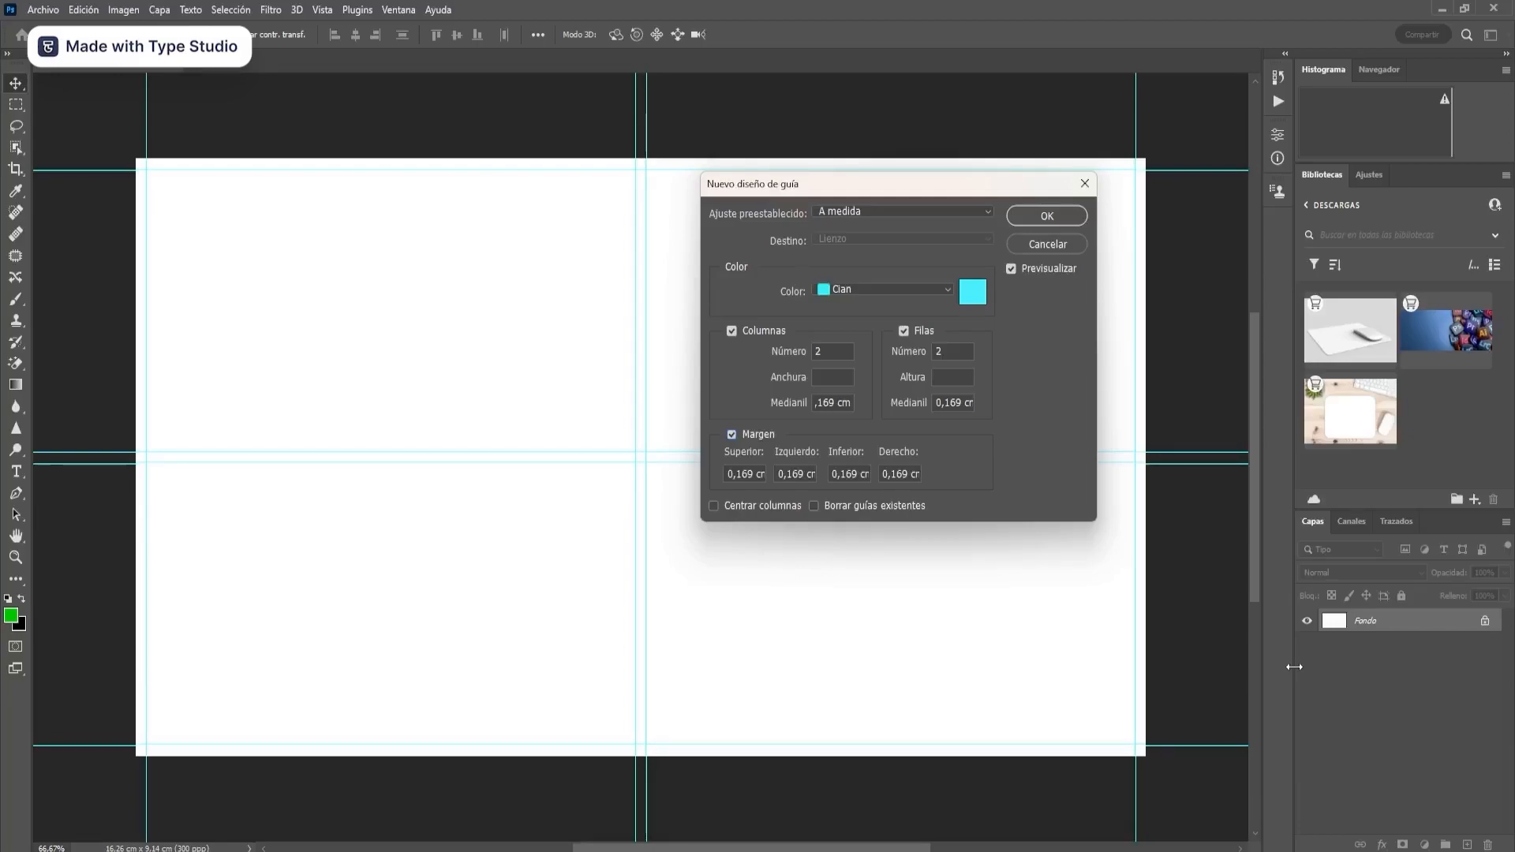
click(726, 473)
text(1)
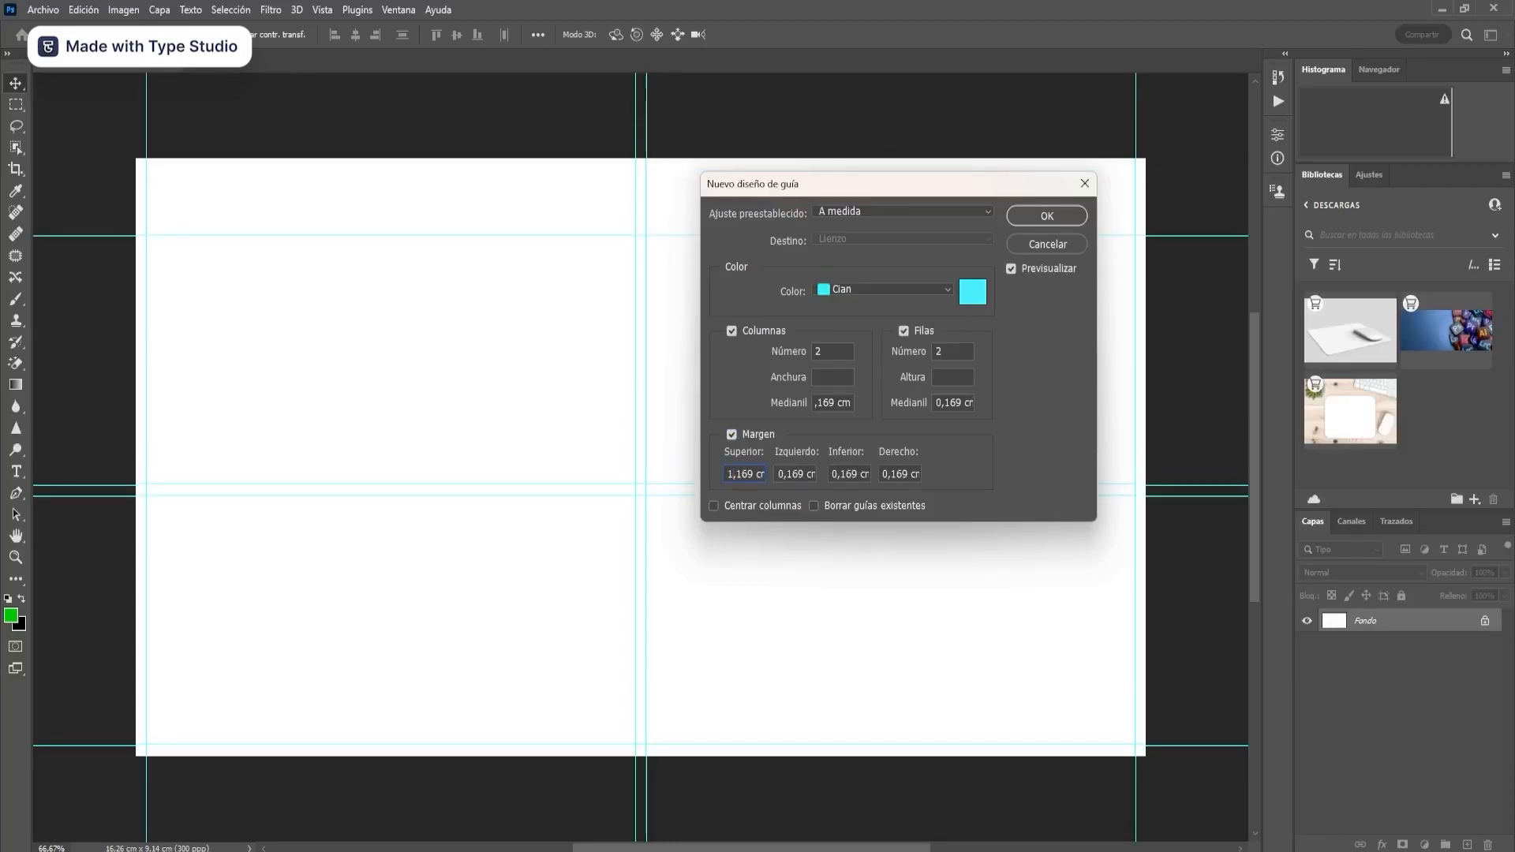
- Set the top margin to 0,169 cm and apply the guide layout to the canvas
key(BackSpace)
text(0)
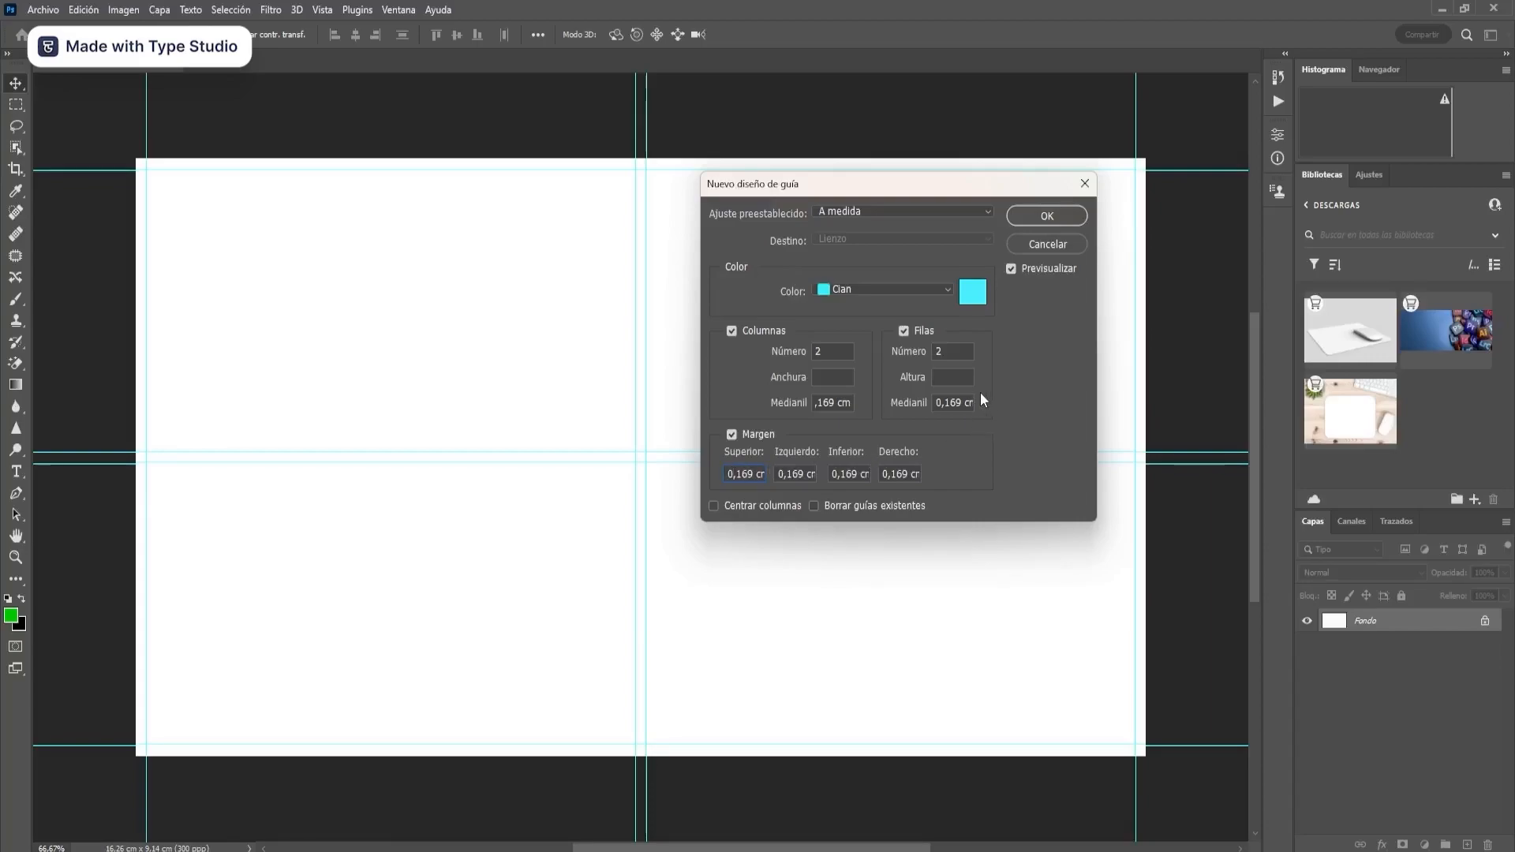
click(1043, 213)
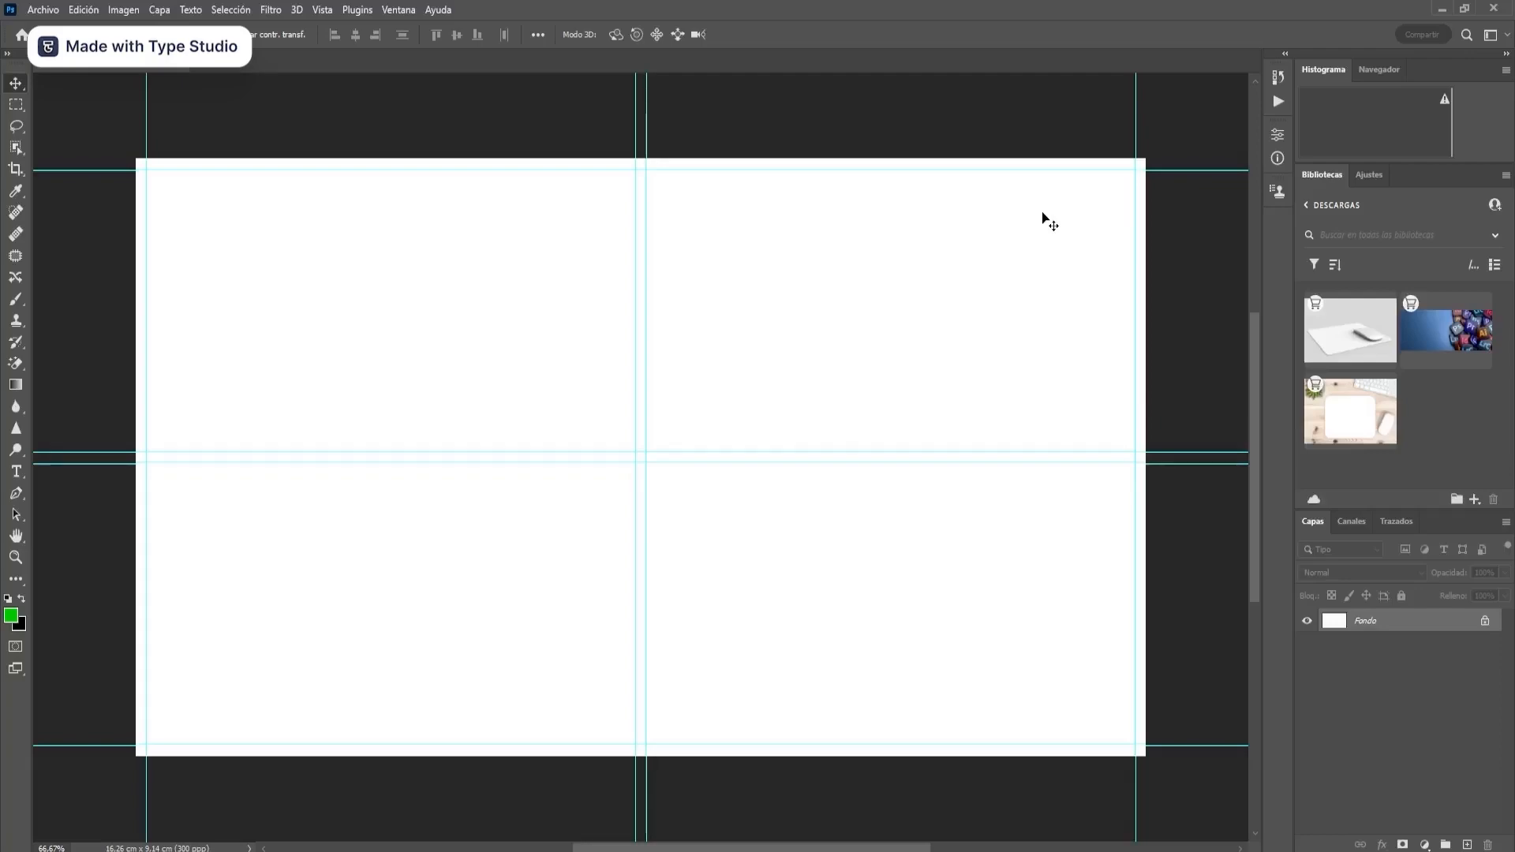
- Place the image 051-Cómo-desenfocar-el-fondo-de-una-imagen-Rápido-y-Fácil5.jpg as an embedded element
click(43, 10)
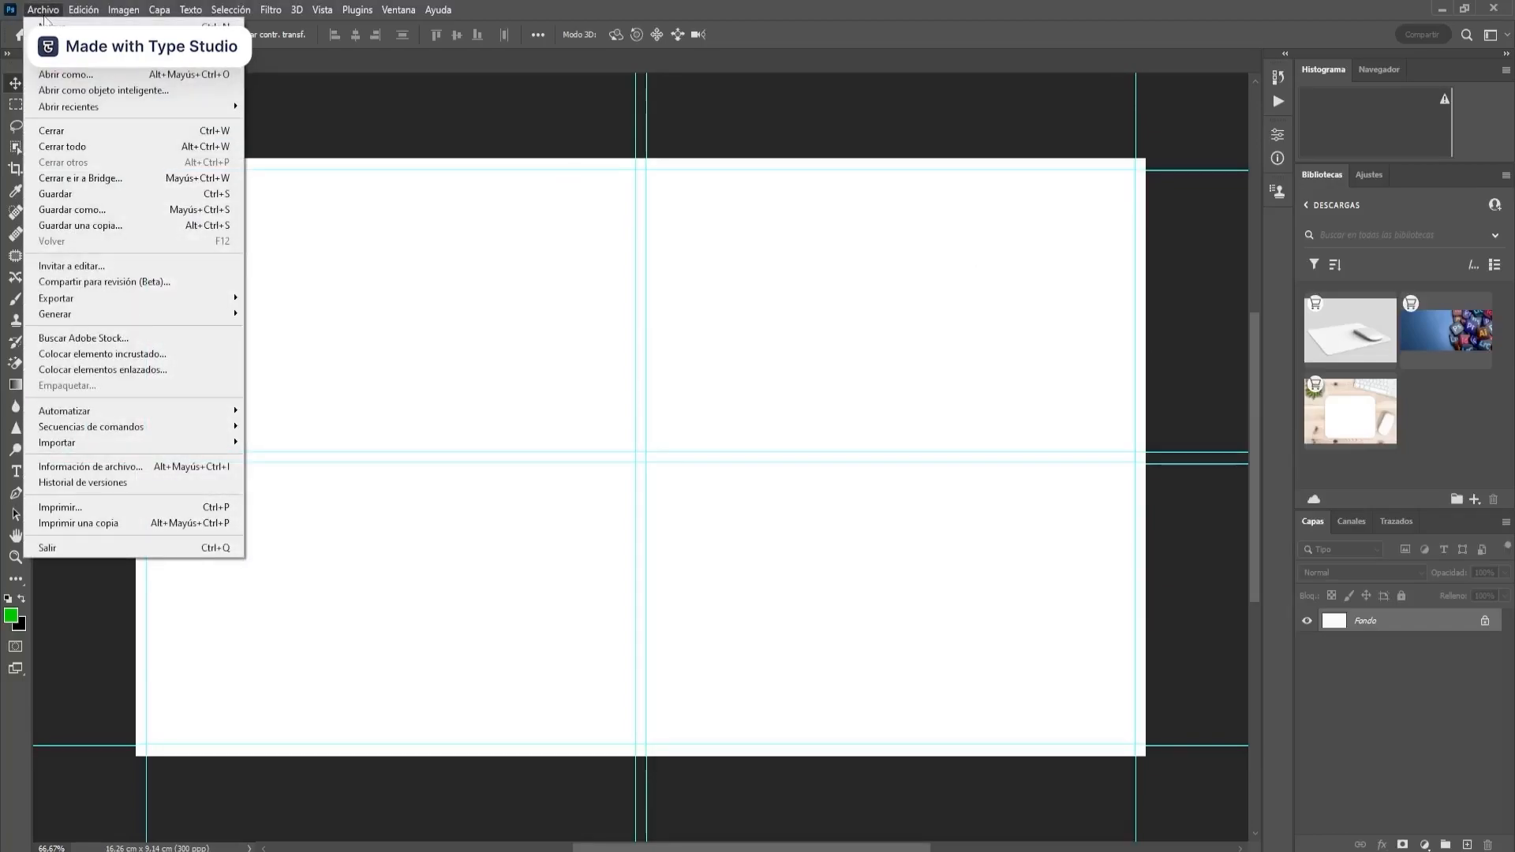
click(139, 355)
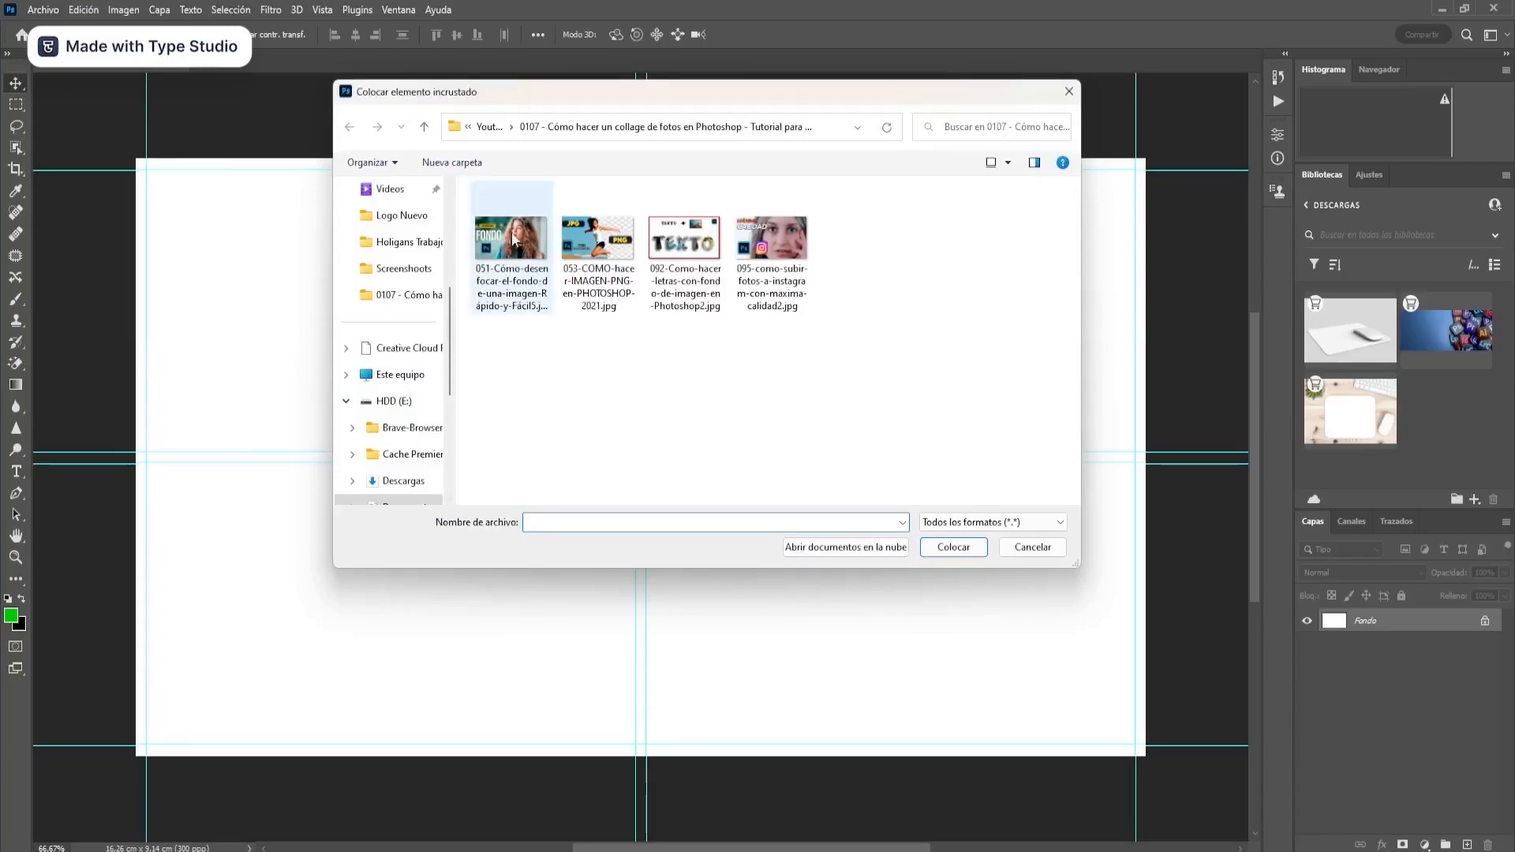
click(515, 256)
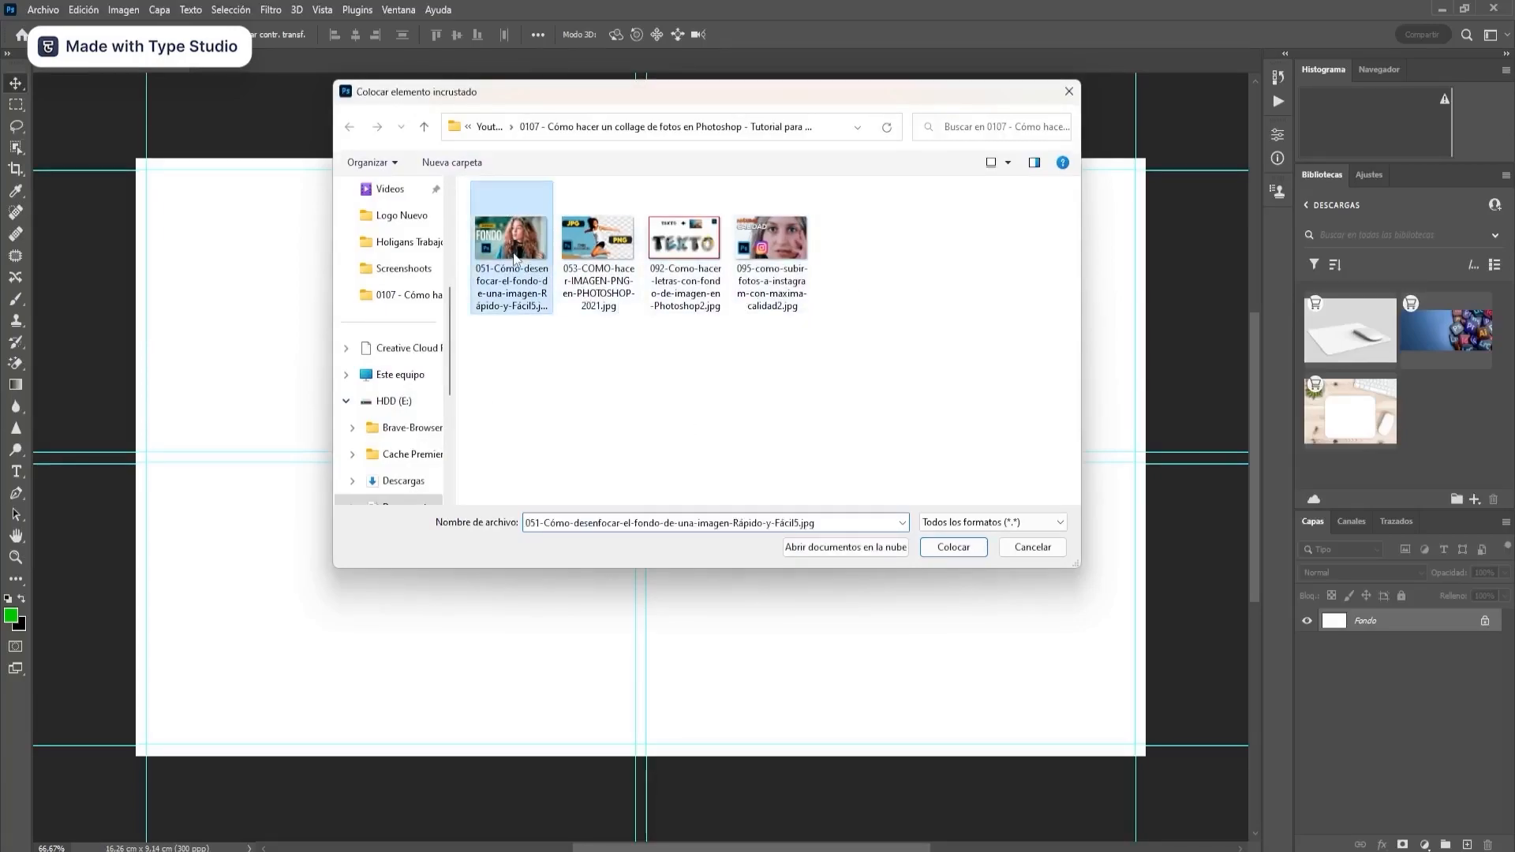
double_click(515, 256)
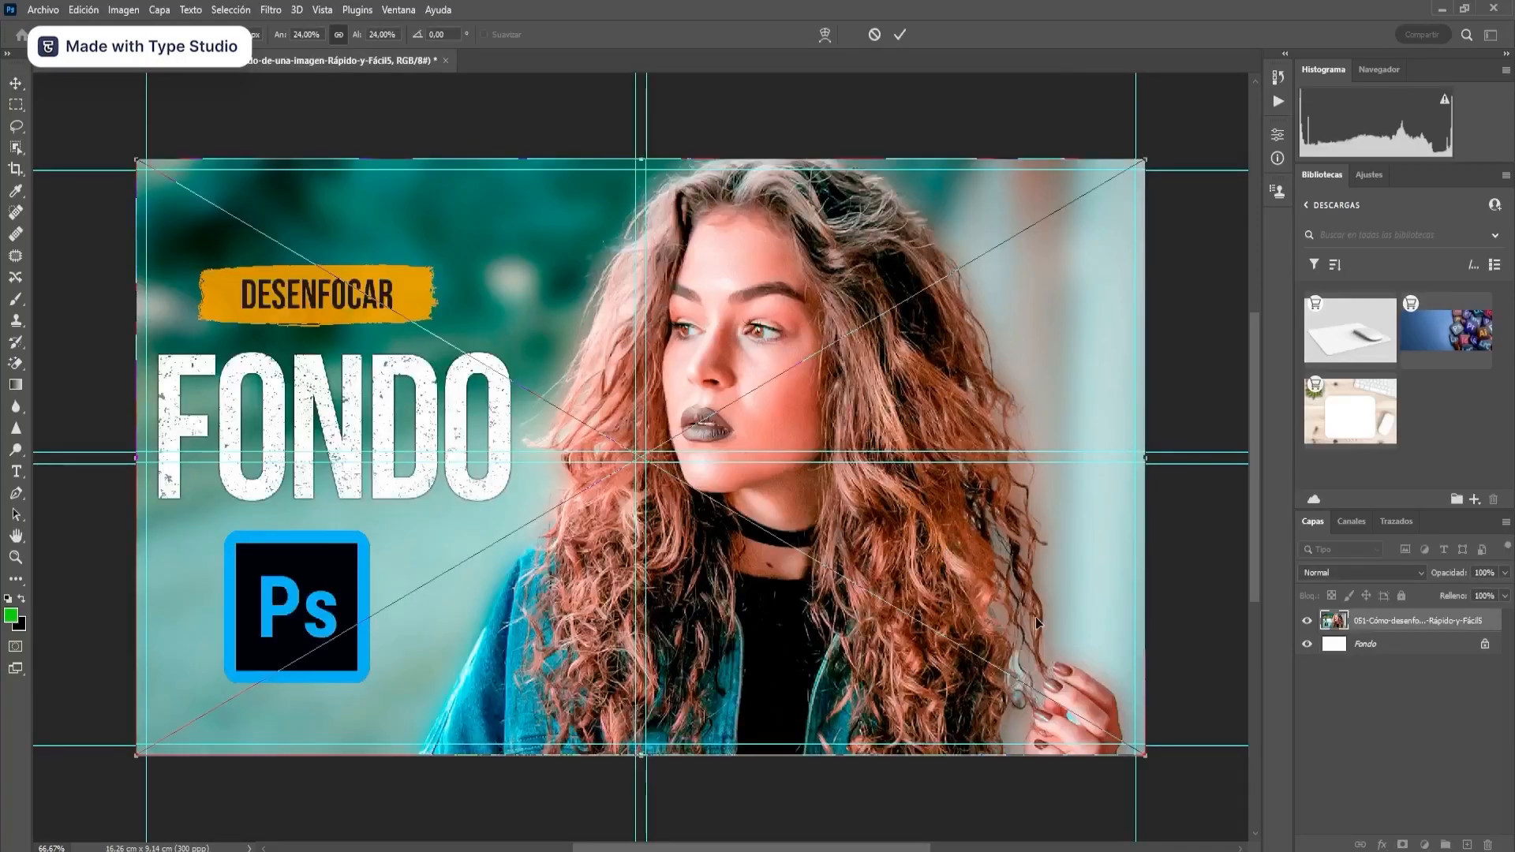
- Scale and align the placed image to fill the canvas's upper-left guide cell
drag(1141, 758, 630, 456)
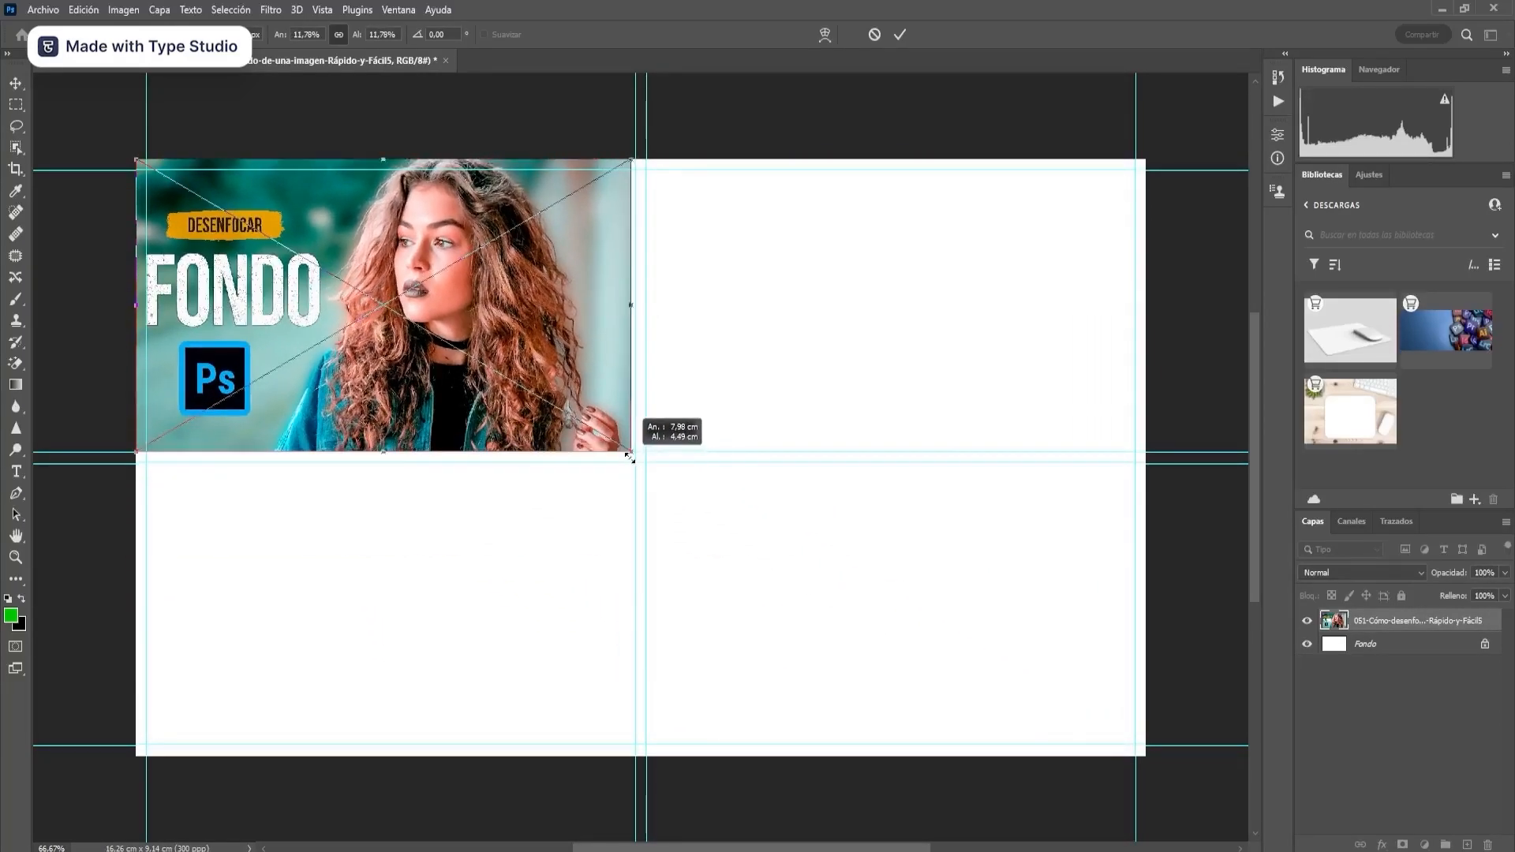
drag(629, 456, 624, 453)
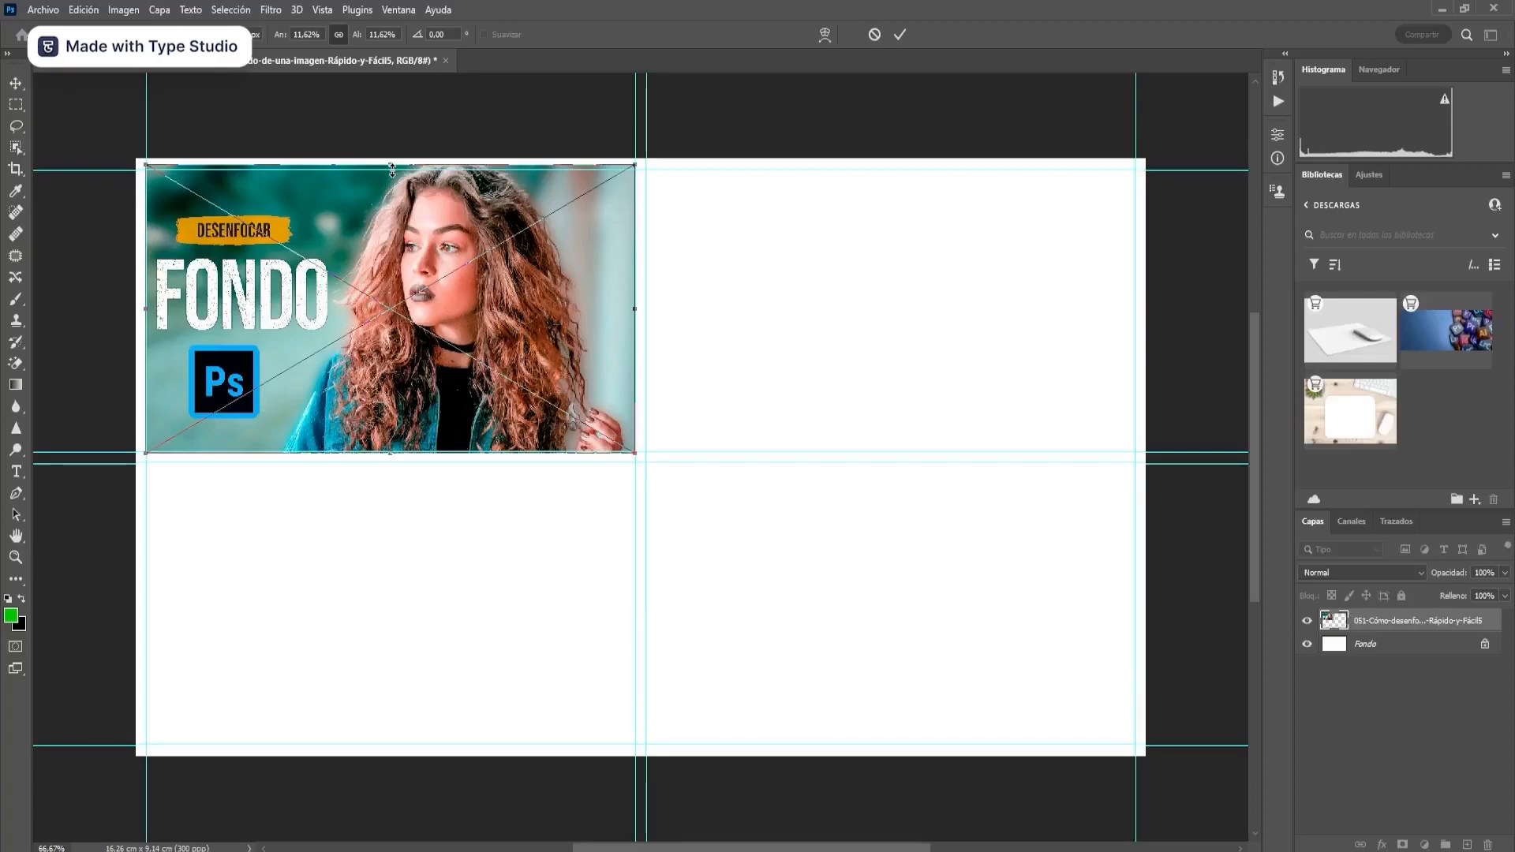
drag(392, 169, 392, 173)
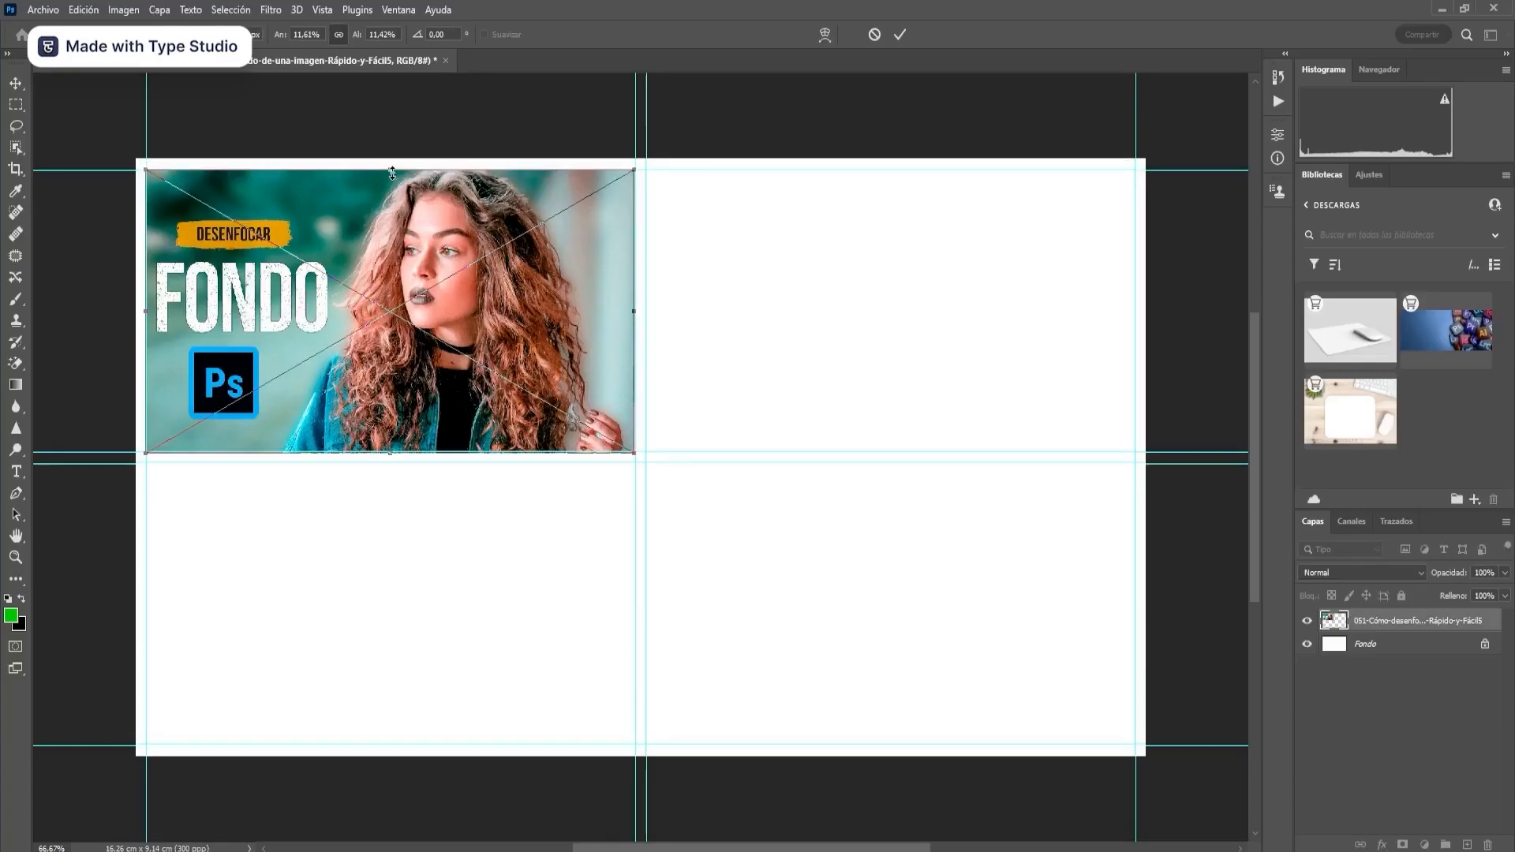
key(Return)
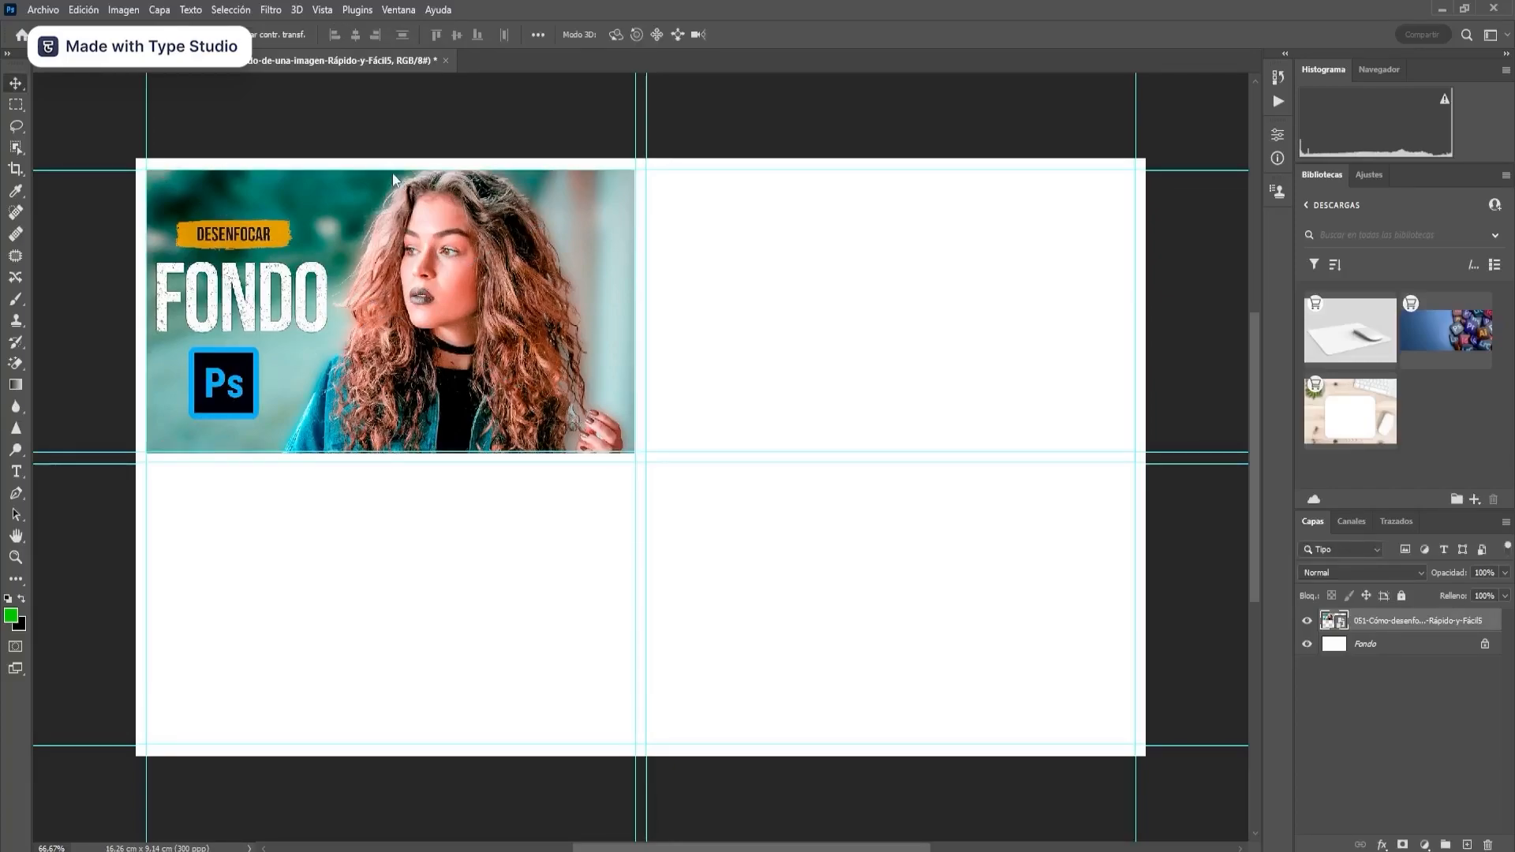
key(ctrl+t)
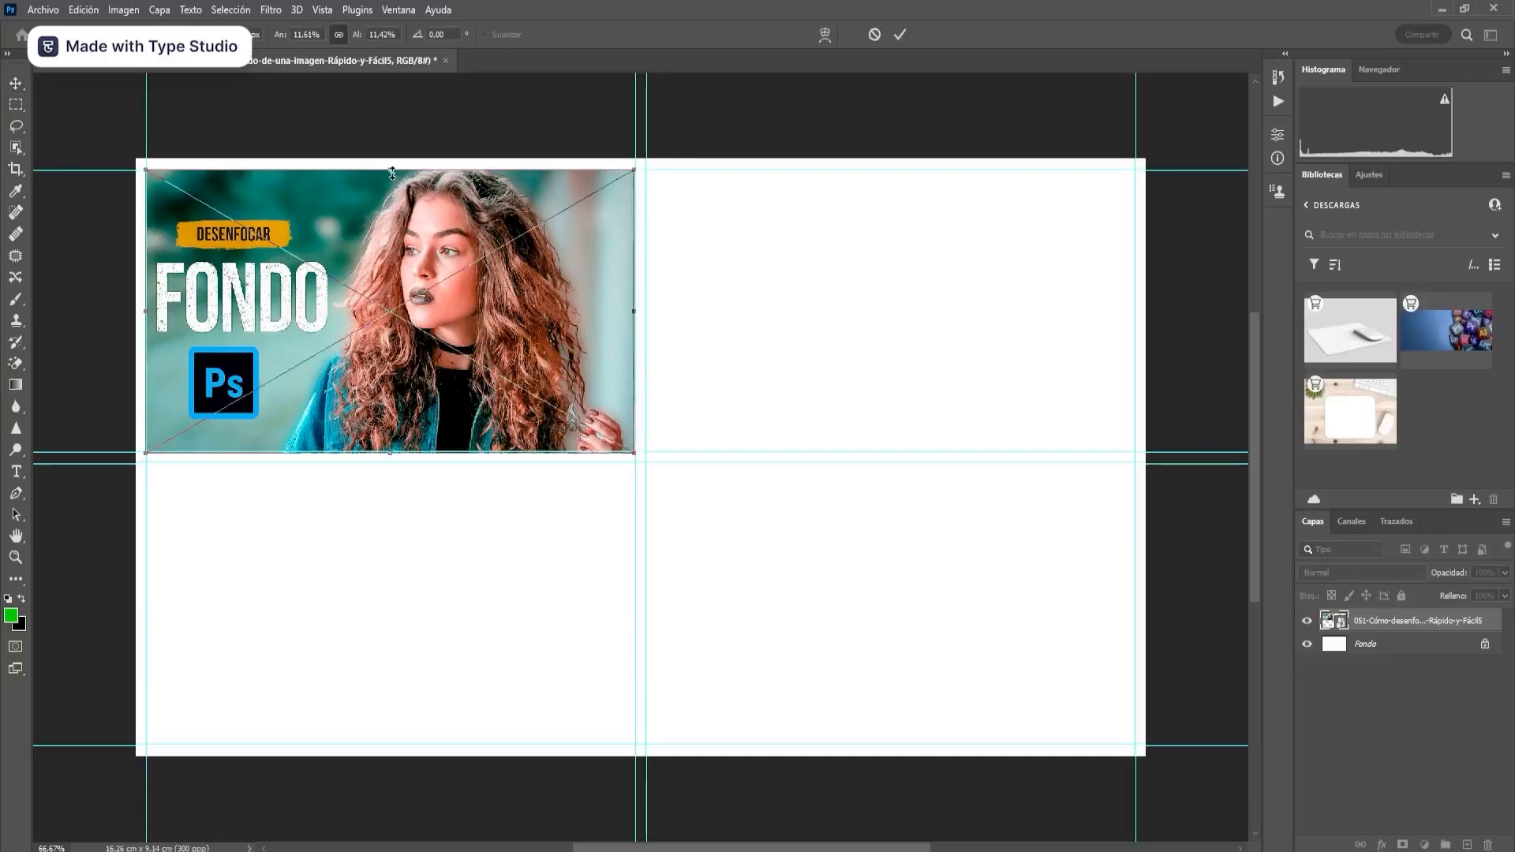
key(Return)
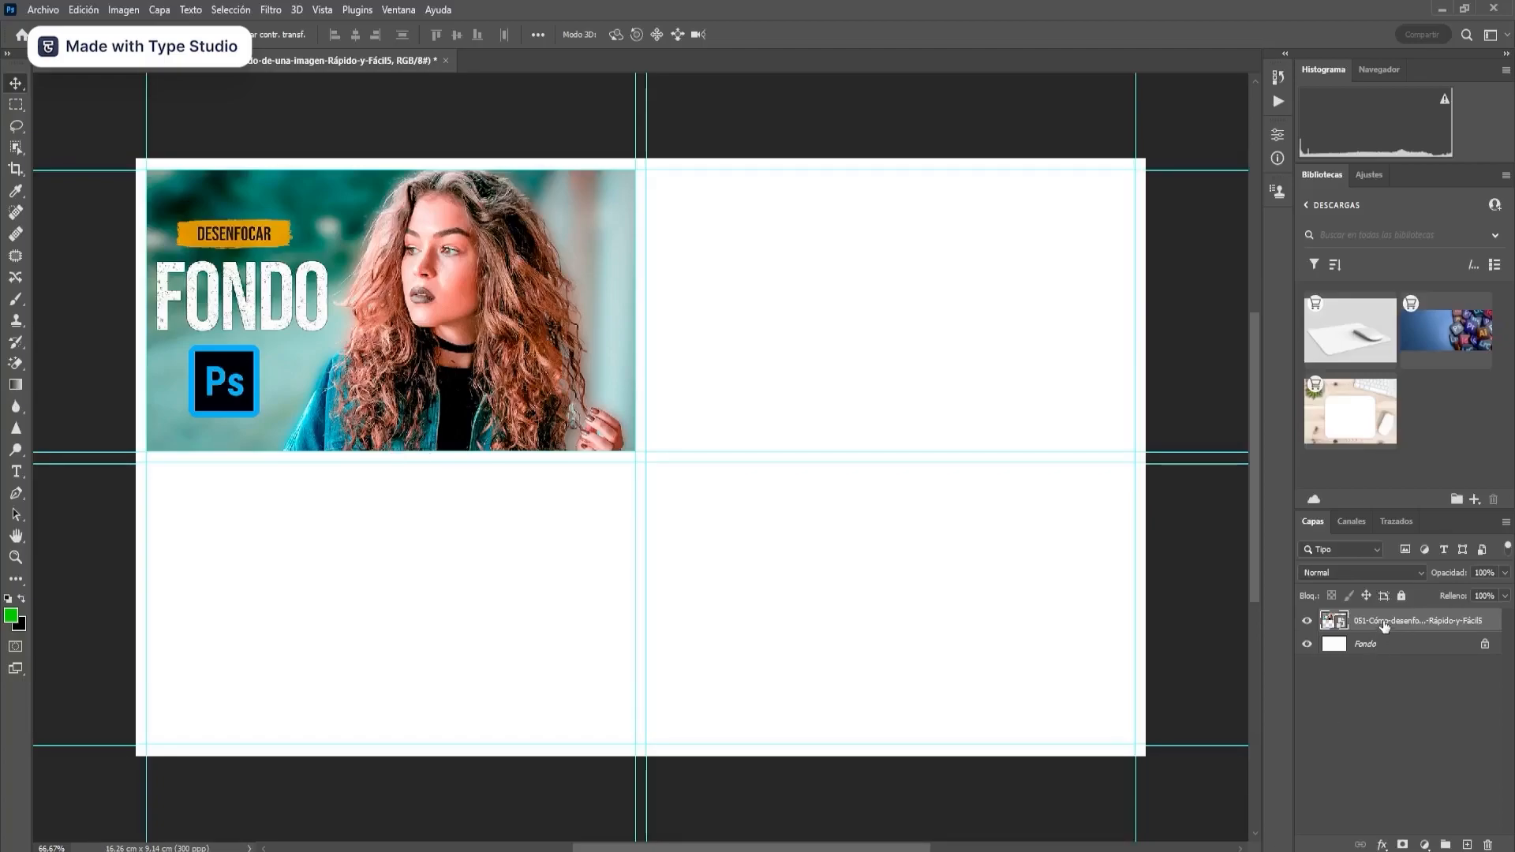
- Delete the placed image layer and add a new empty layer above the background
key(Delete)
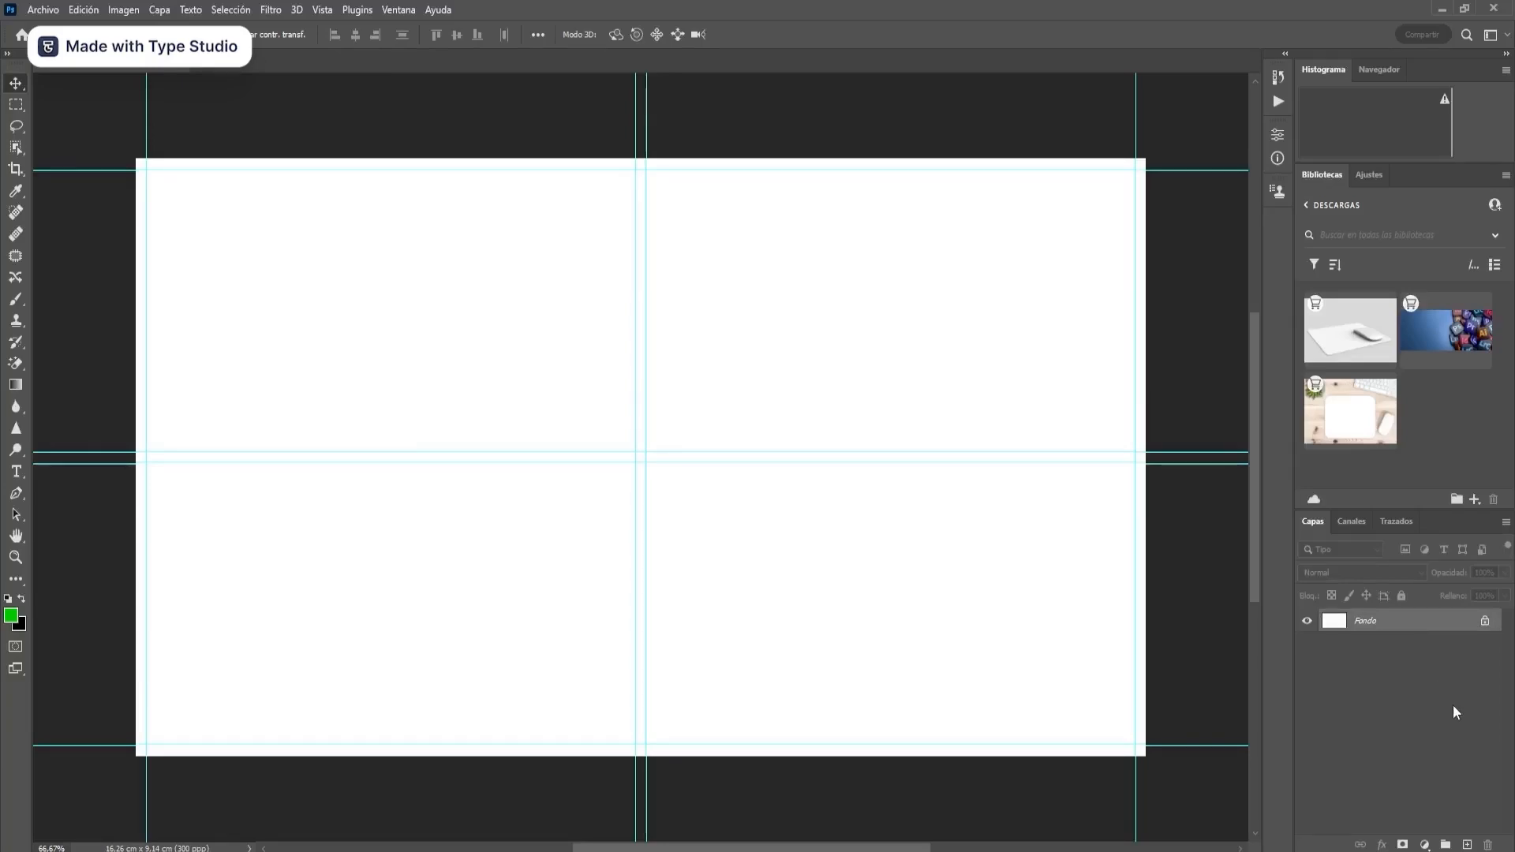
click(1467, 845)
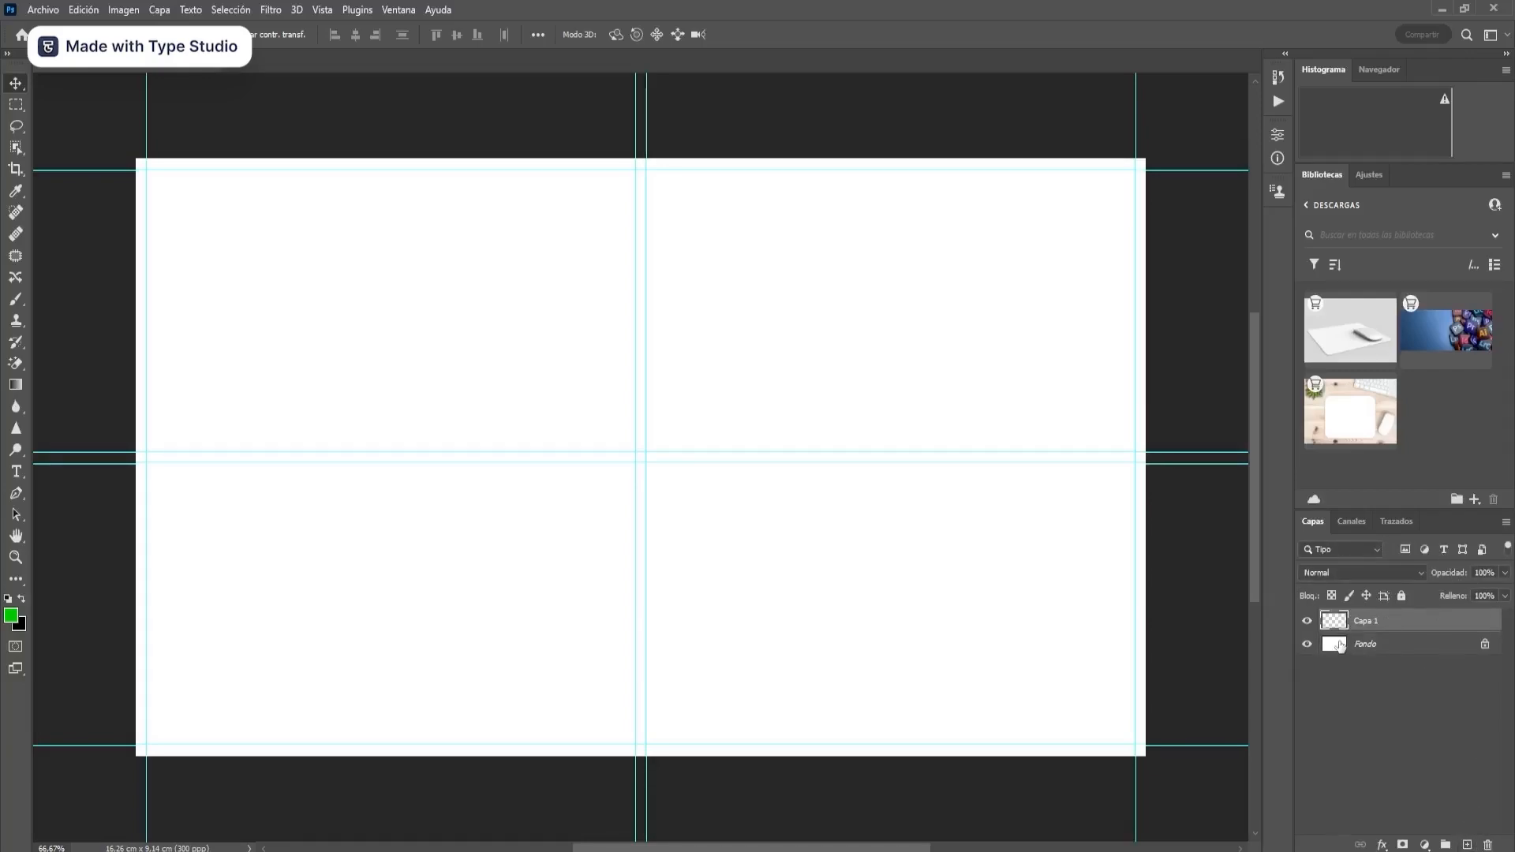
click(11, 617)
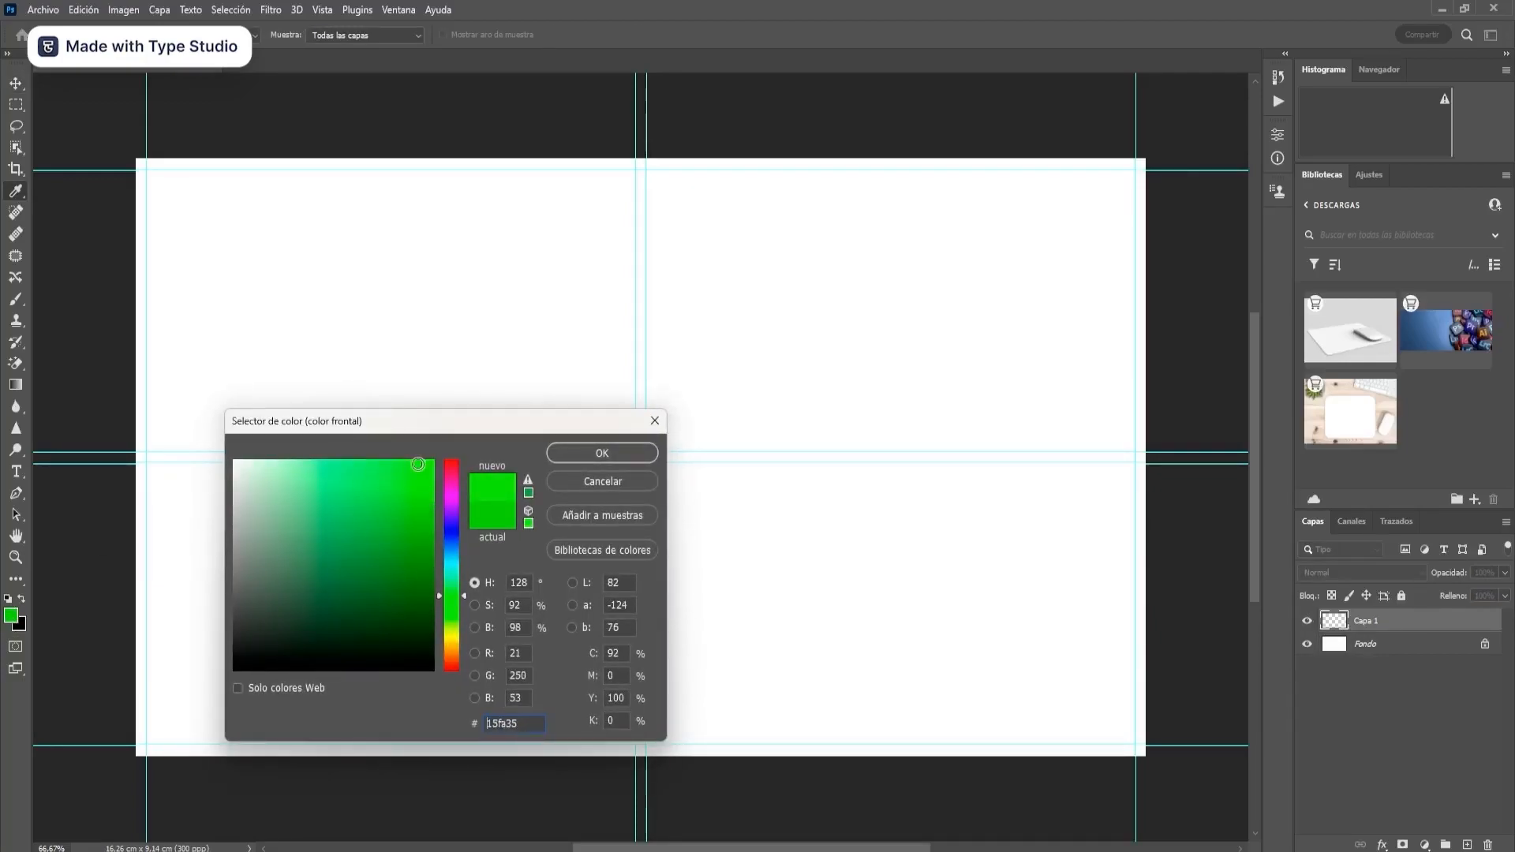
text(00ff24)
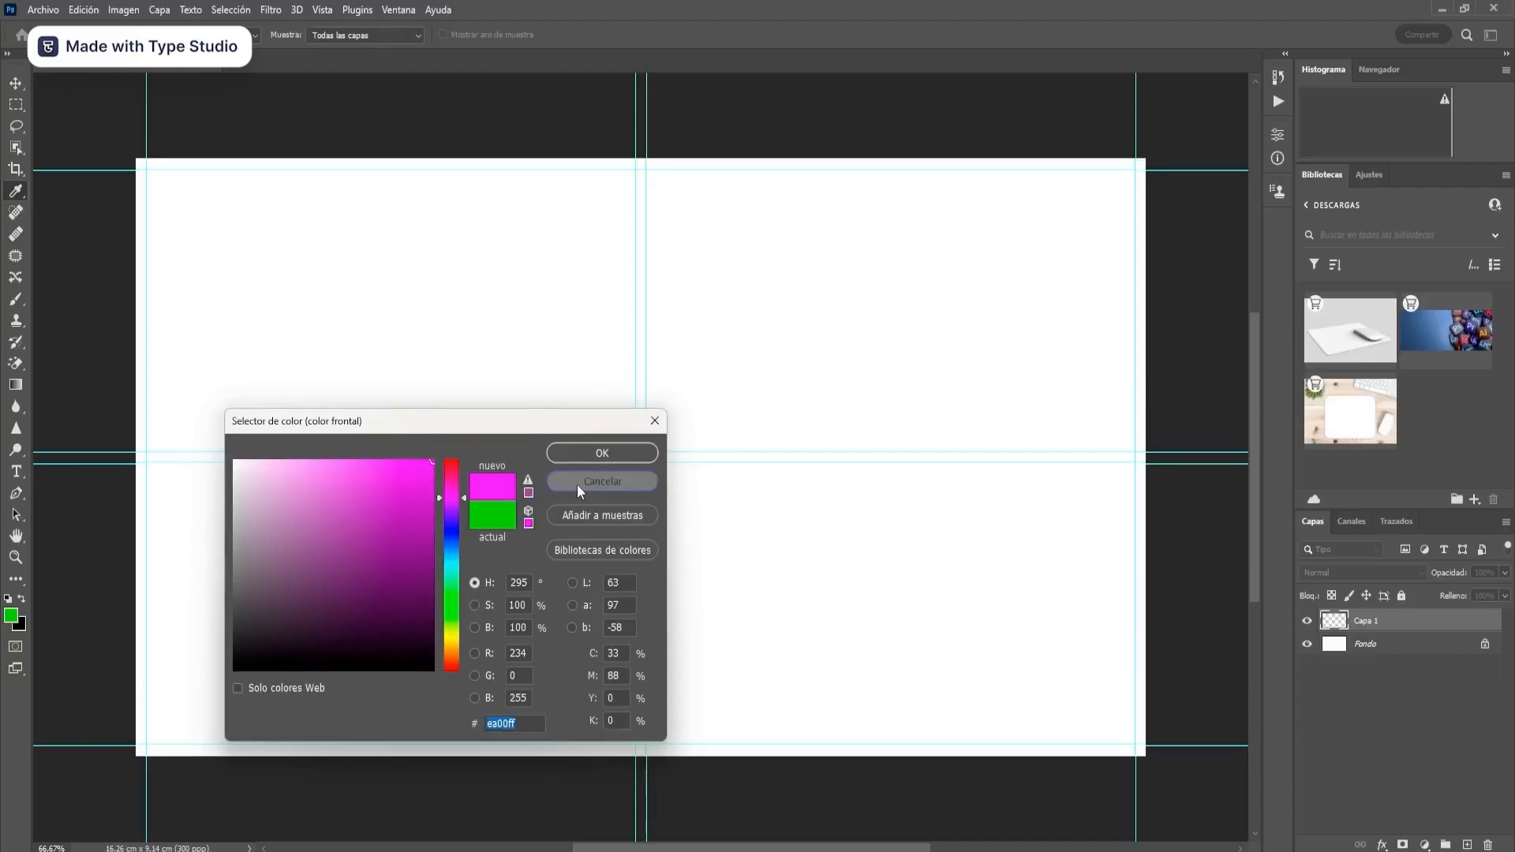
click(576, 483)
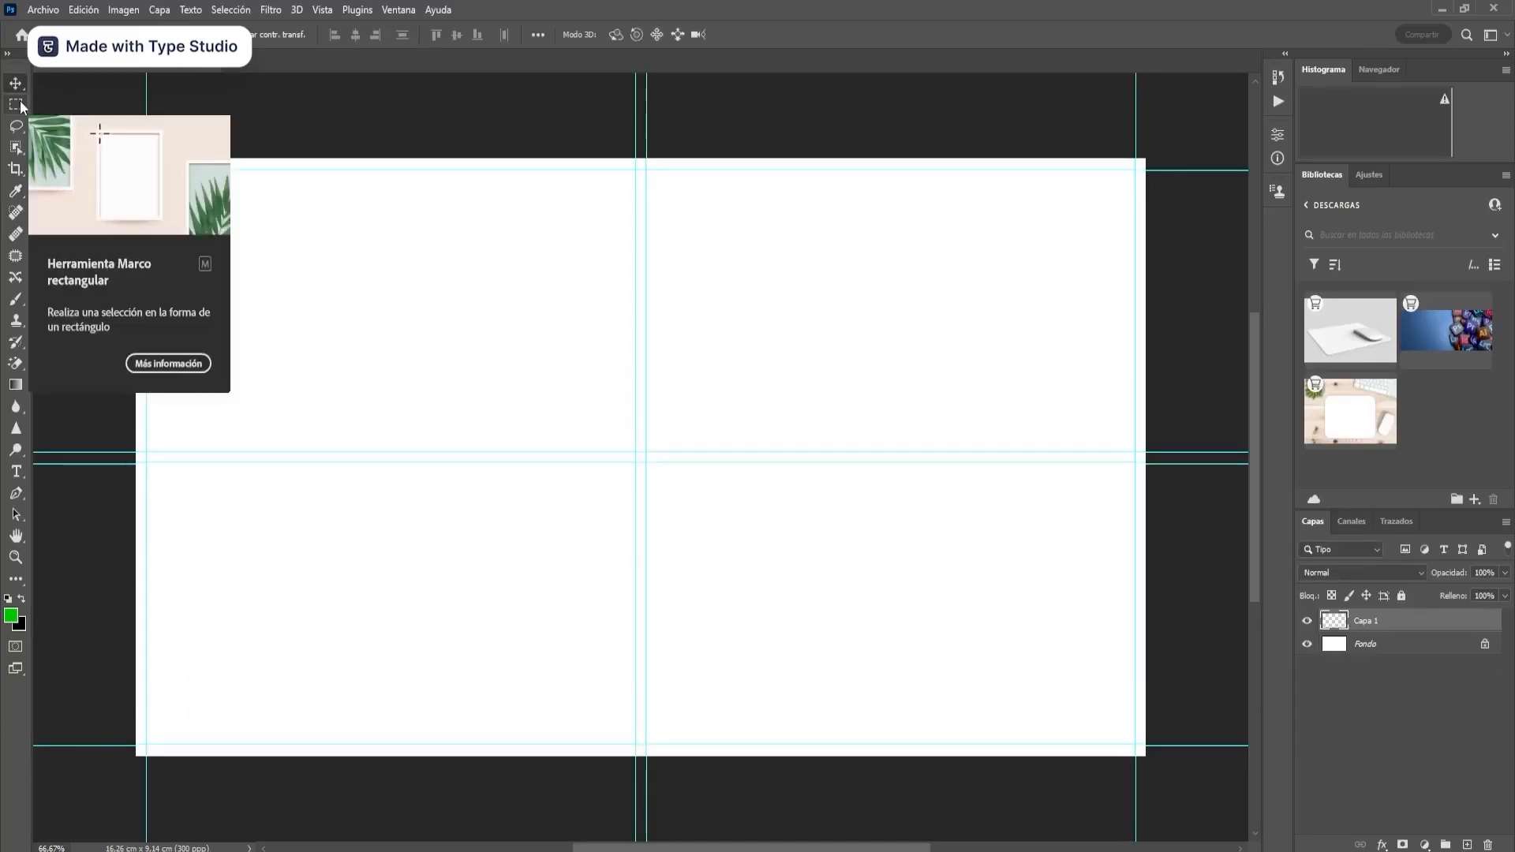
- Select the upper-left guide cell with a rectangular marquee of about 7,89 × 4,33 cm
click(20, 104)
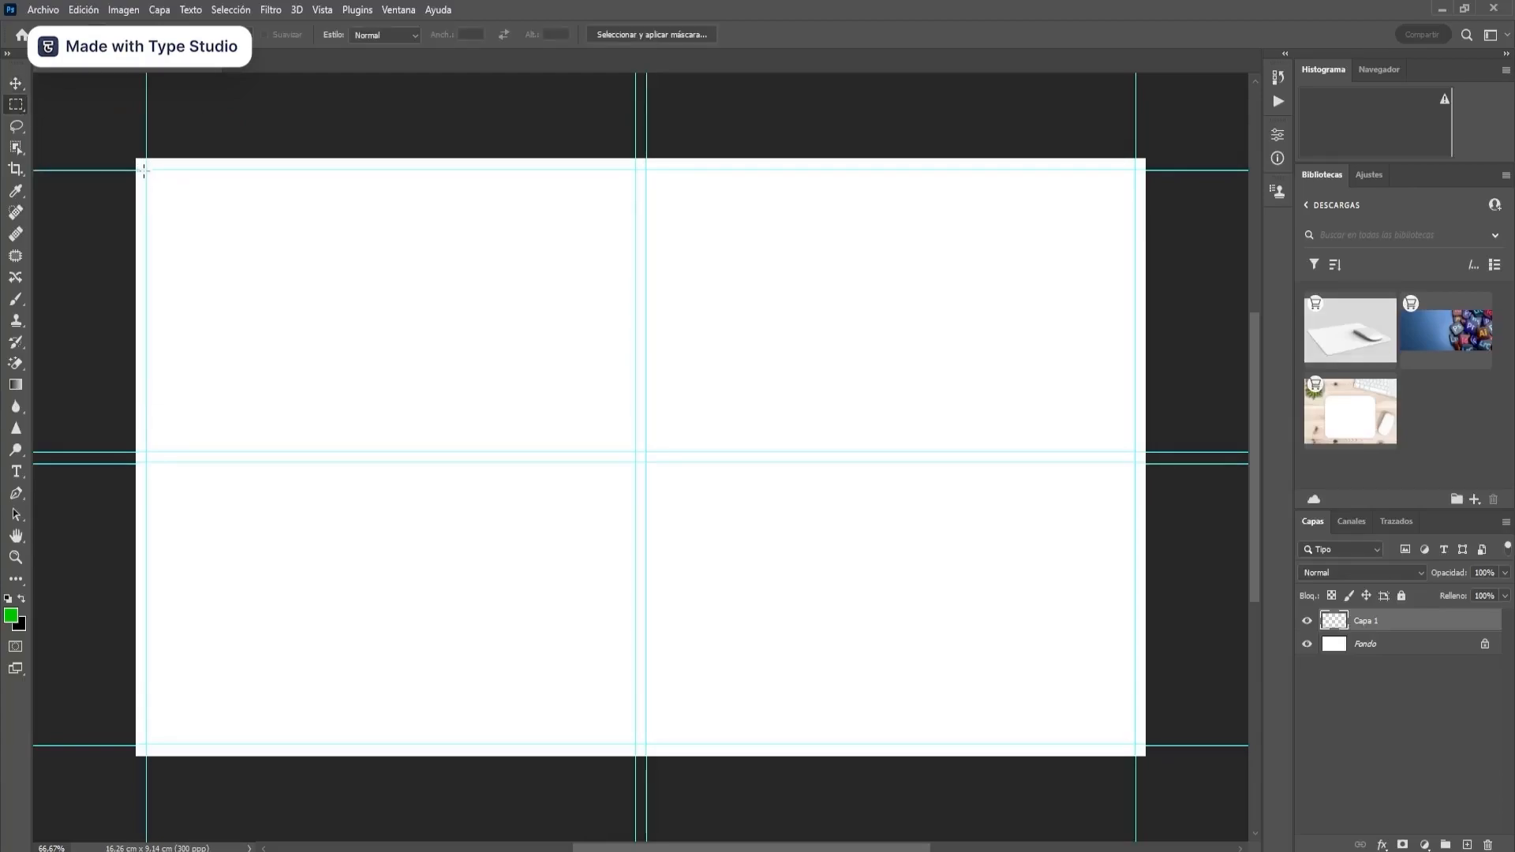
drag(147, 169, 637, 454)
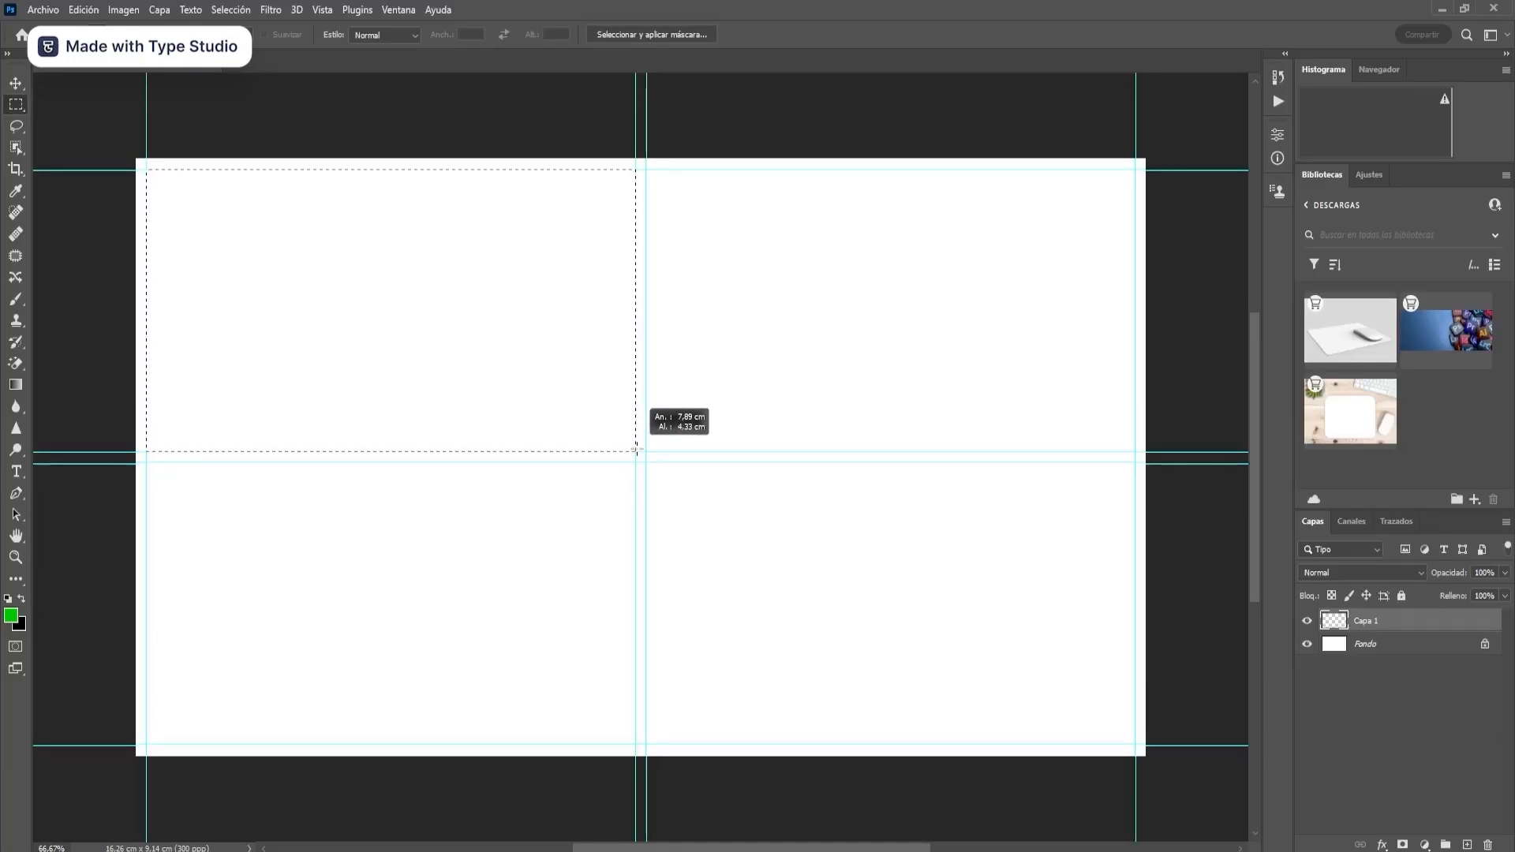
drag(635, 451, 636, 451)
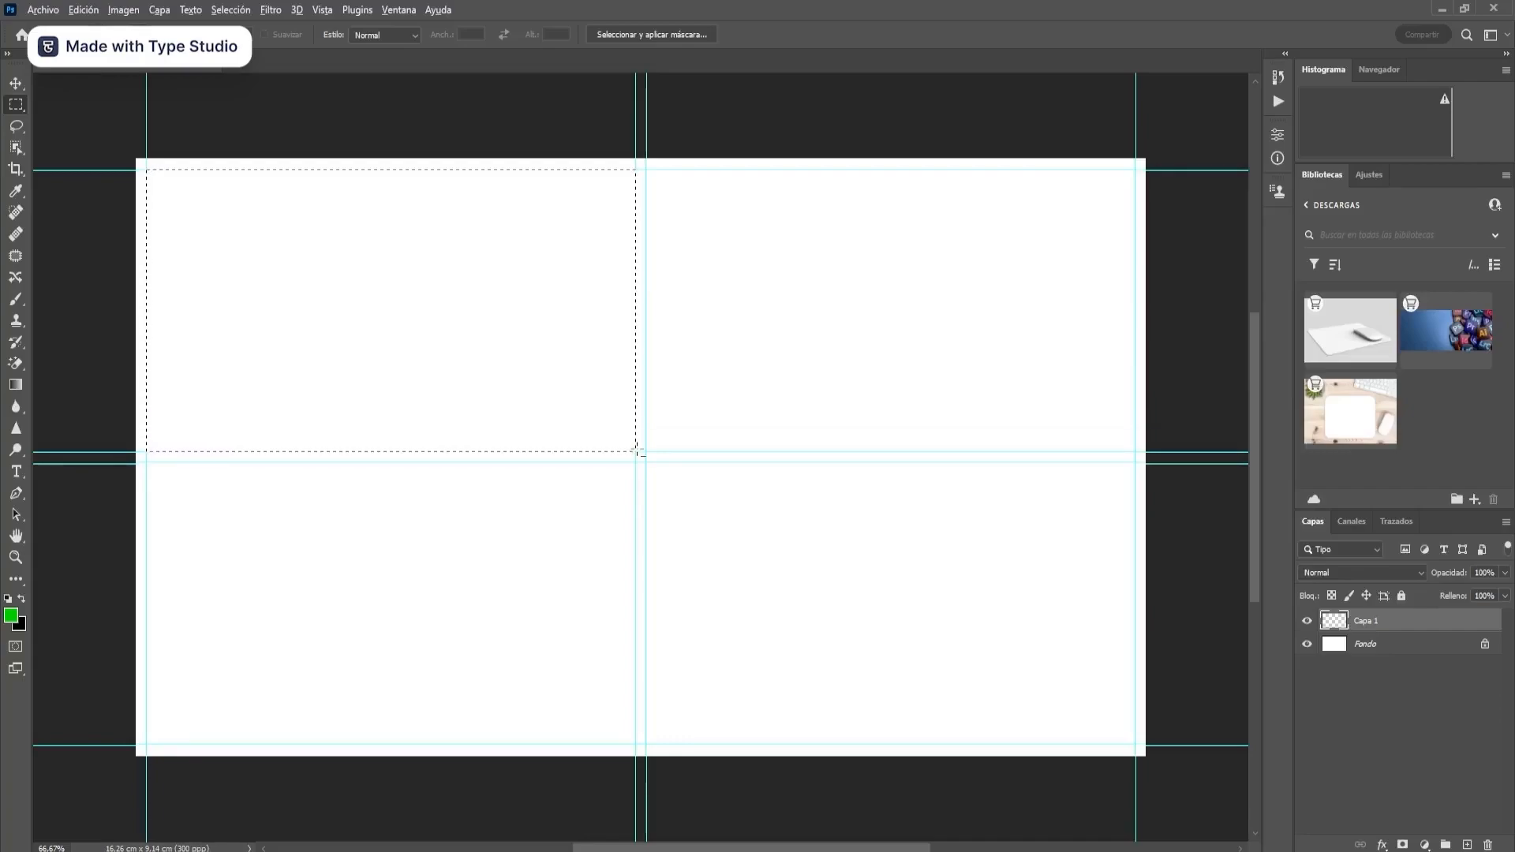
- Fill the upper-left cell selection with the green foreground colour, and fill the upper-right guide cell with green on a new layer
key(alt+BackSpace)
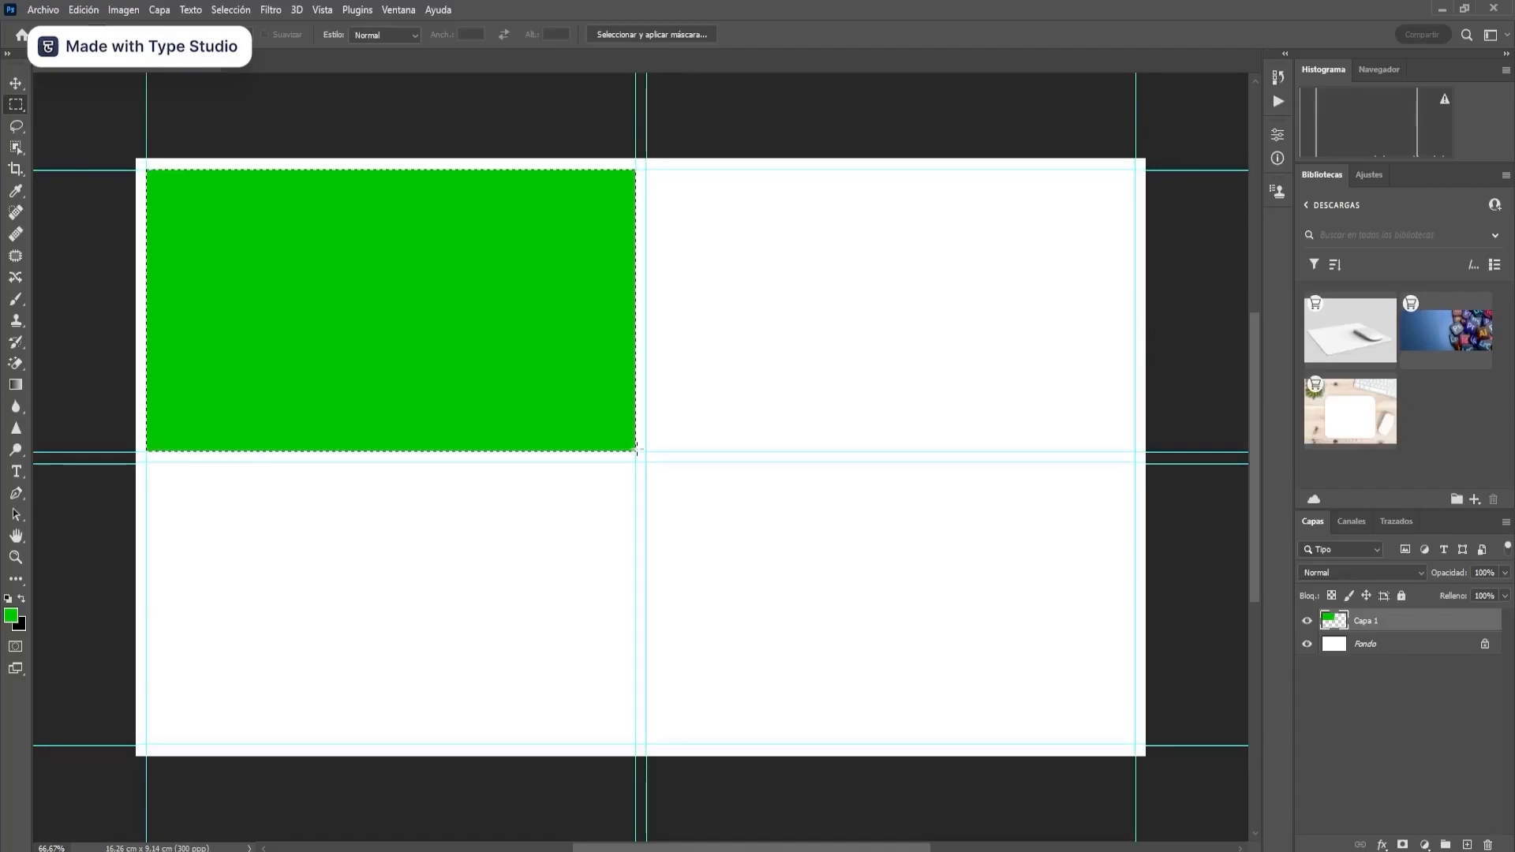
key(ctrl+d)
click(1466, 845)
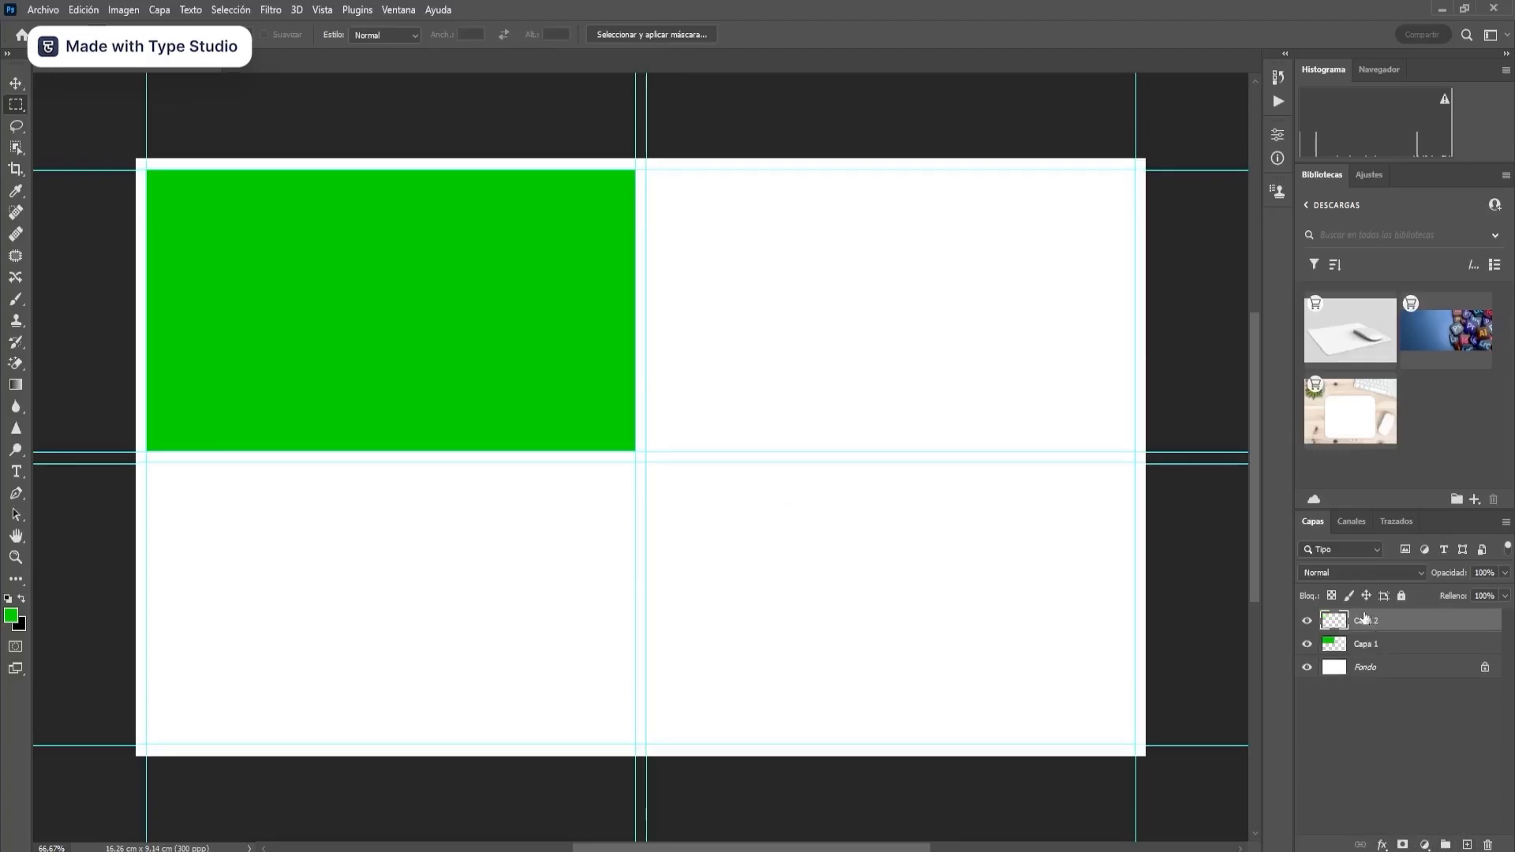
drag(649, 170, 1132, 451)
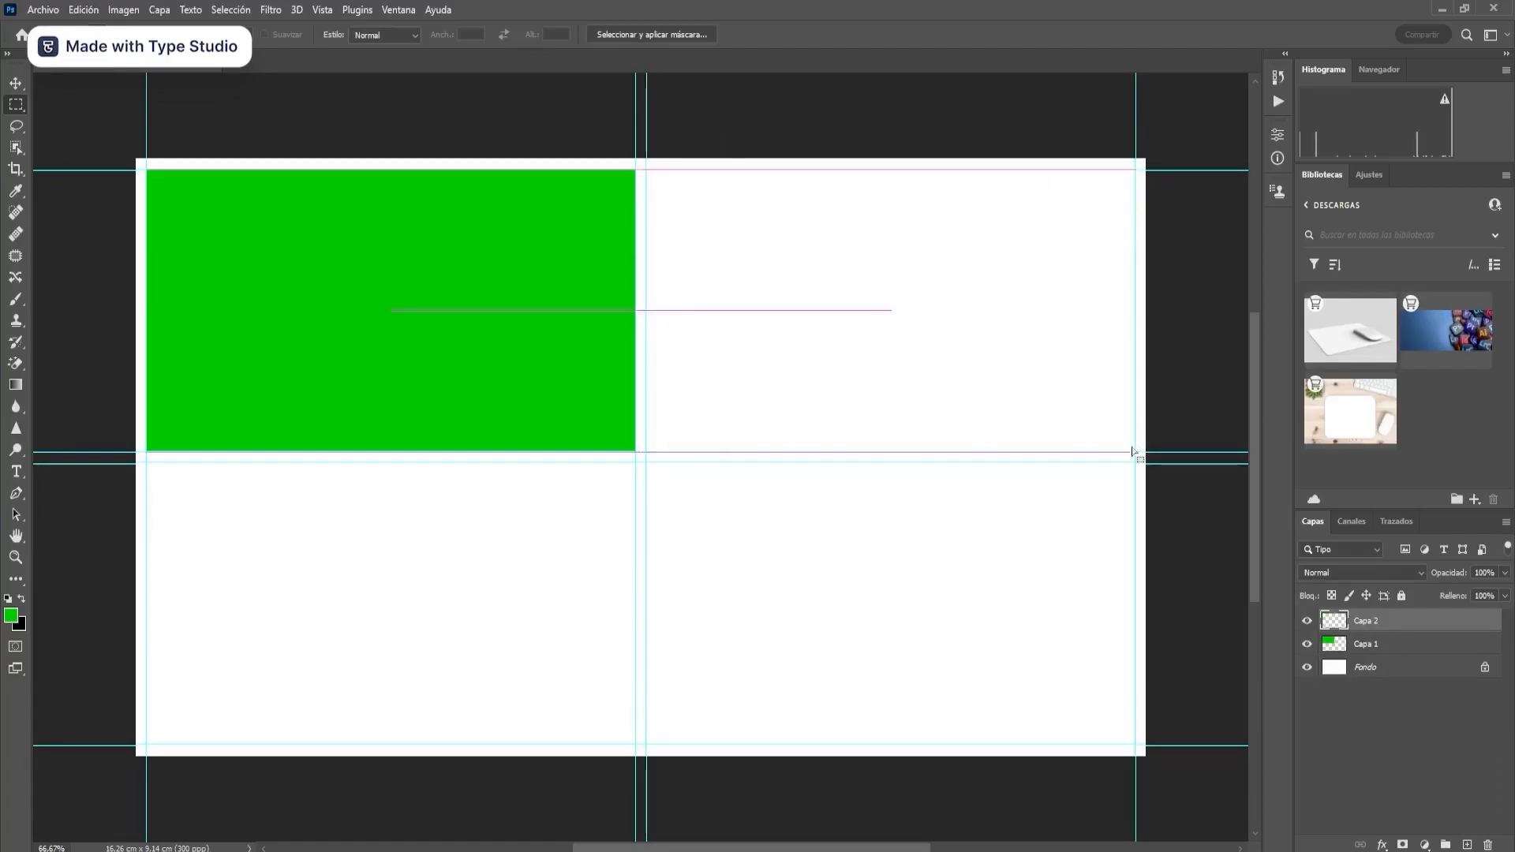
key(alt+BackSpace)
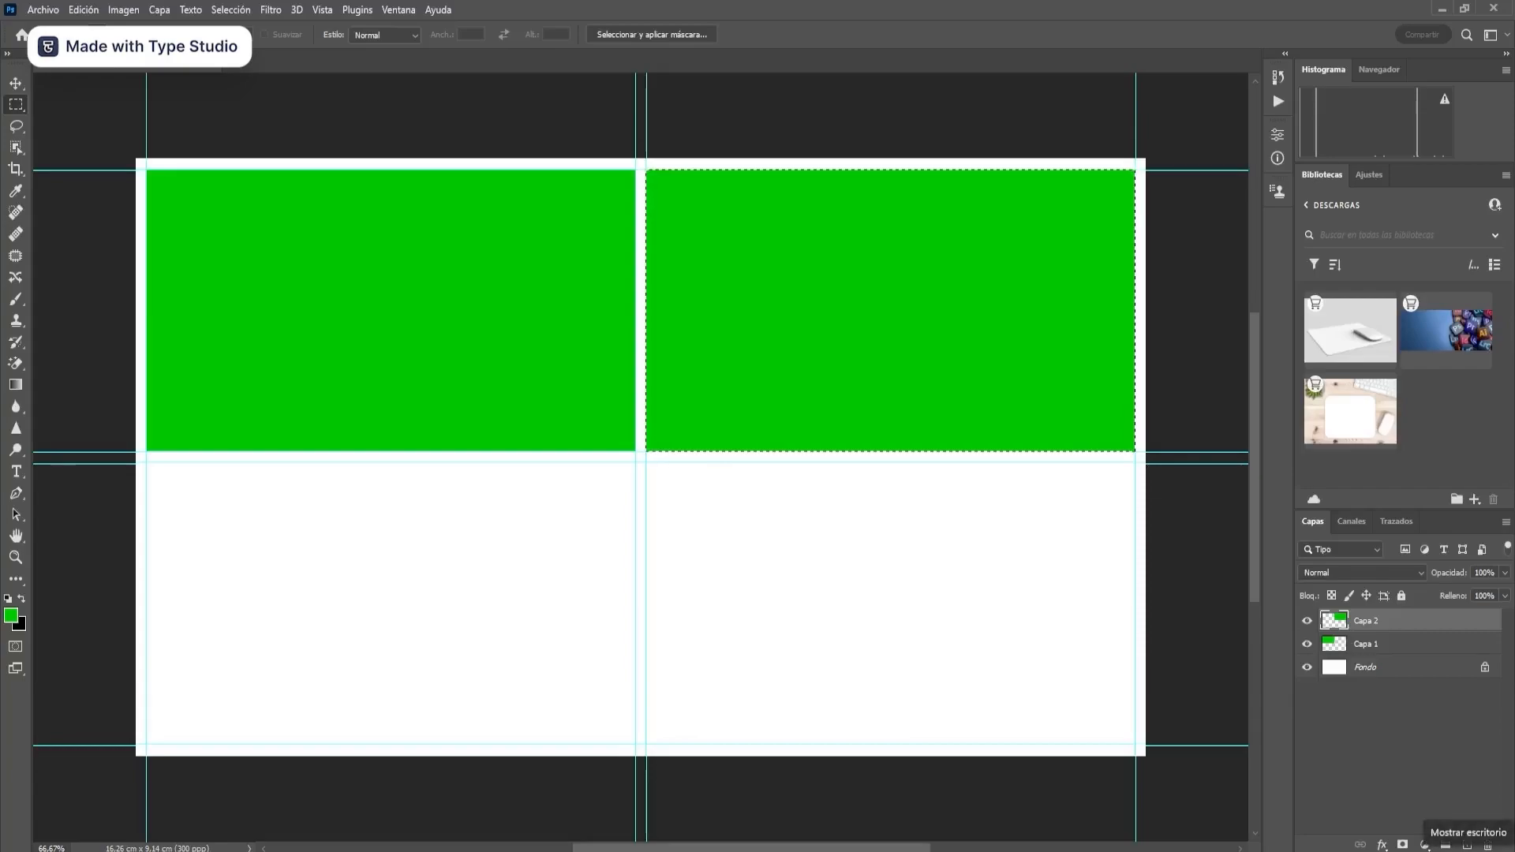
key(ctrl+d)
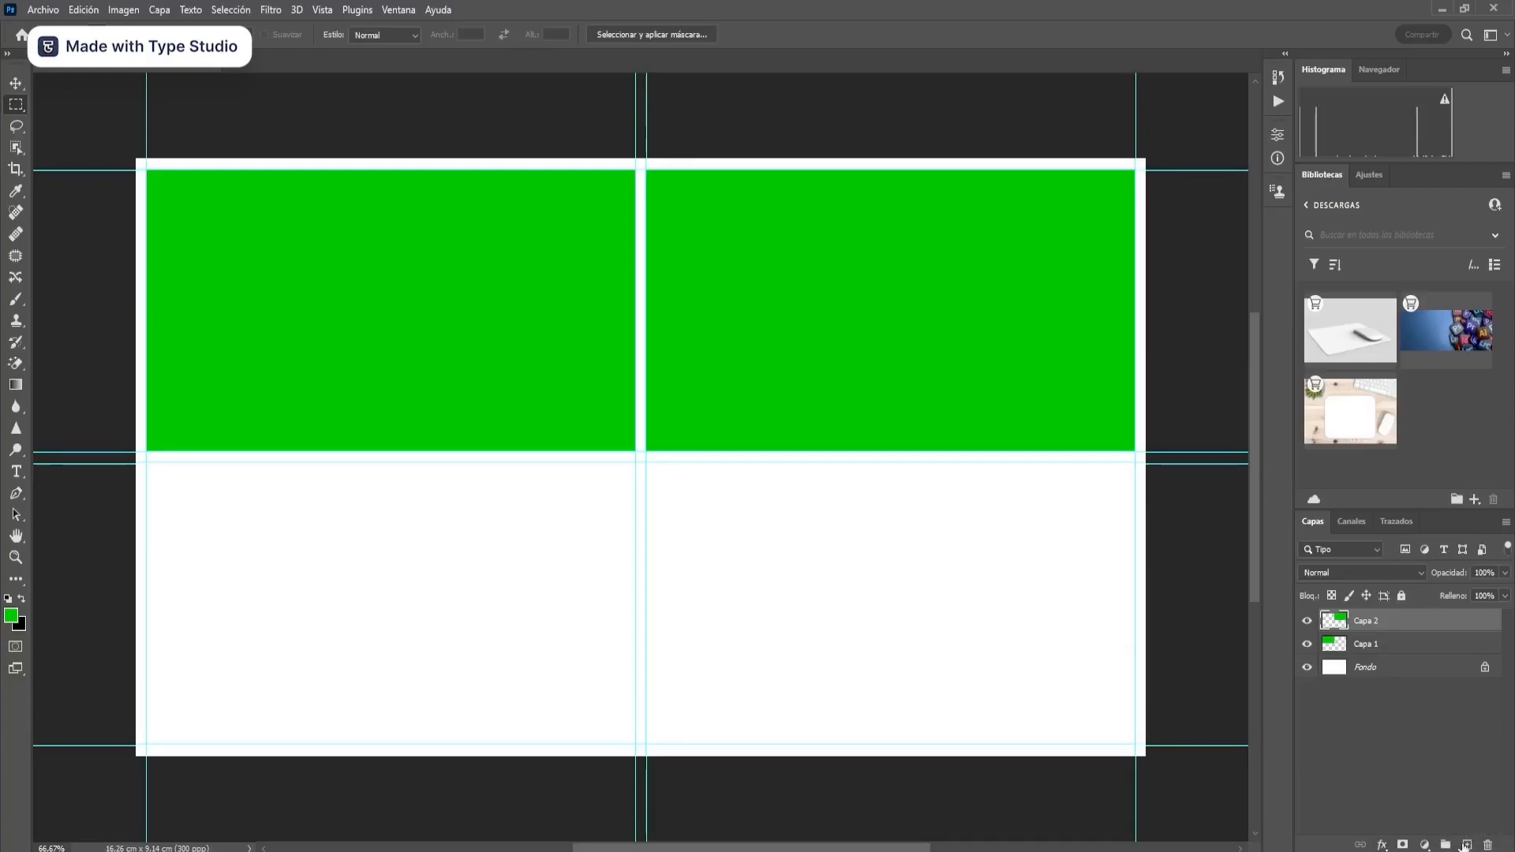
- Add a new layer and fill the lower-left guide cell with the green foreground colour
click(1466, 845)
drag(147, 463, 636, 744)
key(alt+BackSpace)
key(ctrl+d)
- Add a new layer and fill the lower-right guide cell with the green foreground colour
click(1466, 845)
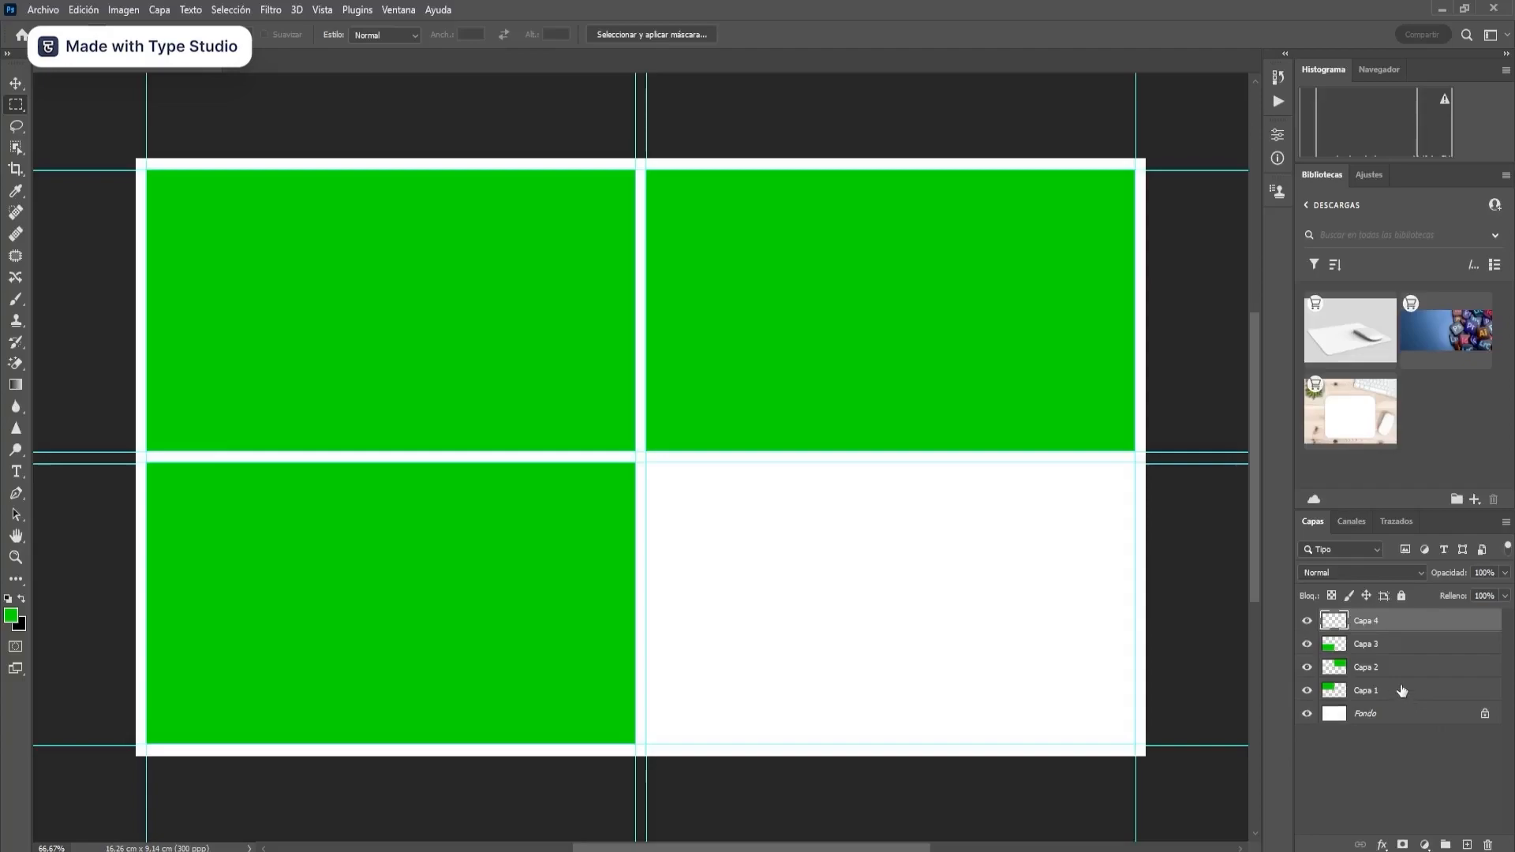
drag(646, 462, 1134, 744)
key(alt+BackSpace)
key(ctrl+d)
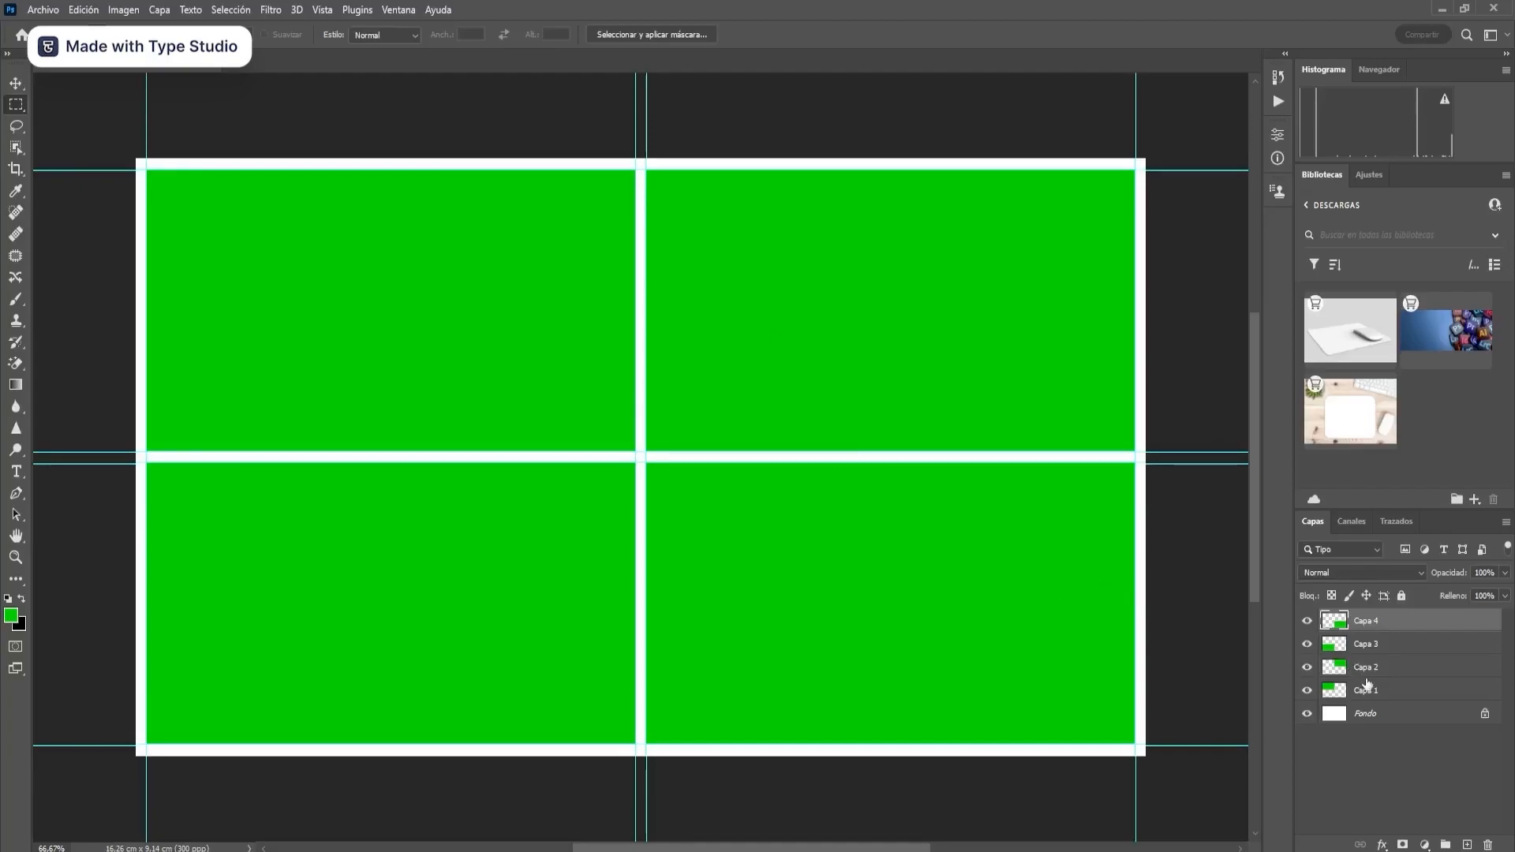
- Convert the layers Capa 1, Capa 2, Capa 3 and Capa 4 into separate smart objects, one by one
click(1375, 693)
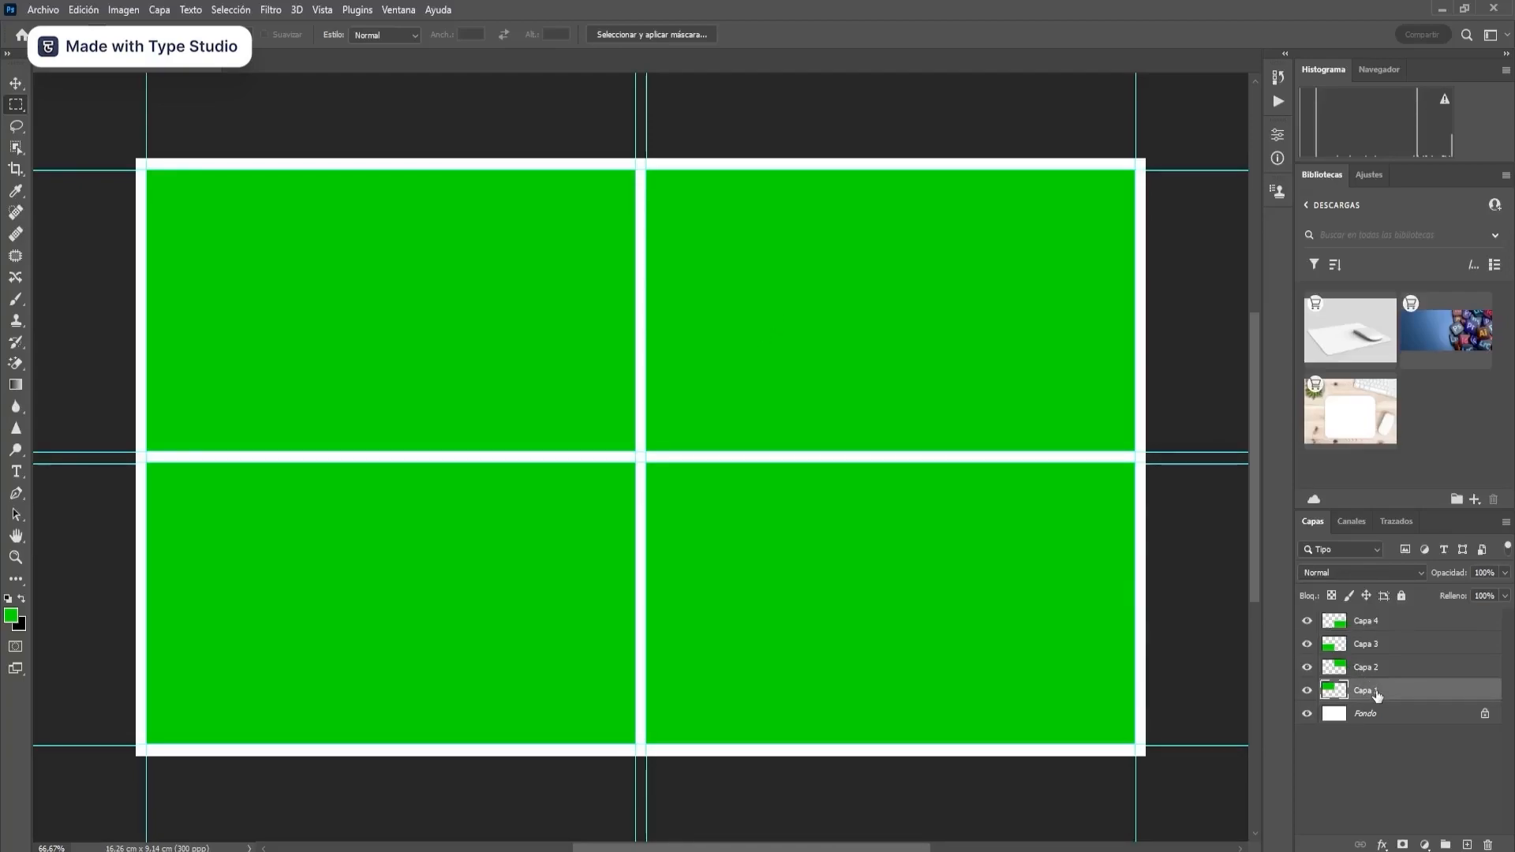
right_click(1377, 694)
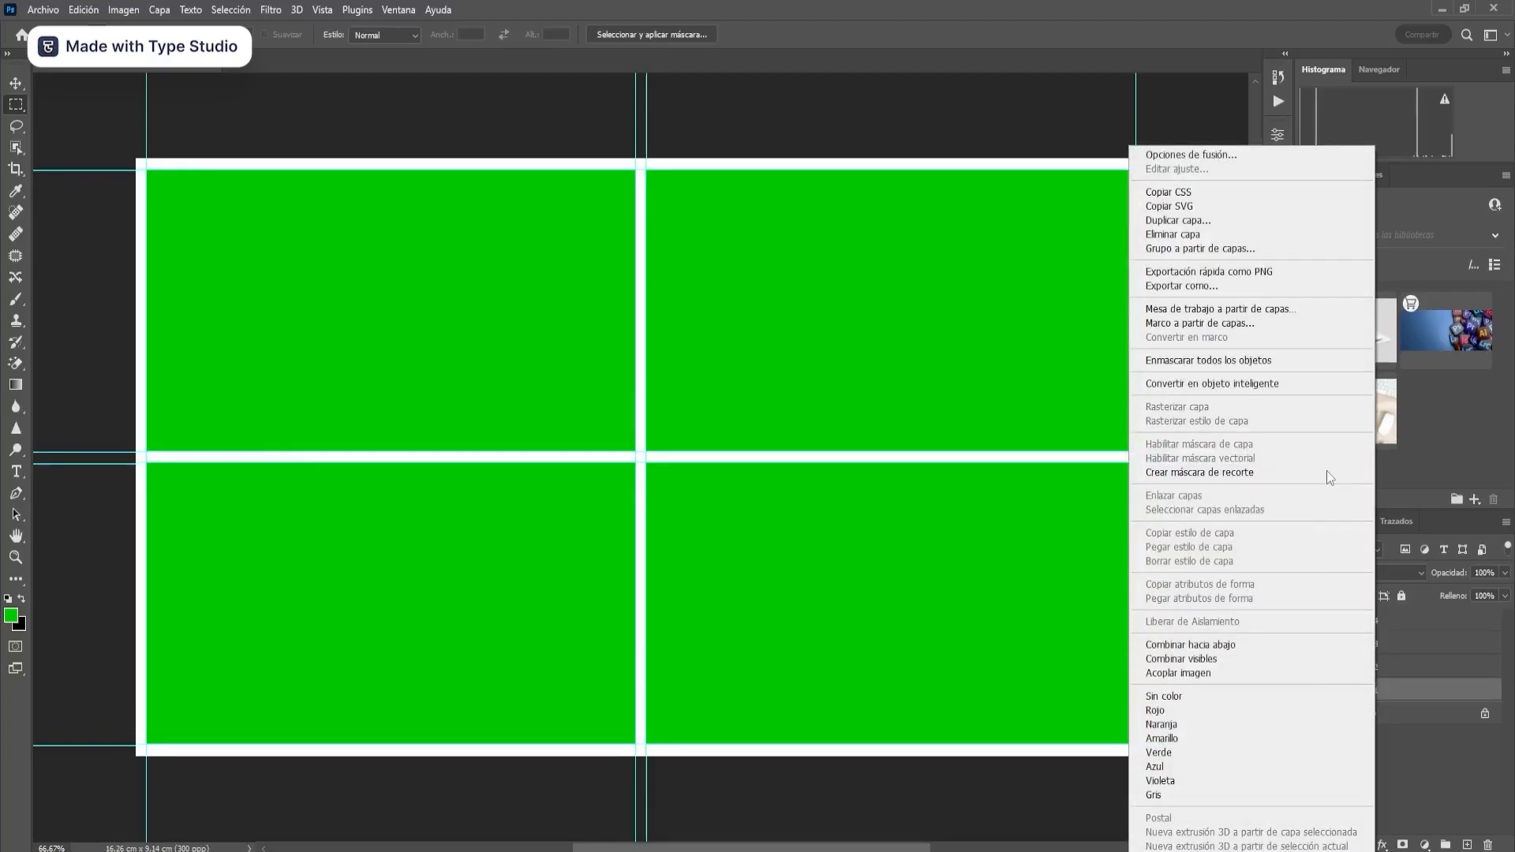
click(1253, 383)
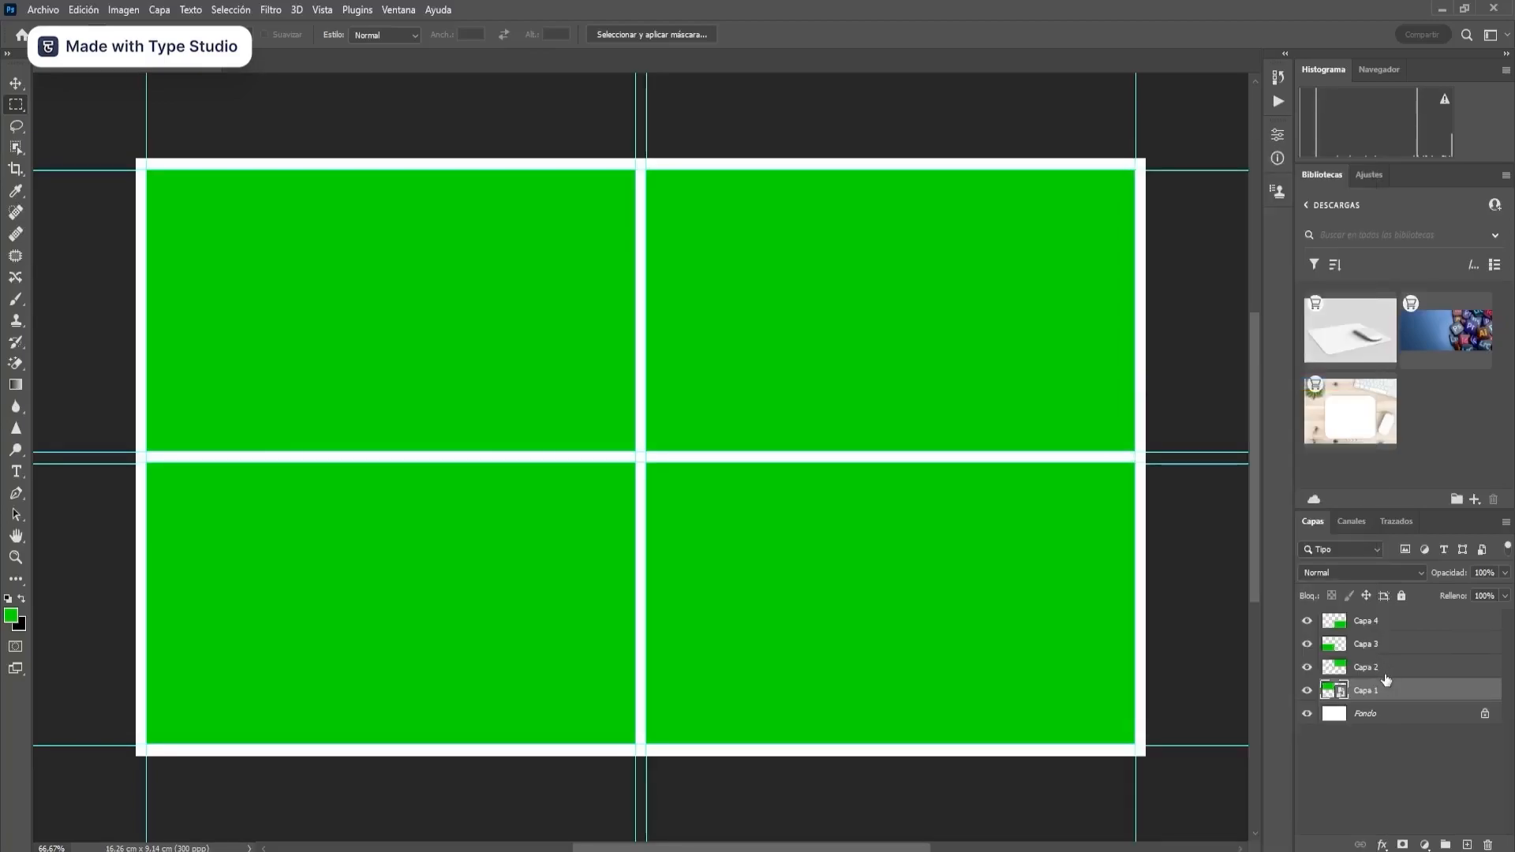
click(1333, 665)
right_click(1334, 665)
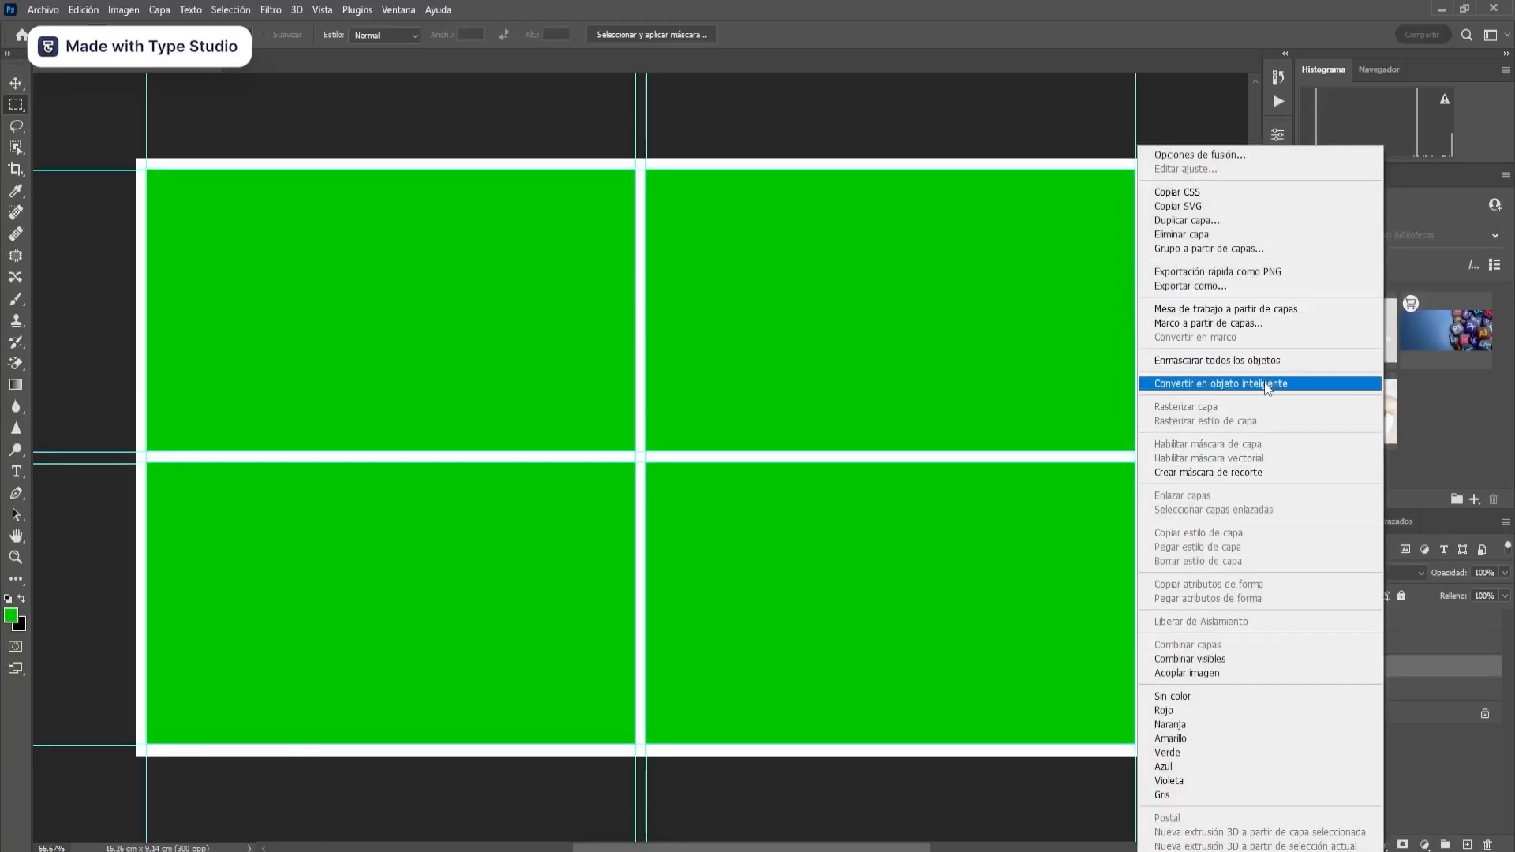
click(1333, 383)
click(1376, 643)
right_click(1376, 643)
click(1333, 383)
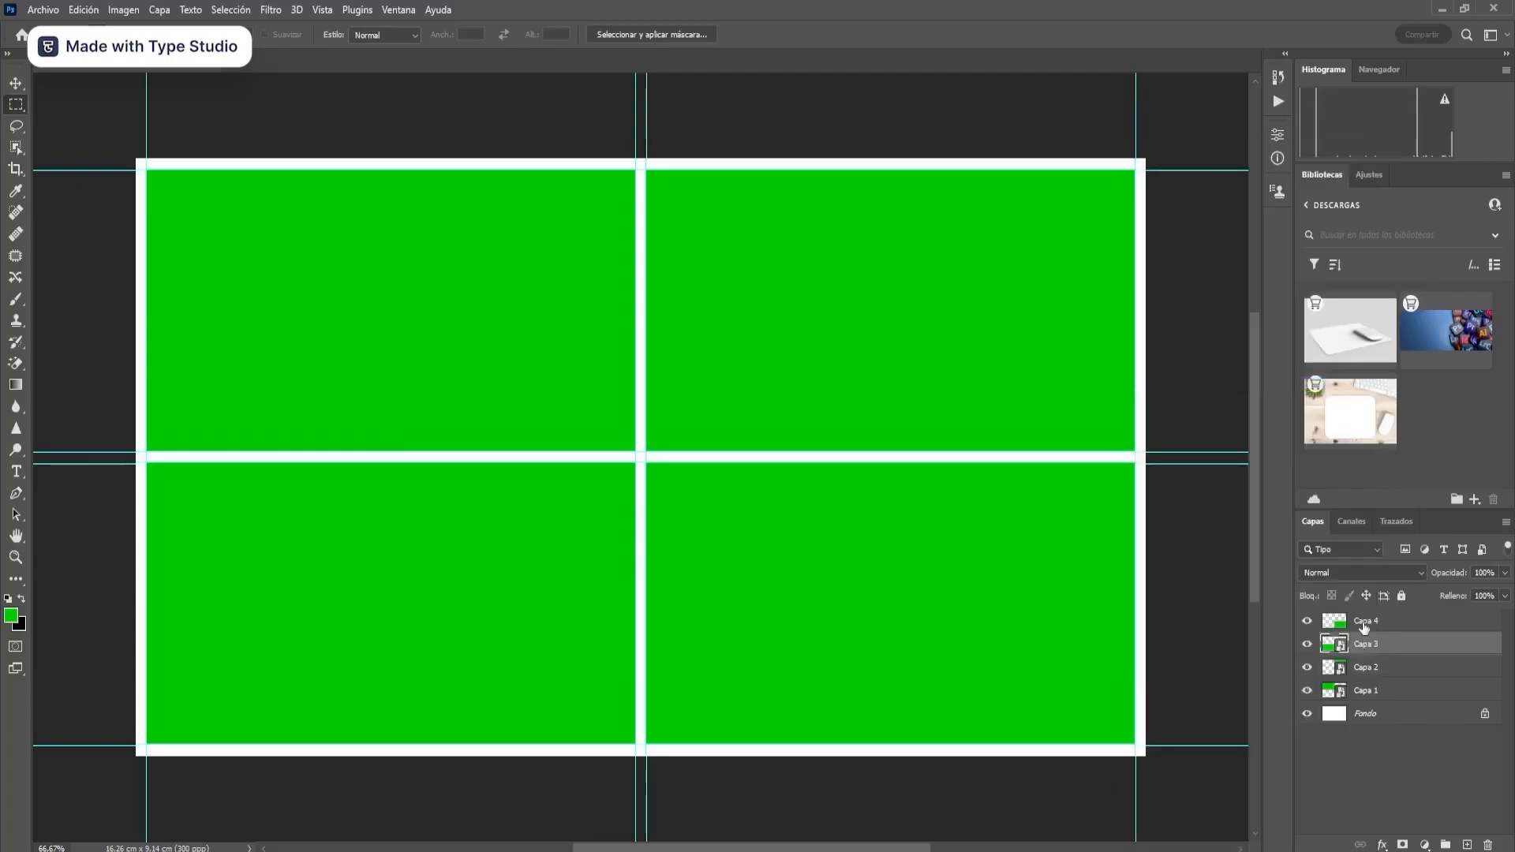
click(1366, 621)
right_click(1366, 620)
click(1333, 383)
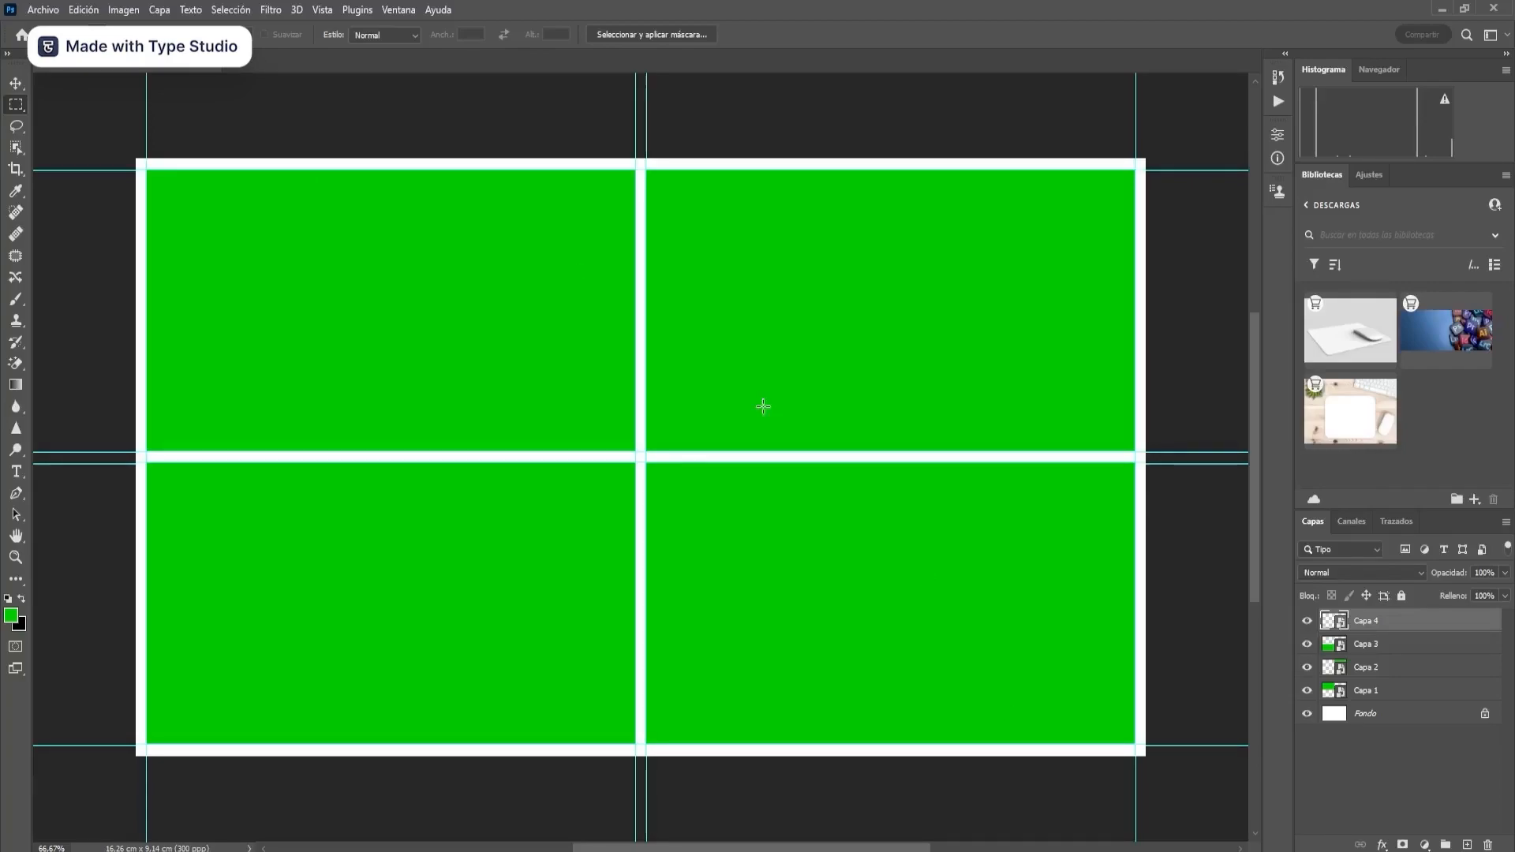
- Open the contents of the Capa 1 smart object, assigning the Adobe RGB (1998) working space
click(1377, 694)
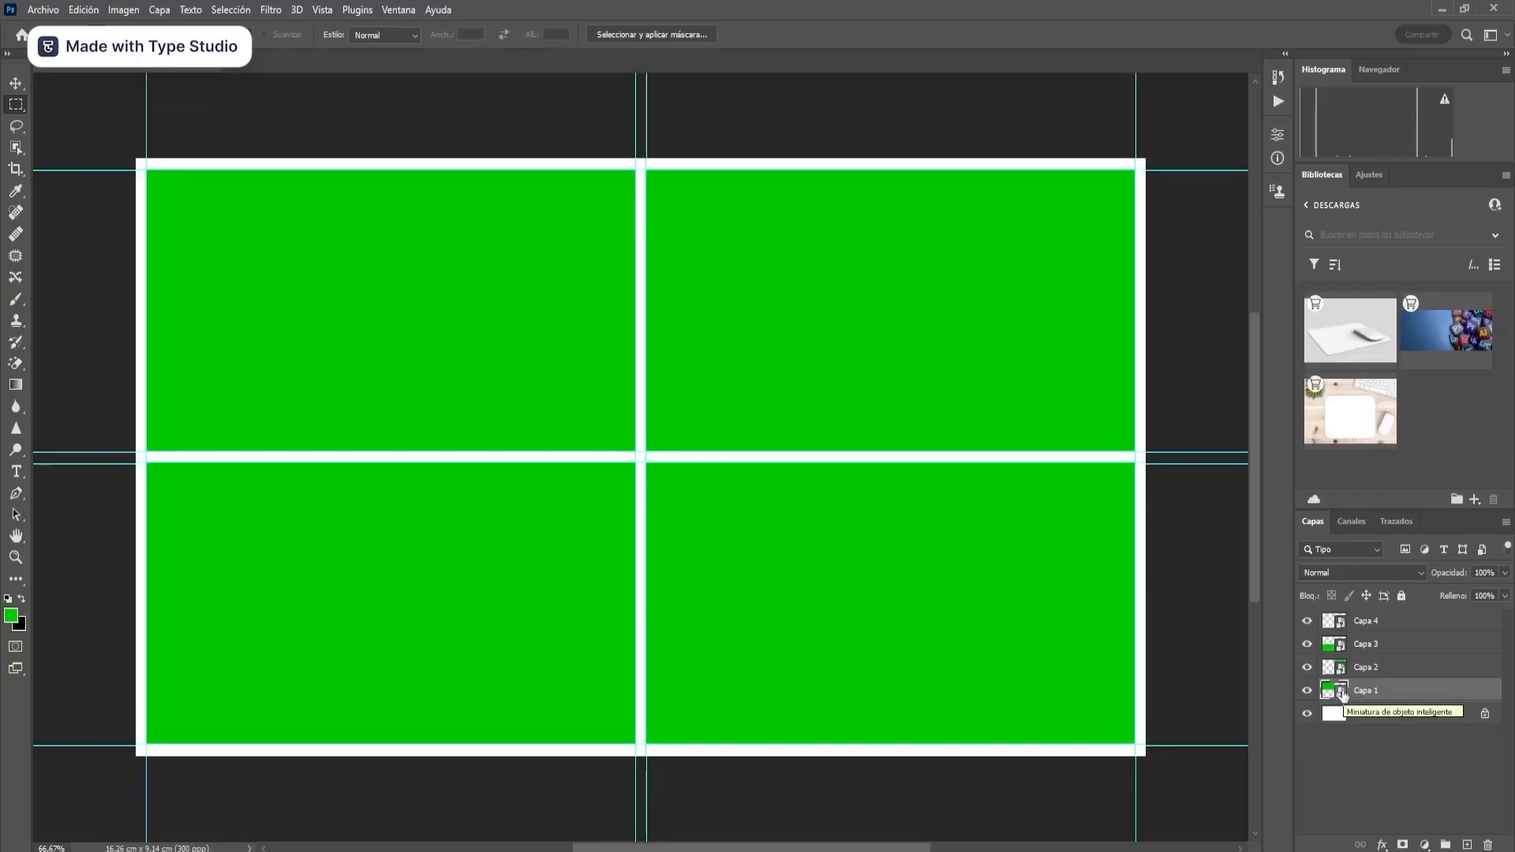
double_click(1342, 693)
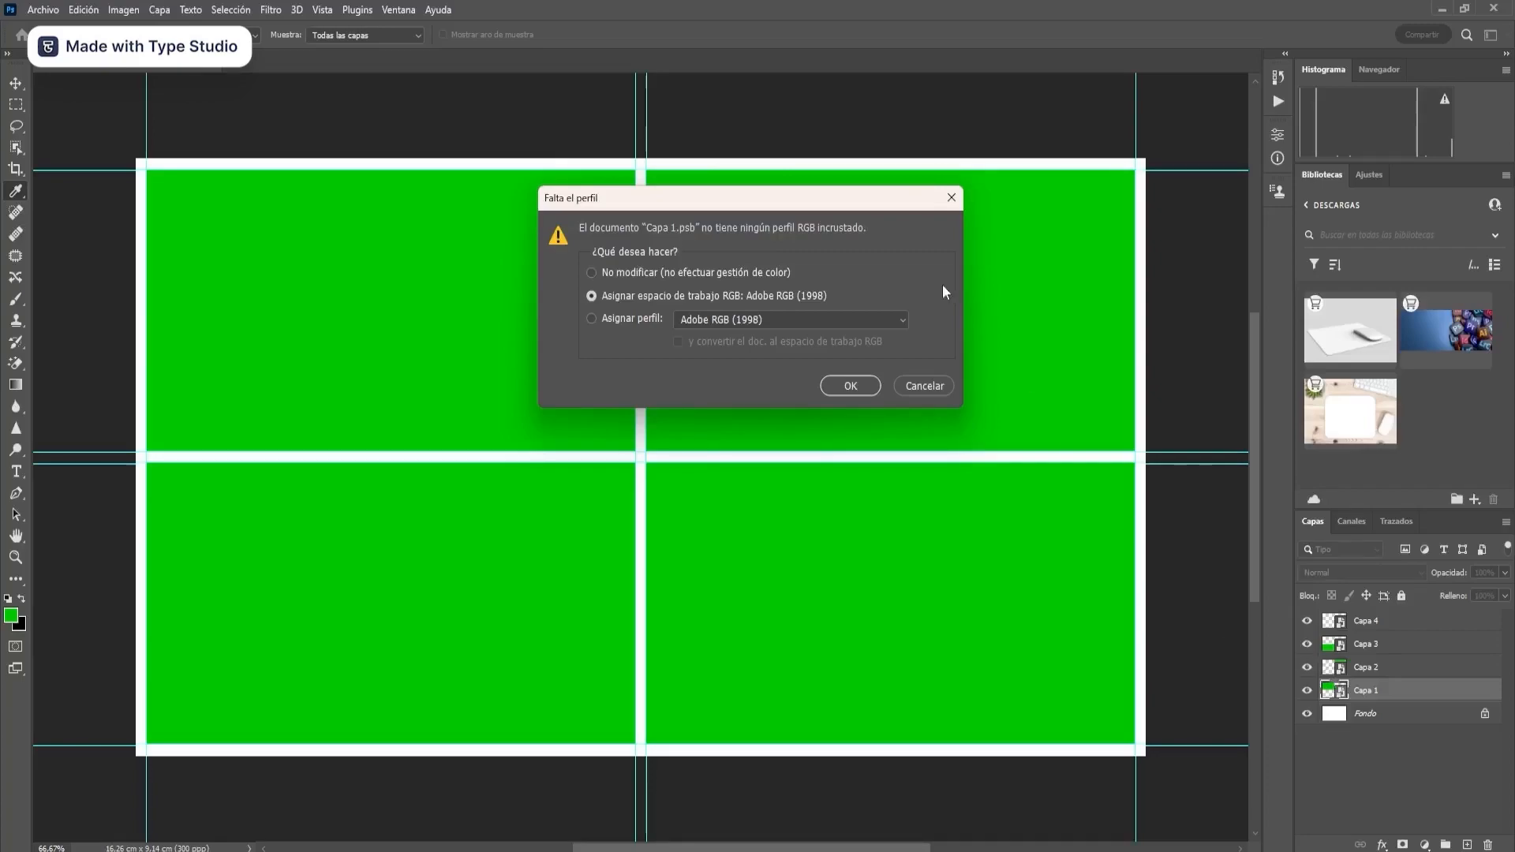
click(849, 387)
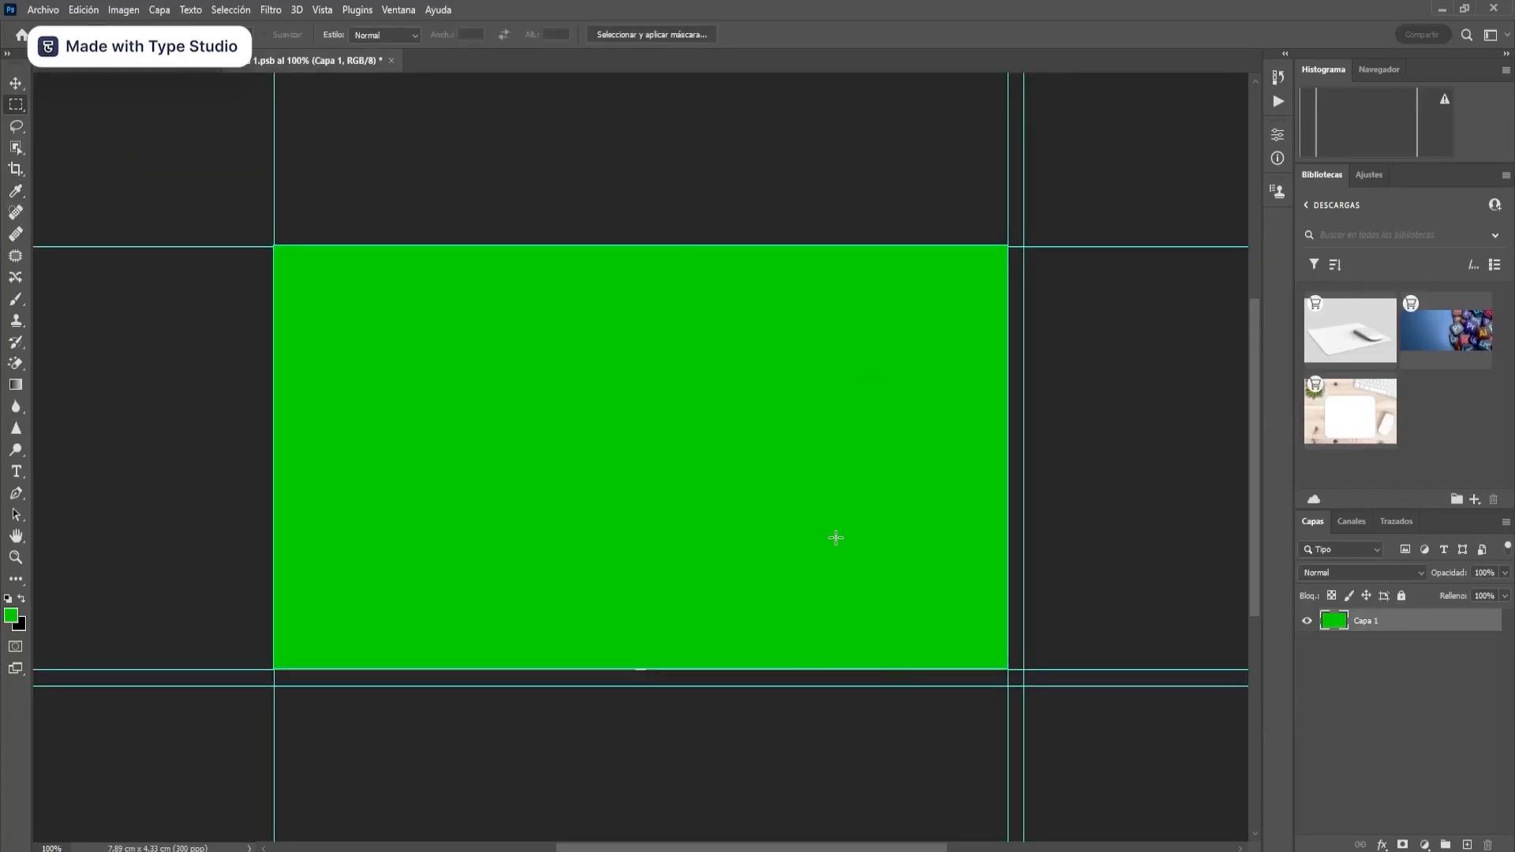
- Place 051-Cómo-desenfocar-el-fondo-de-una-imagen-Rápido-y-Fácil5.jpg as an embedded element inside Capa 1.psb
click(16, 83)
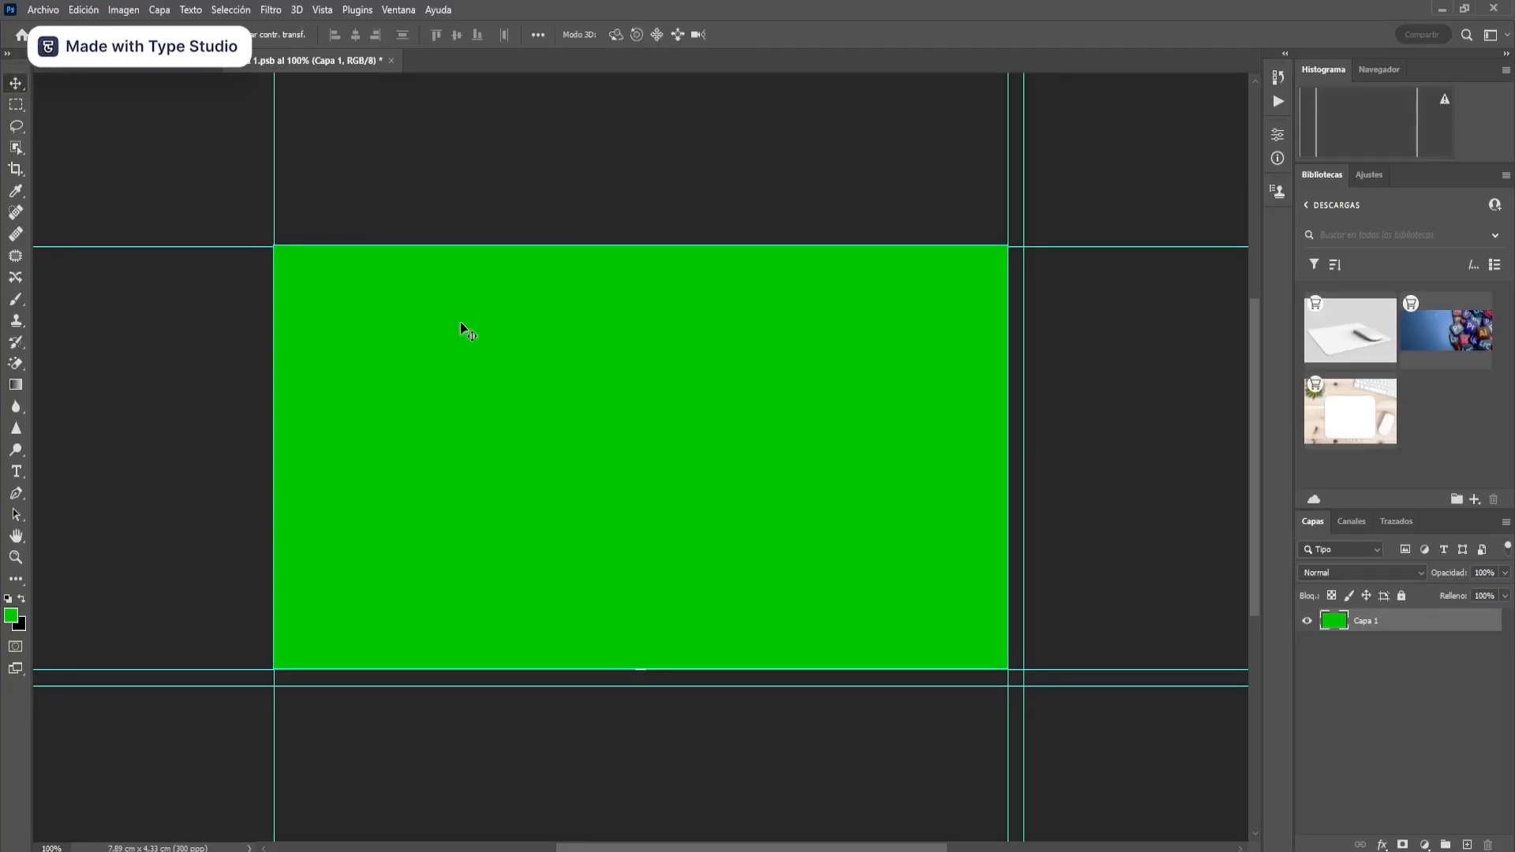
click(41, 11)
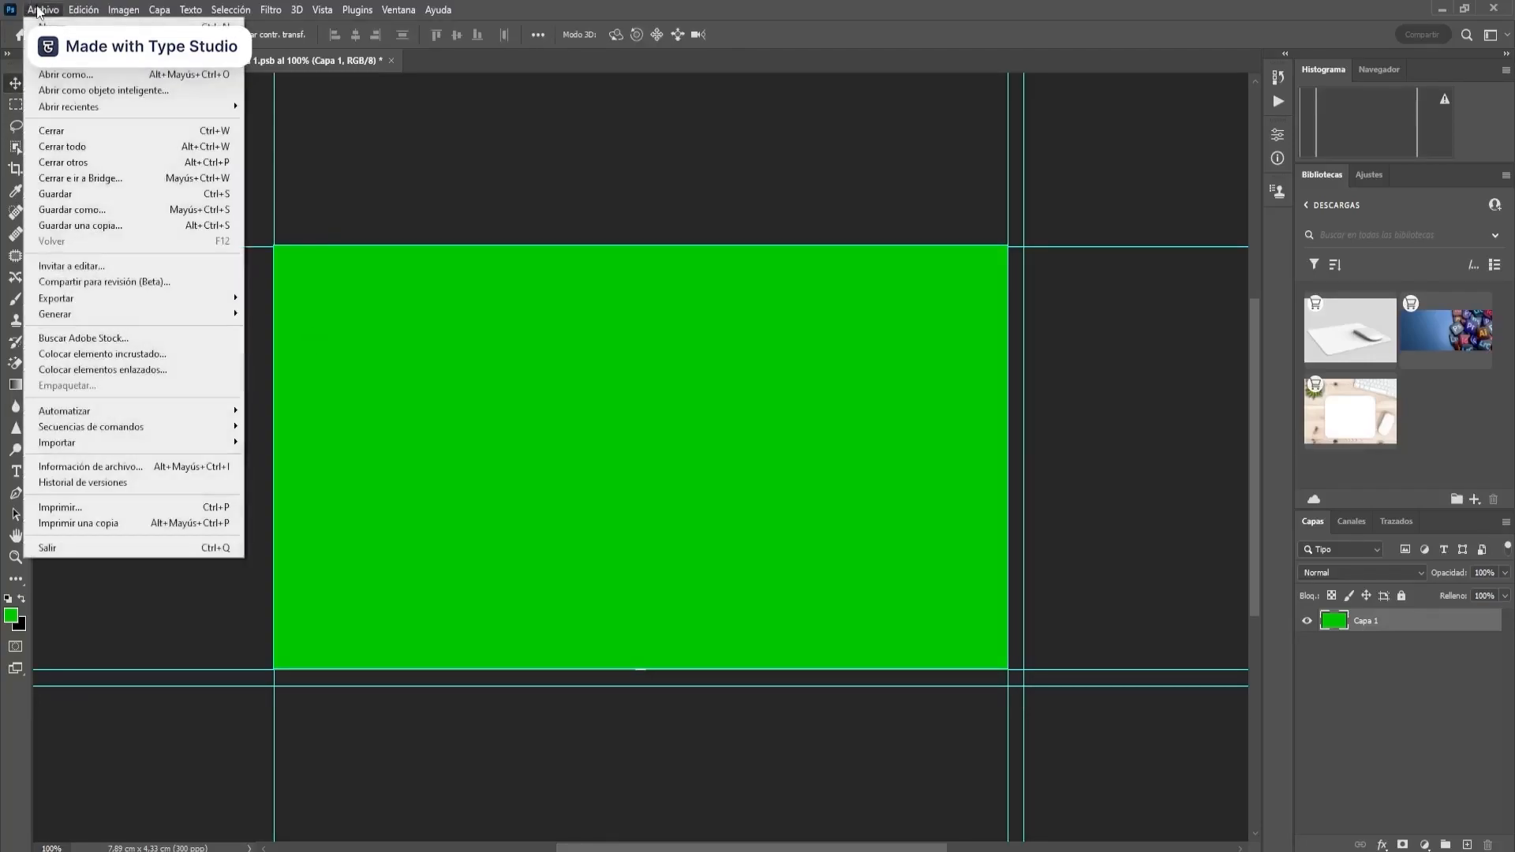
click(147, 354)
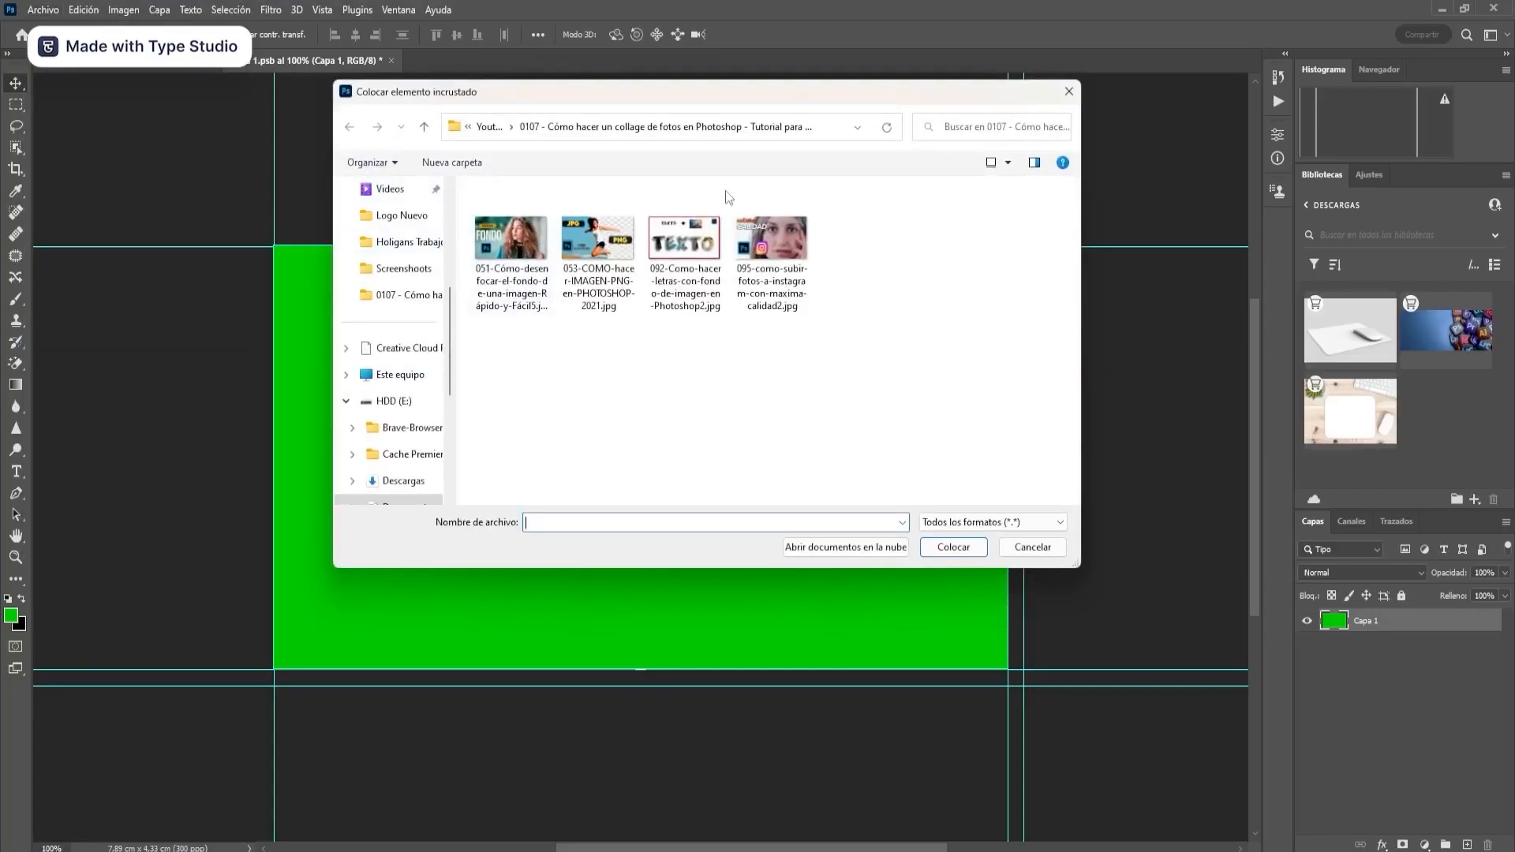
click(521, 249)
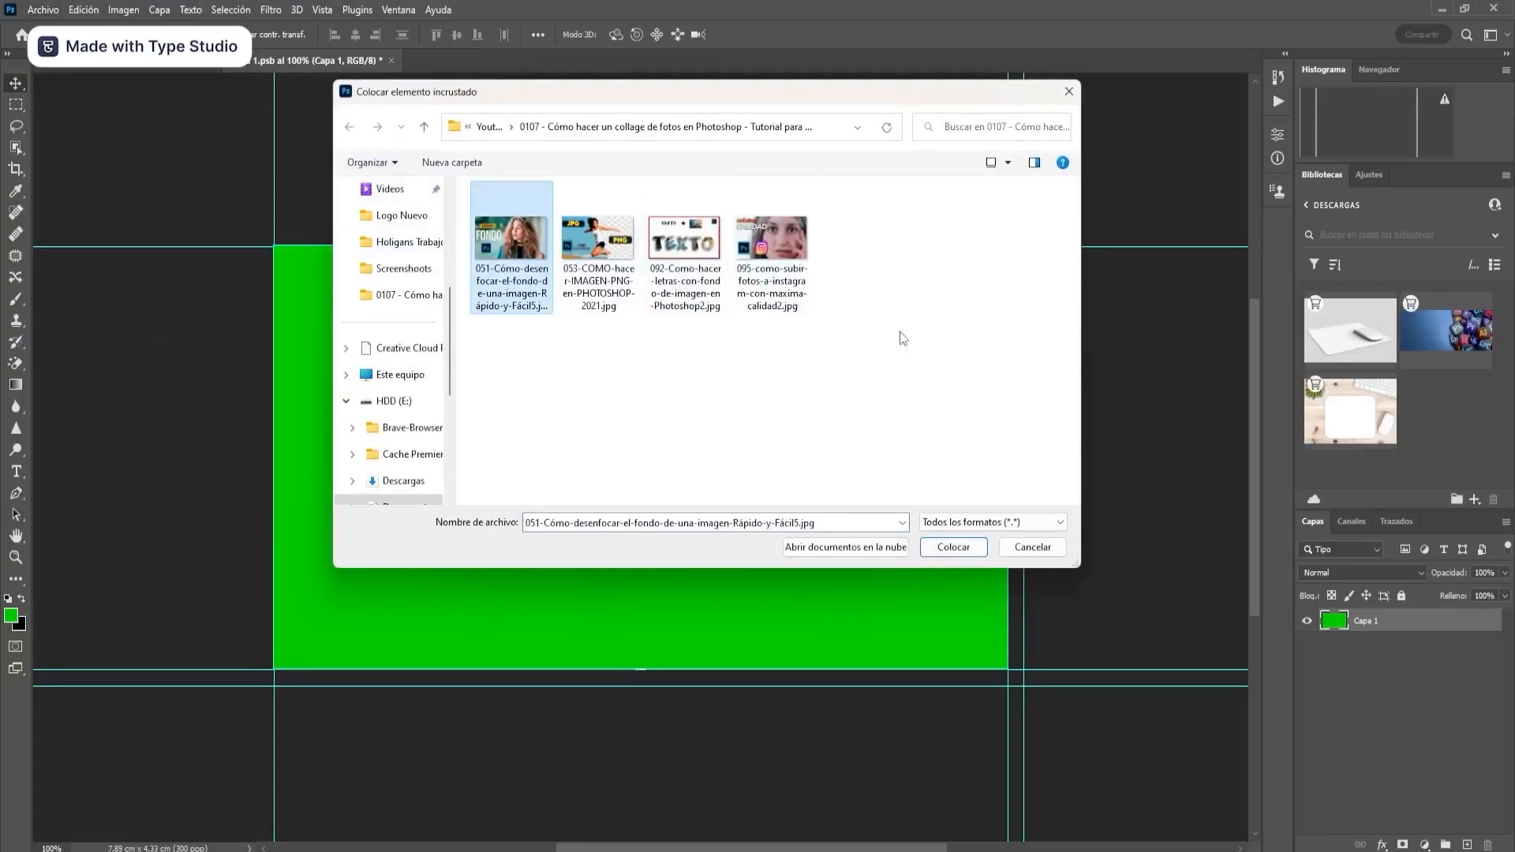
click(967, 548)
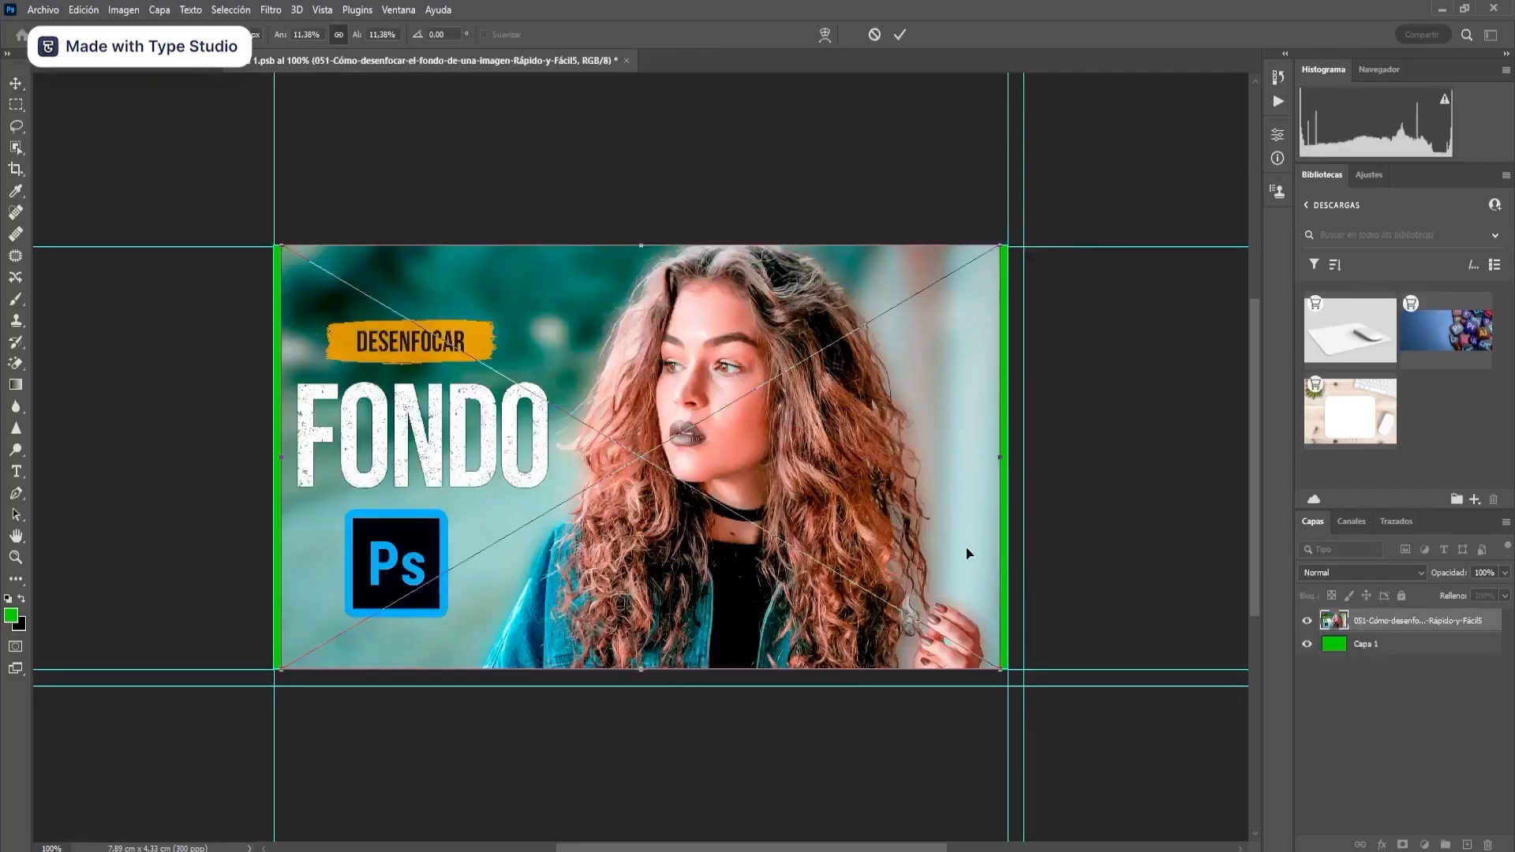
- Scale the placed image to about 11,62 % to cover the green area, then save and close Capa 1.psb
drag(1002, 657, 1006, 676)
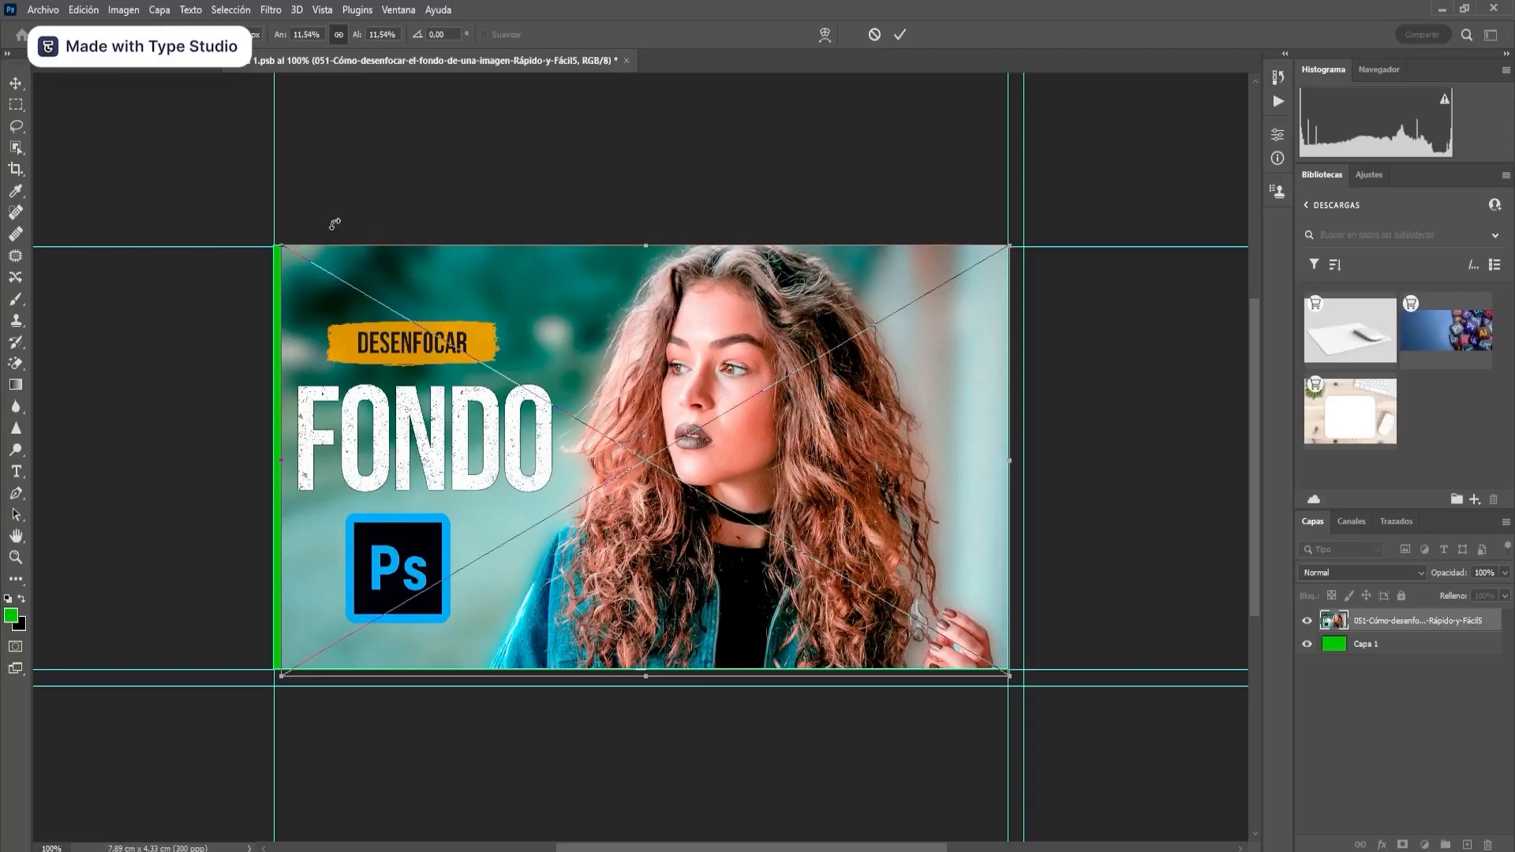
drag(283, 244, 277, 244)
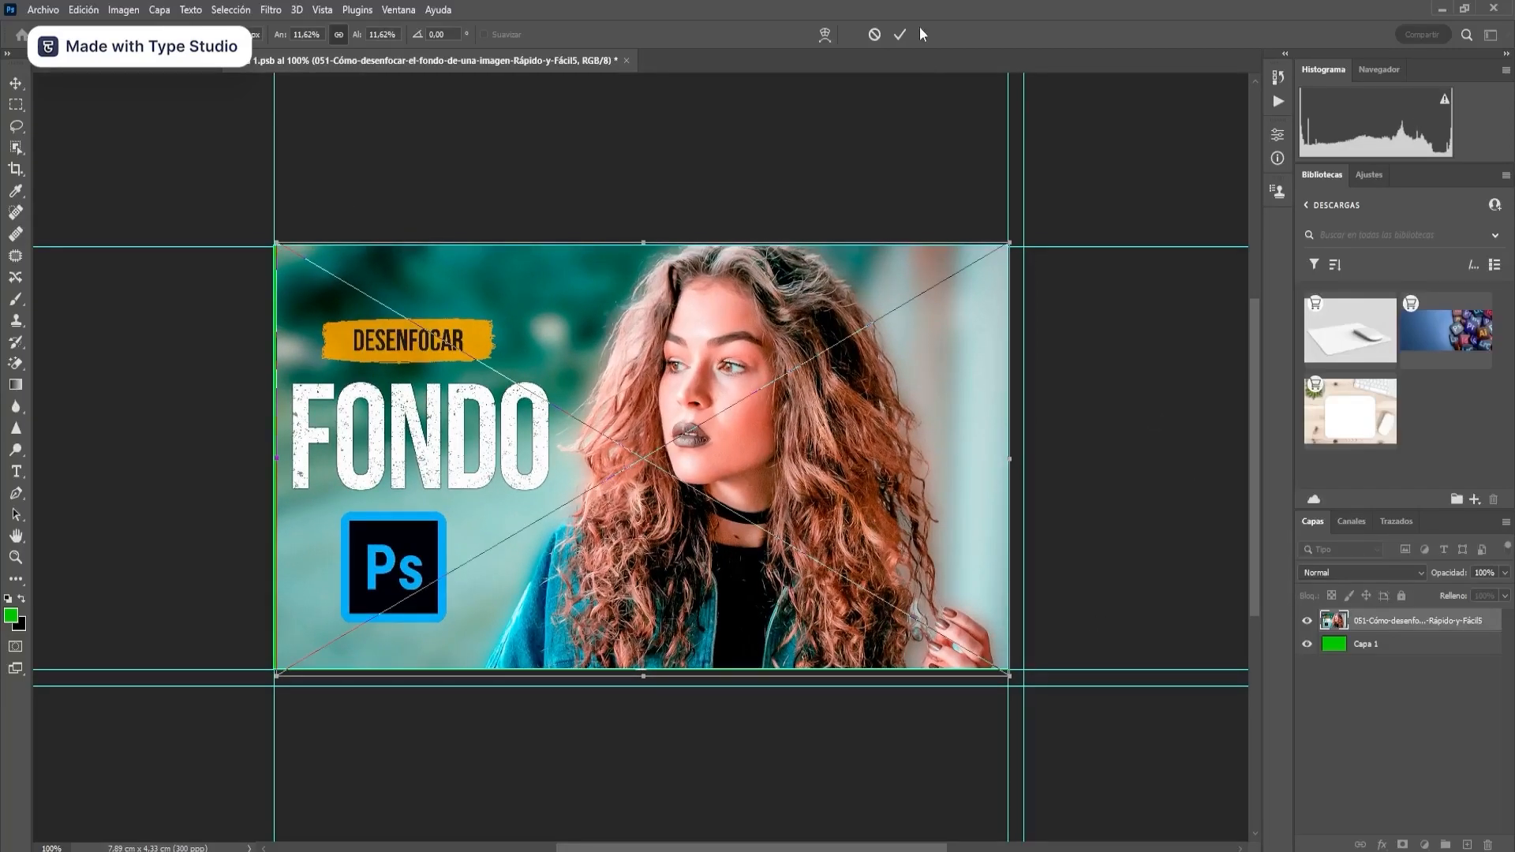
click(900, 35)
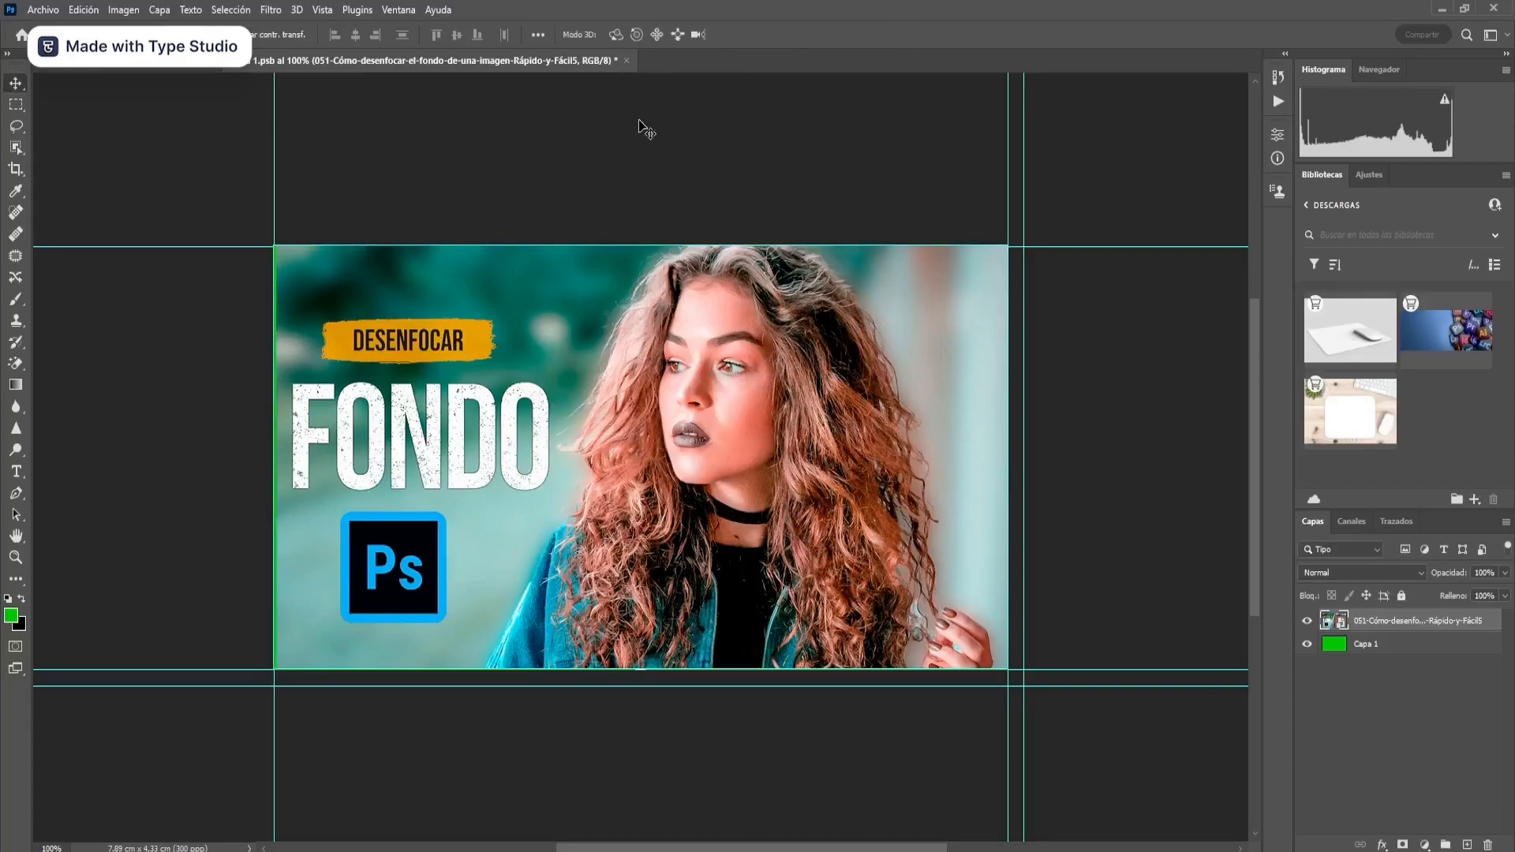
click(627, 62)
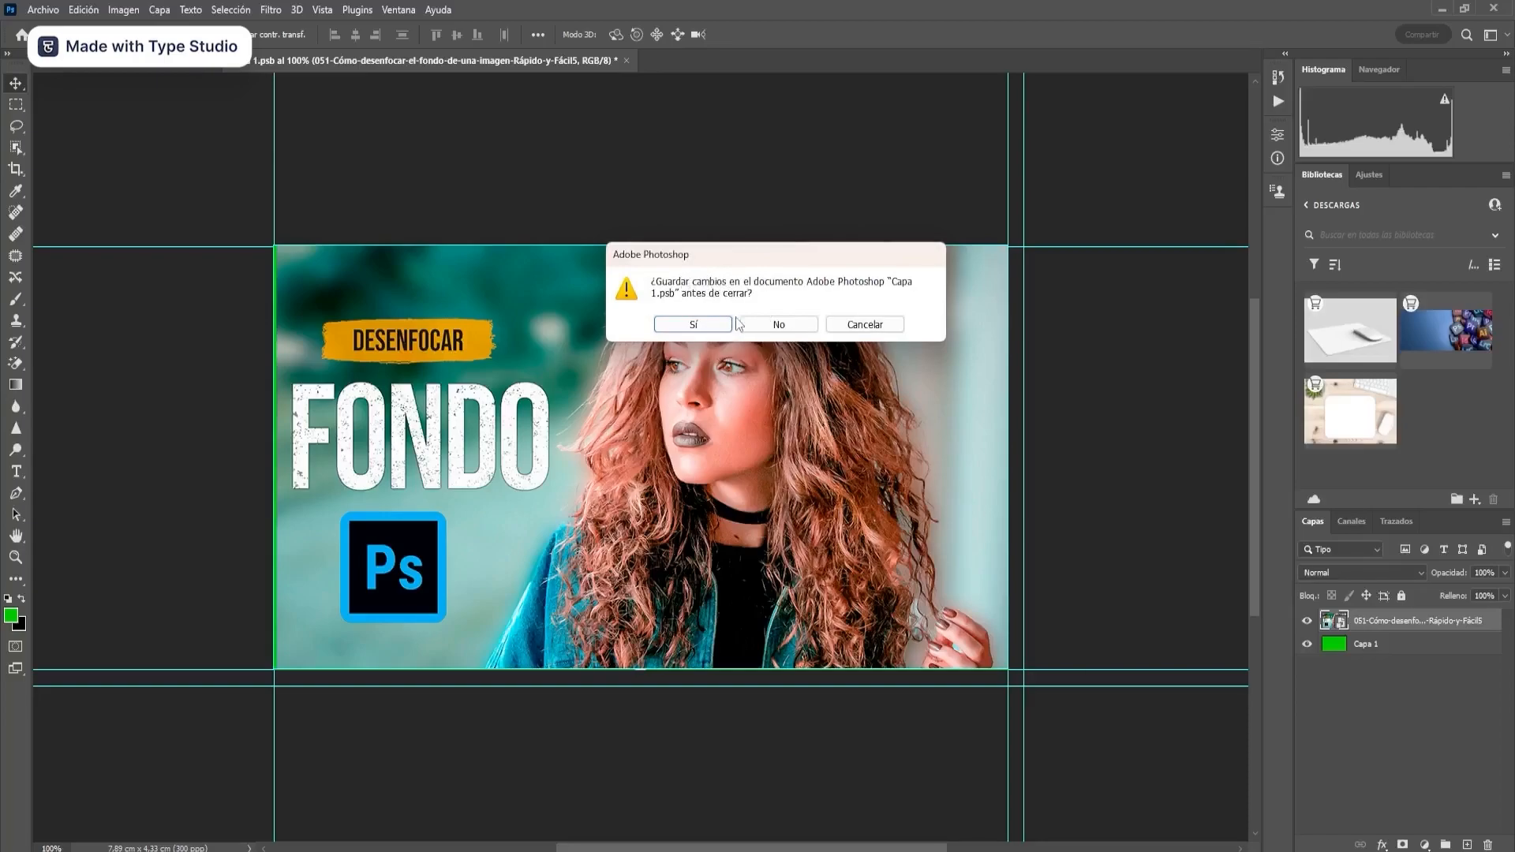
click(694, 324)
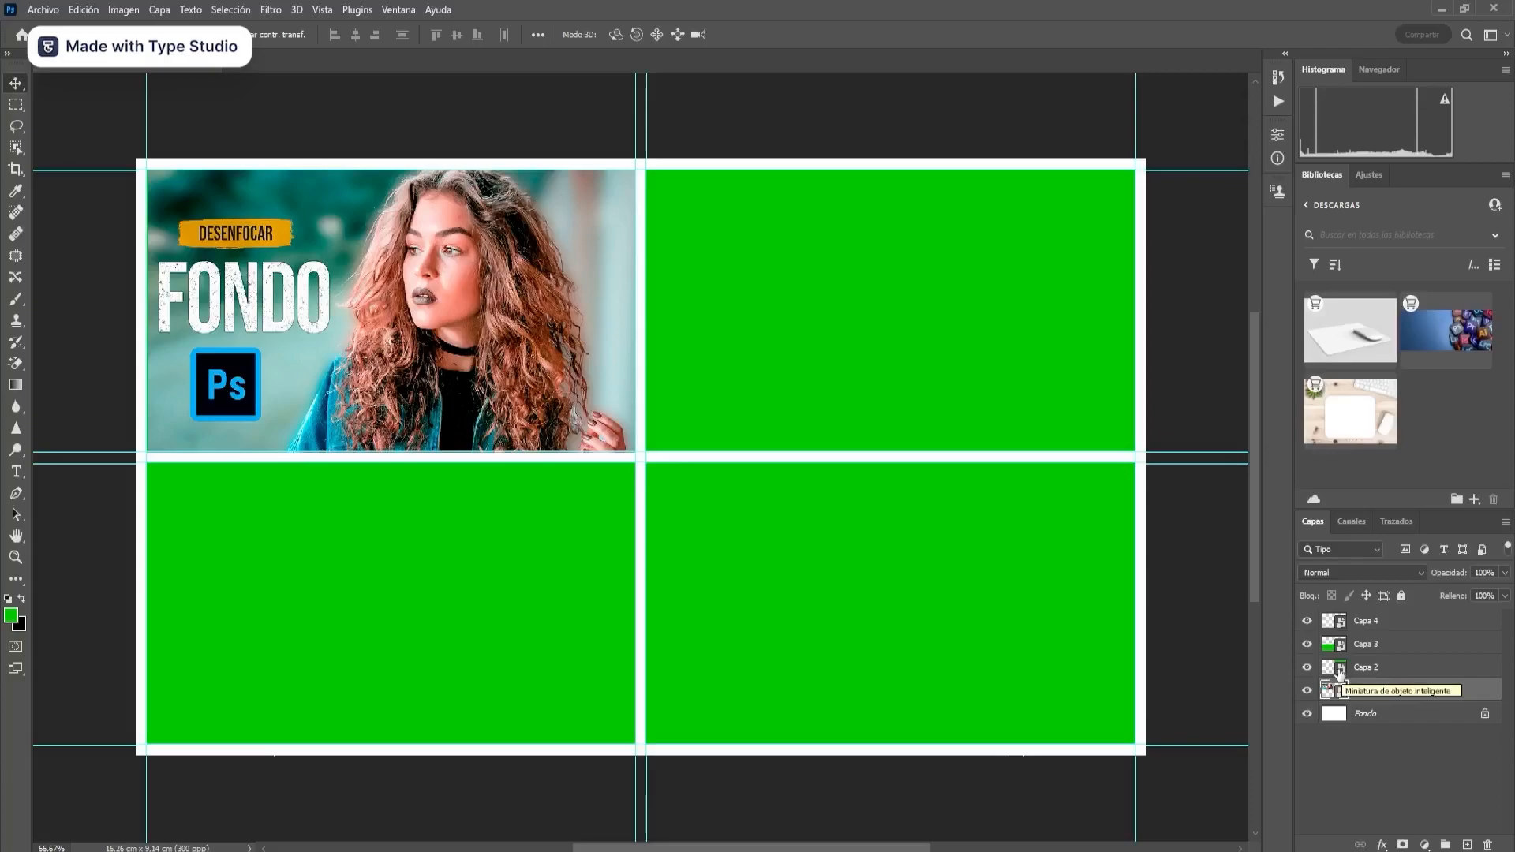
- Open the Capa 2 smart object's contents and place 095-como-subir-fotos-a-instagram-con-maxima-calidad2.jpg as an embedded element
double_click(1342, 671)
click(847, 385)
click(42, 10)
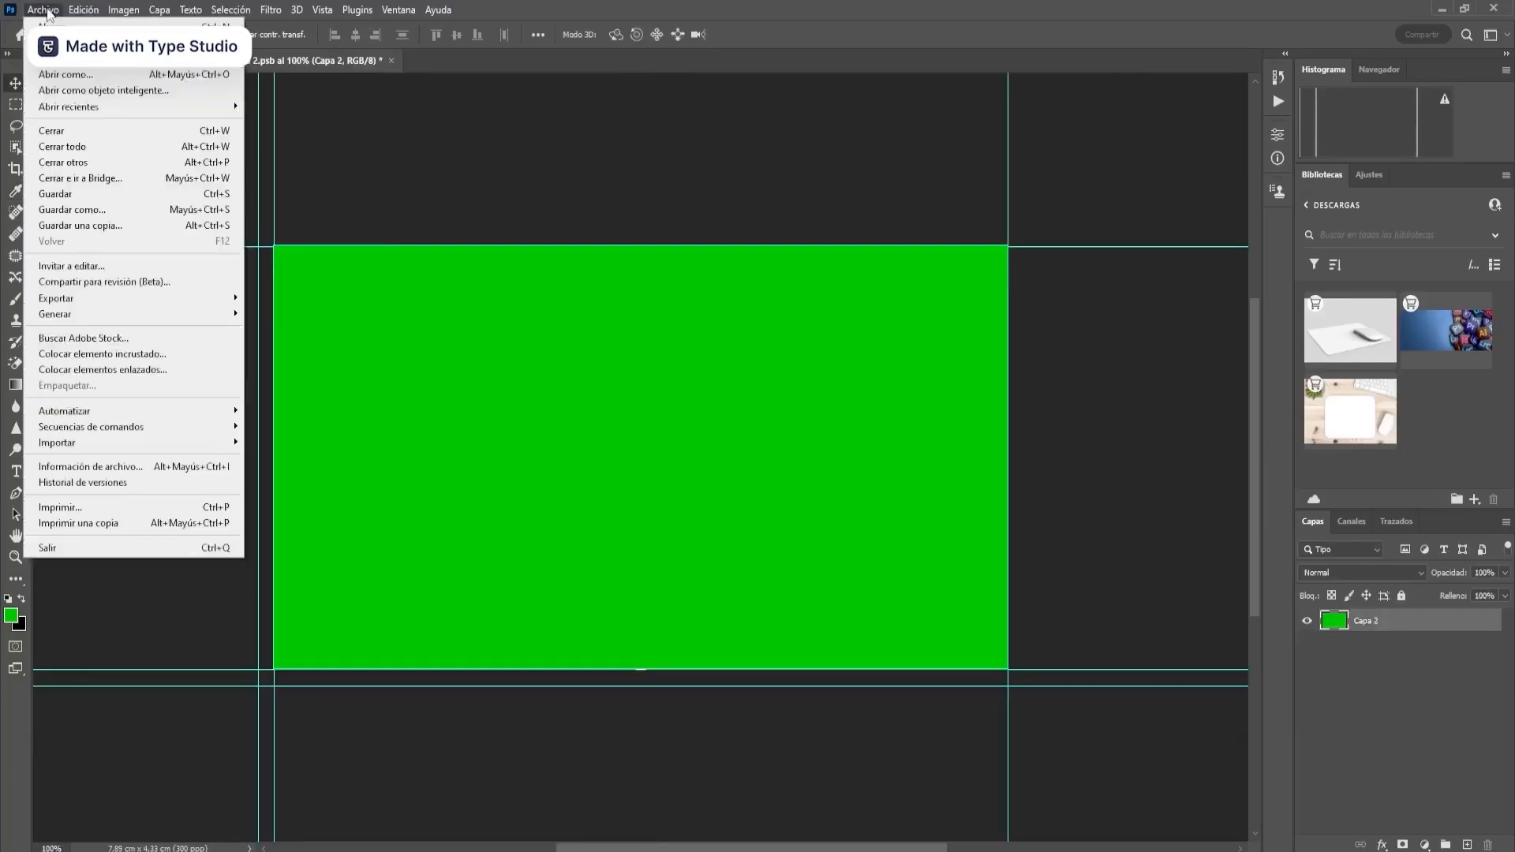
click(102, 353)
click(771, 245)
click(955, 547)
- Enlarge the placed Instagram image to cover the green area, and close Capa 2.psb with its changes saved
drag(279, 242, 270, 236)
drag(1002, 669, 1018, 673)
click(900, 34)
click(598, 60)
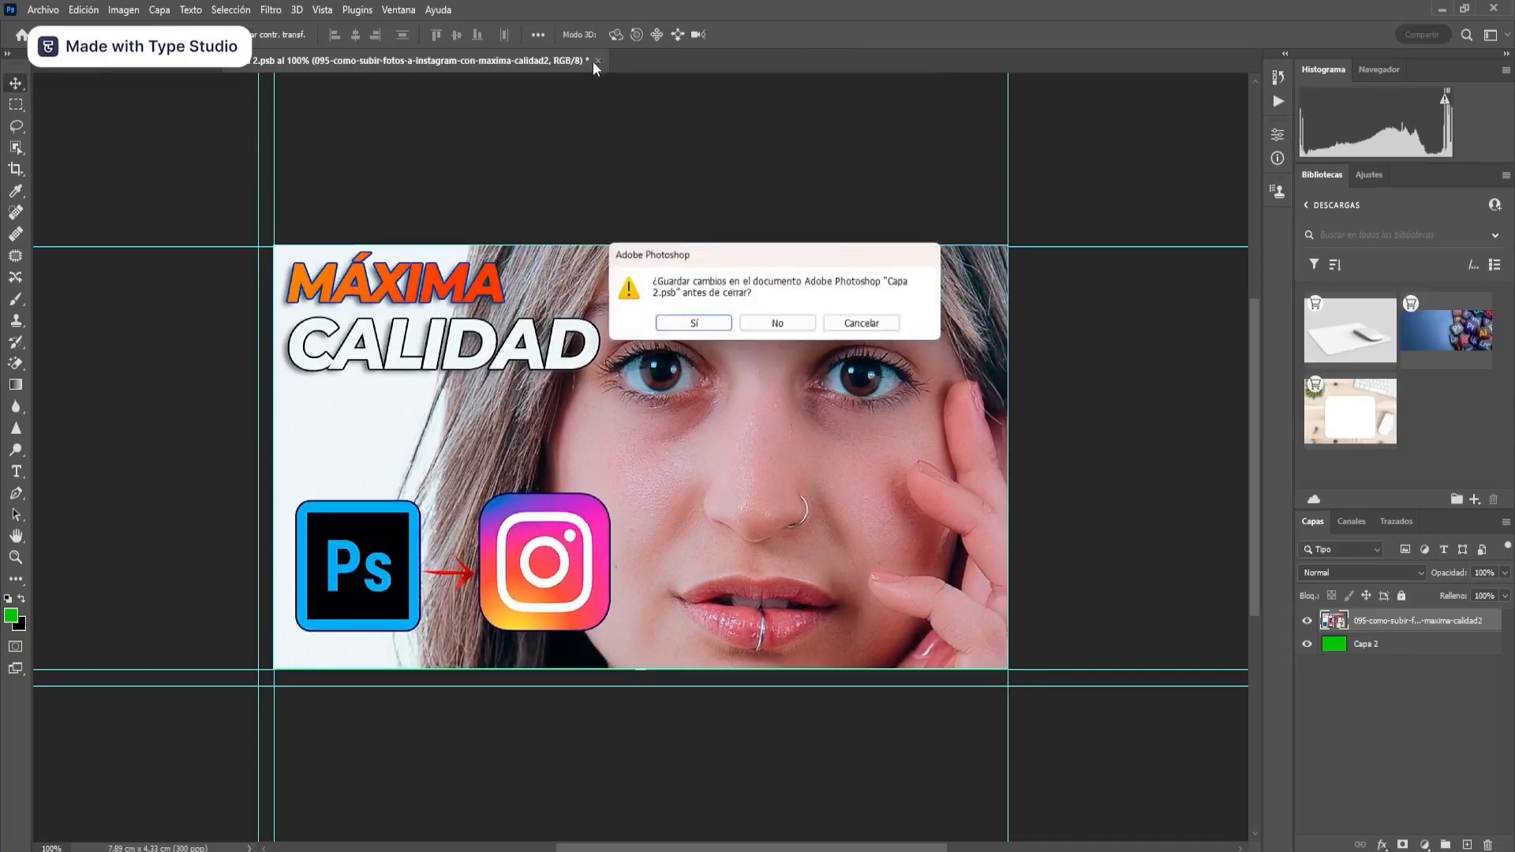
click(775, 325)
- Open the Capa 3 smart object's contents and place 092-Como-hacer-letras-con-fondo-de-imagen-en-Photoshop2.jpg as an embedded element
double_click(1343, 654)
click(835, 387)
click(43, 10)
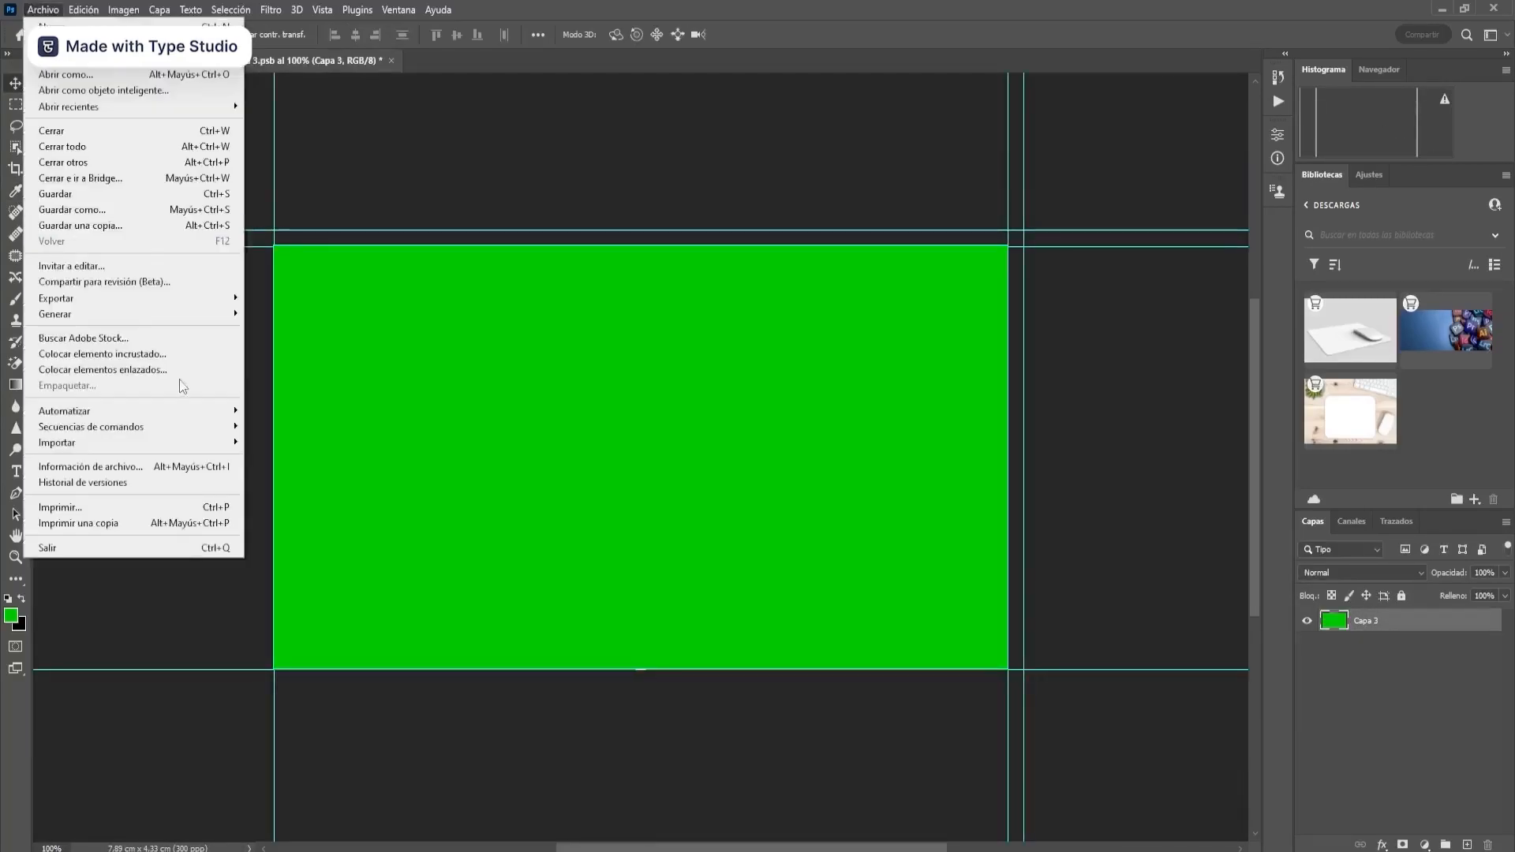
click(102, 353)
click(684, 237)
click(864, 544)
- Enlarge the placed TEXTO image past the canvas edges to hide its border, and close Capa 3.psb with its changes saved
drag(280, 251, 275, 238)
drag(1000, 668, 1007, 672)
drag(270, 239, 265, 235)
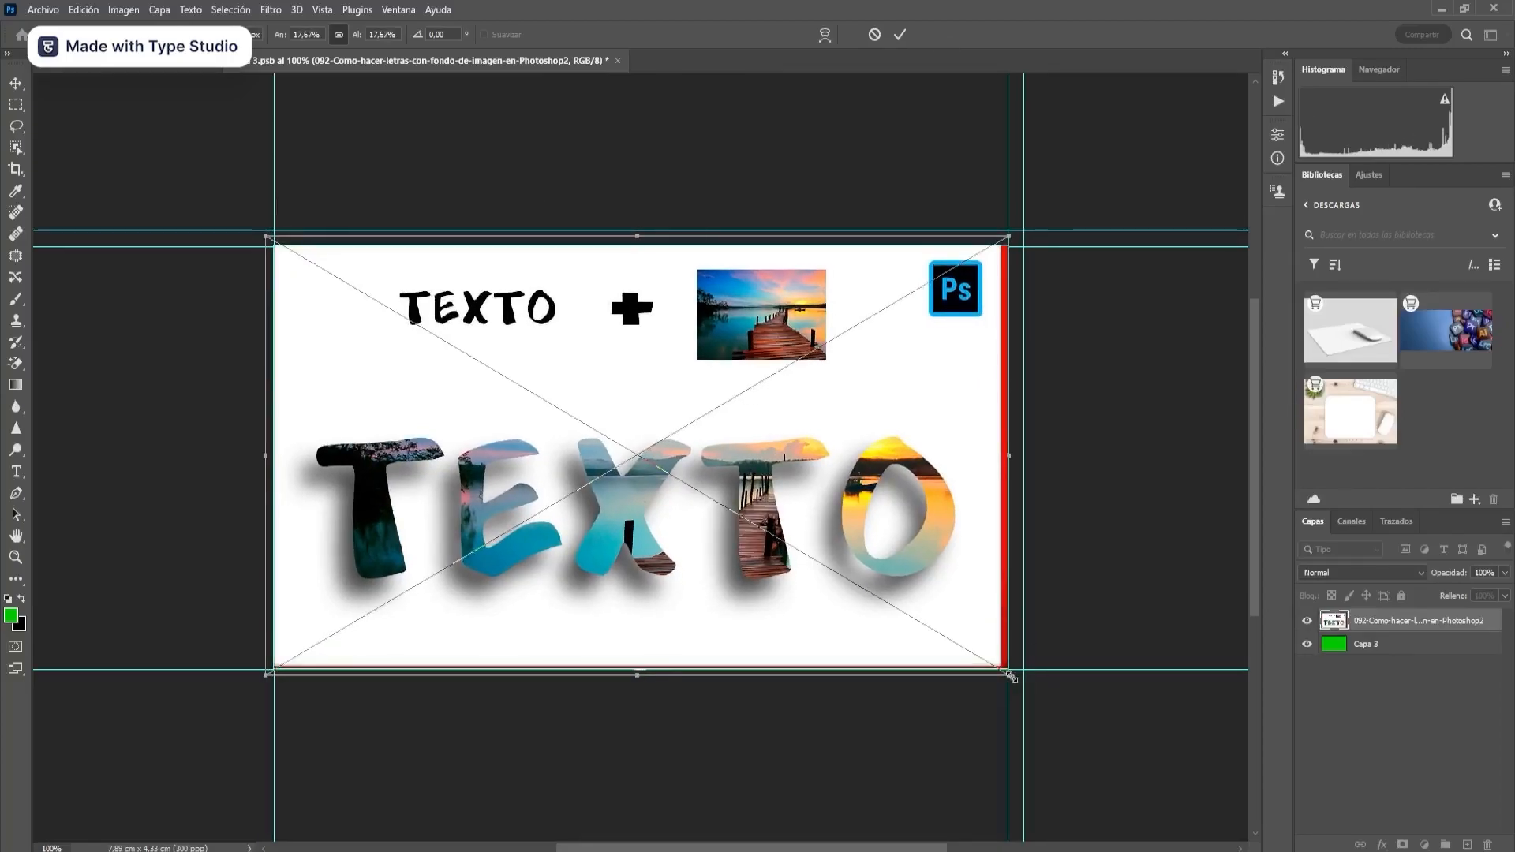
drag(1009, 676, 1017, 681)
click(900, 34)
click(618, 60)
click(694, 324)
double_click(1339, 694)
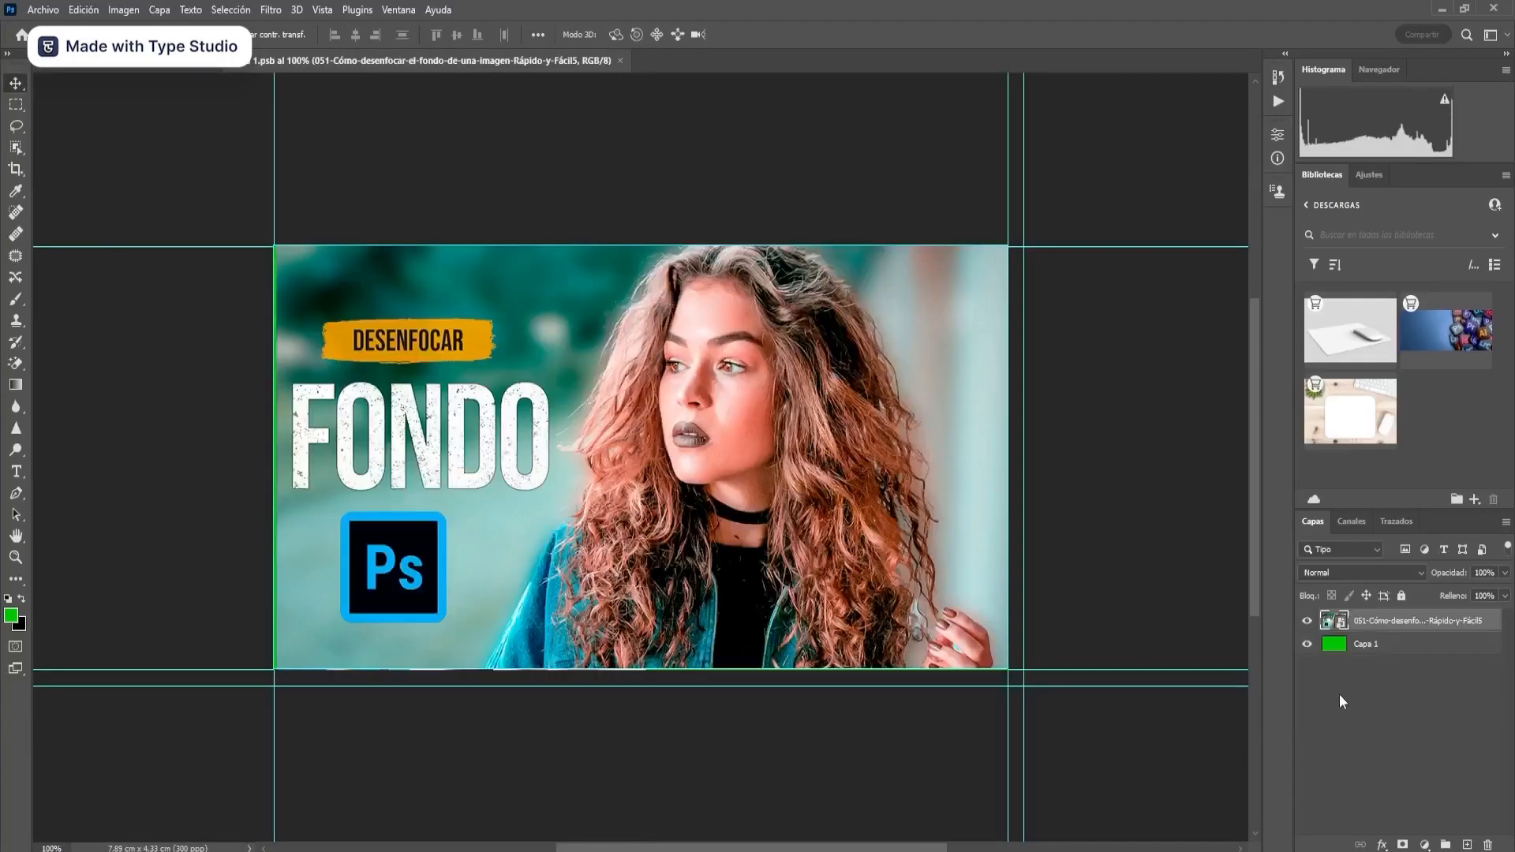
click(618, 60)
- Open the Capa 4 smart object's contents and place 053-COMO-hacer-IMAGEN-PNG-en-PHOTOSHOP-2021.jpg as an embedded element
double_click(1340, 624)
click(850, 386)
click(43, 10)
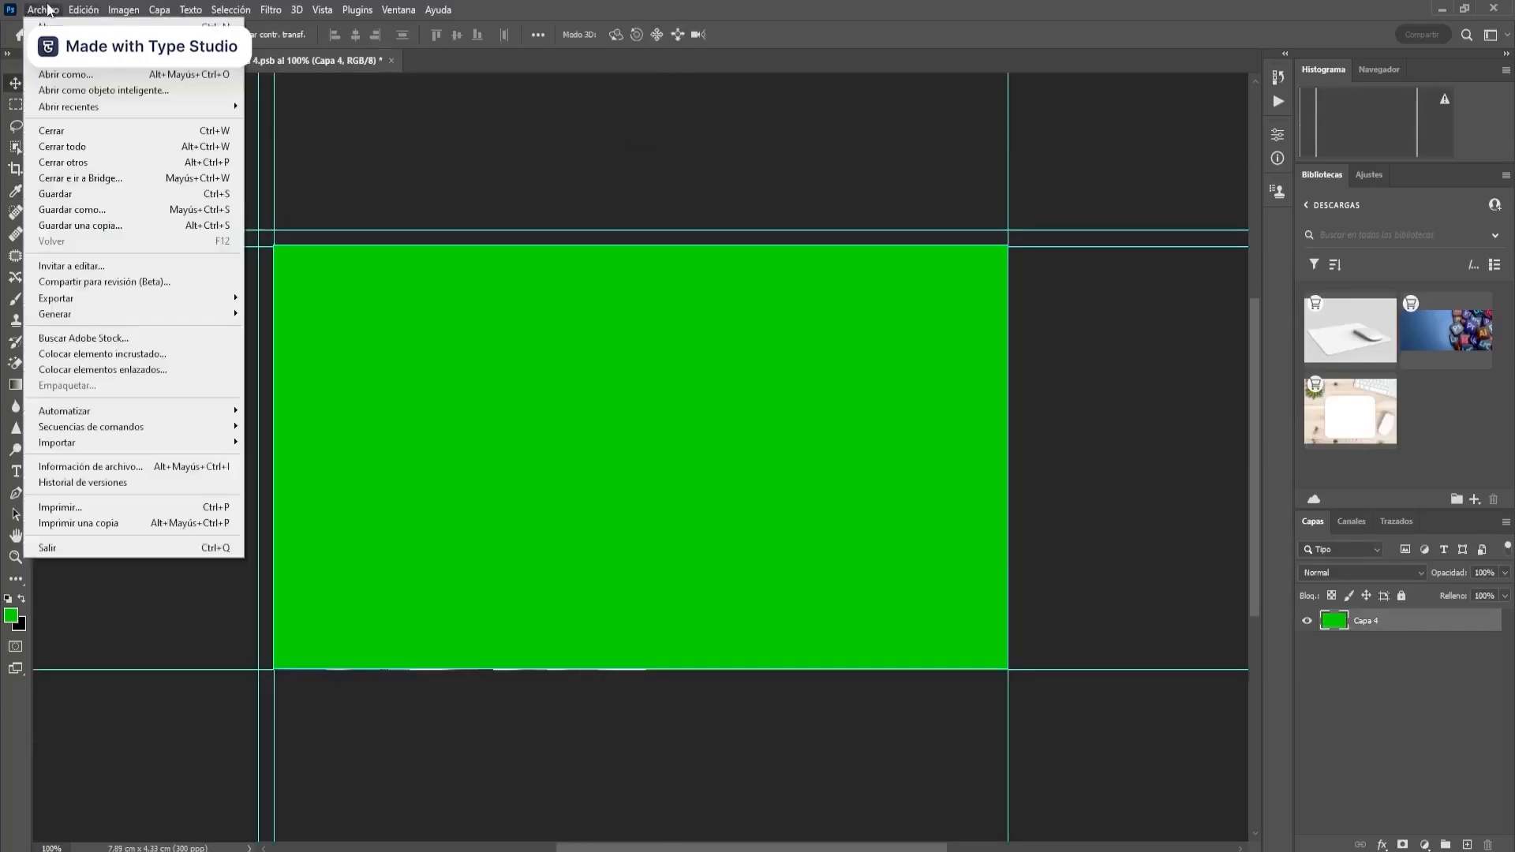
click(71, 341)
click(599, 246)
click(858, 544)
- Widen the placed JPG/PNG image to cover the green area, and close Capa 4.psb with its changes saved
drag(280, 457, 276, 458)
mouse_move(1000, 457)
mouse_down()
mouse_move(1024, 463)
mouse_move(1011, 463)
mouse_up()
click(899, 34)
click(587, 61)
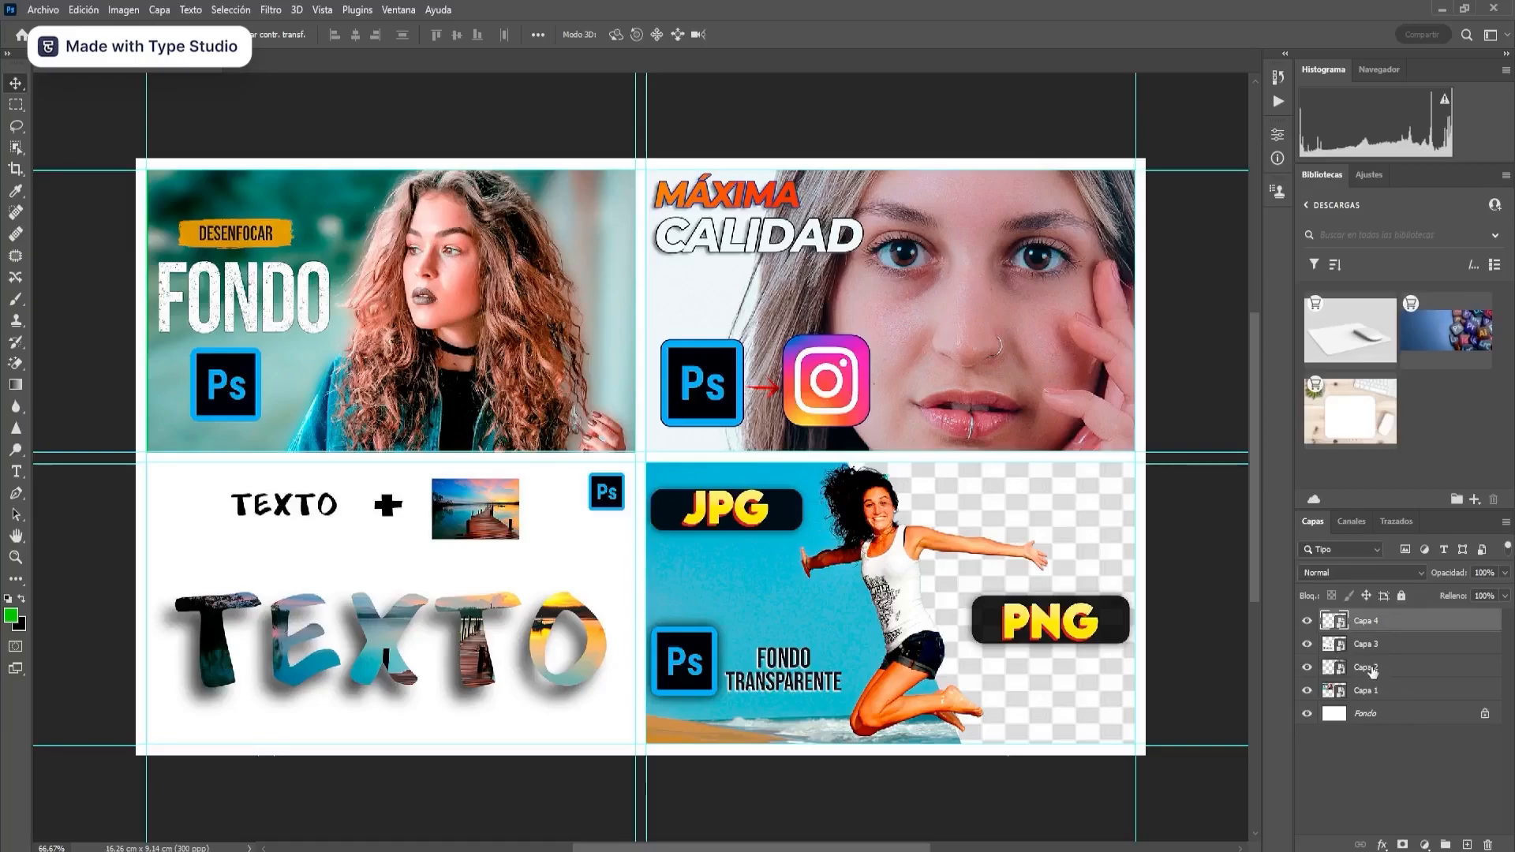
- Add a Trazo (stroke) effect to the Capa 1 layer with its position set to Interior and its size to 8 px
click(1384, 691)
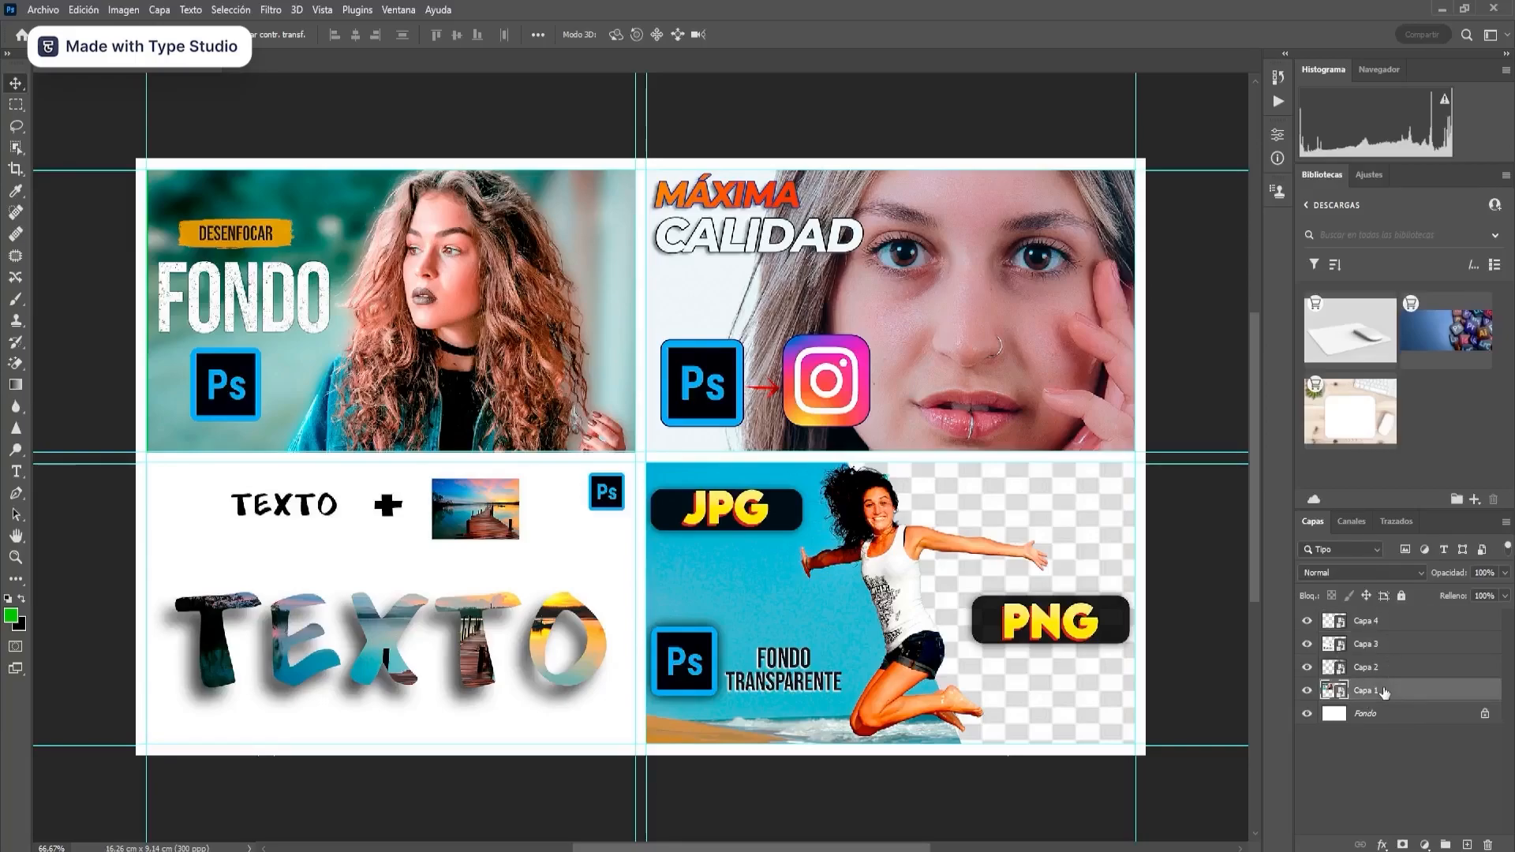
click(1382, 845)
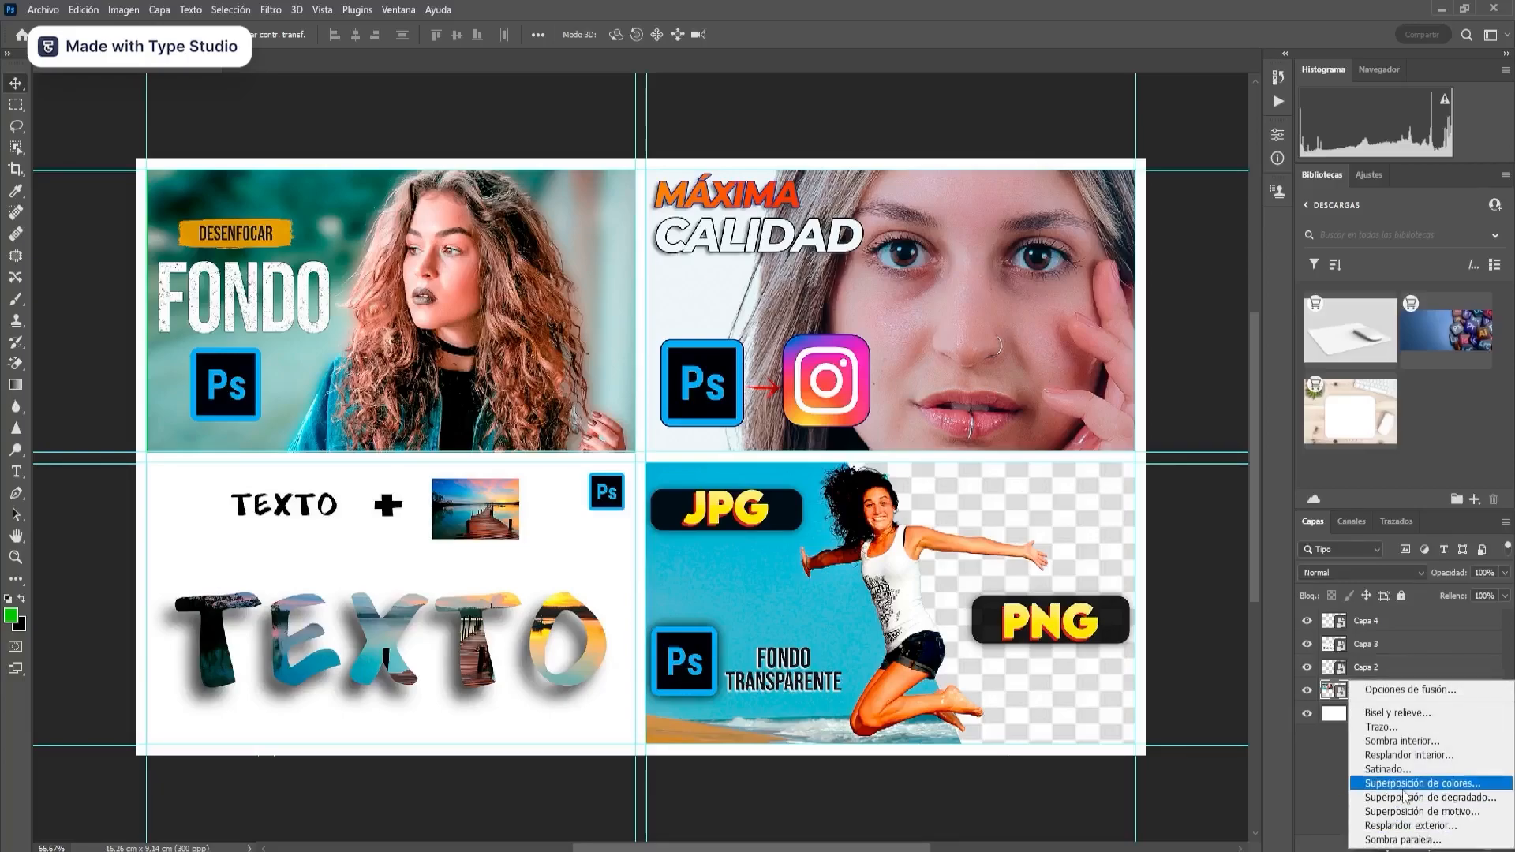
click(1398, 712)
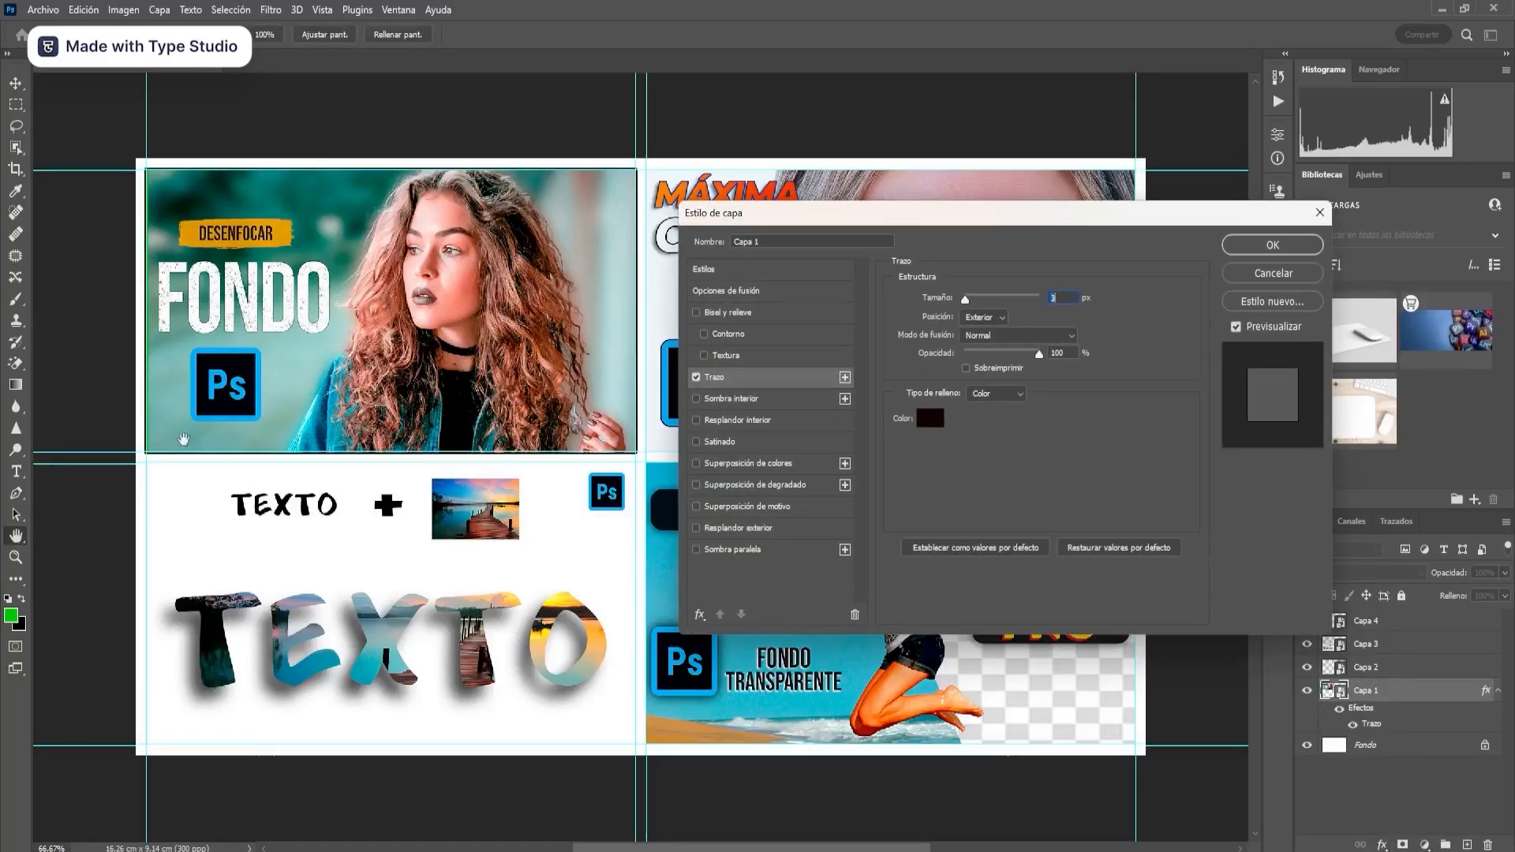
drag(1016, 218, 1002, 218)
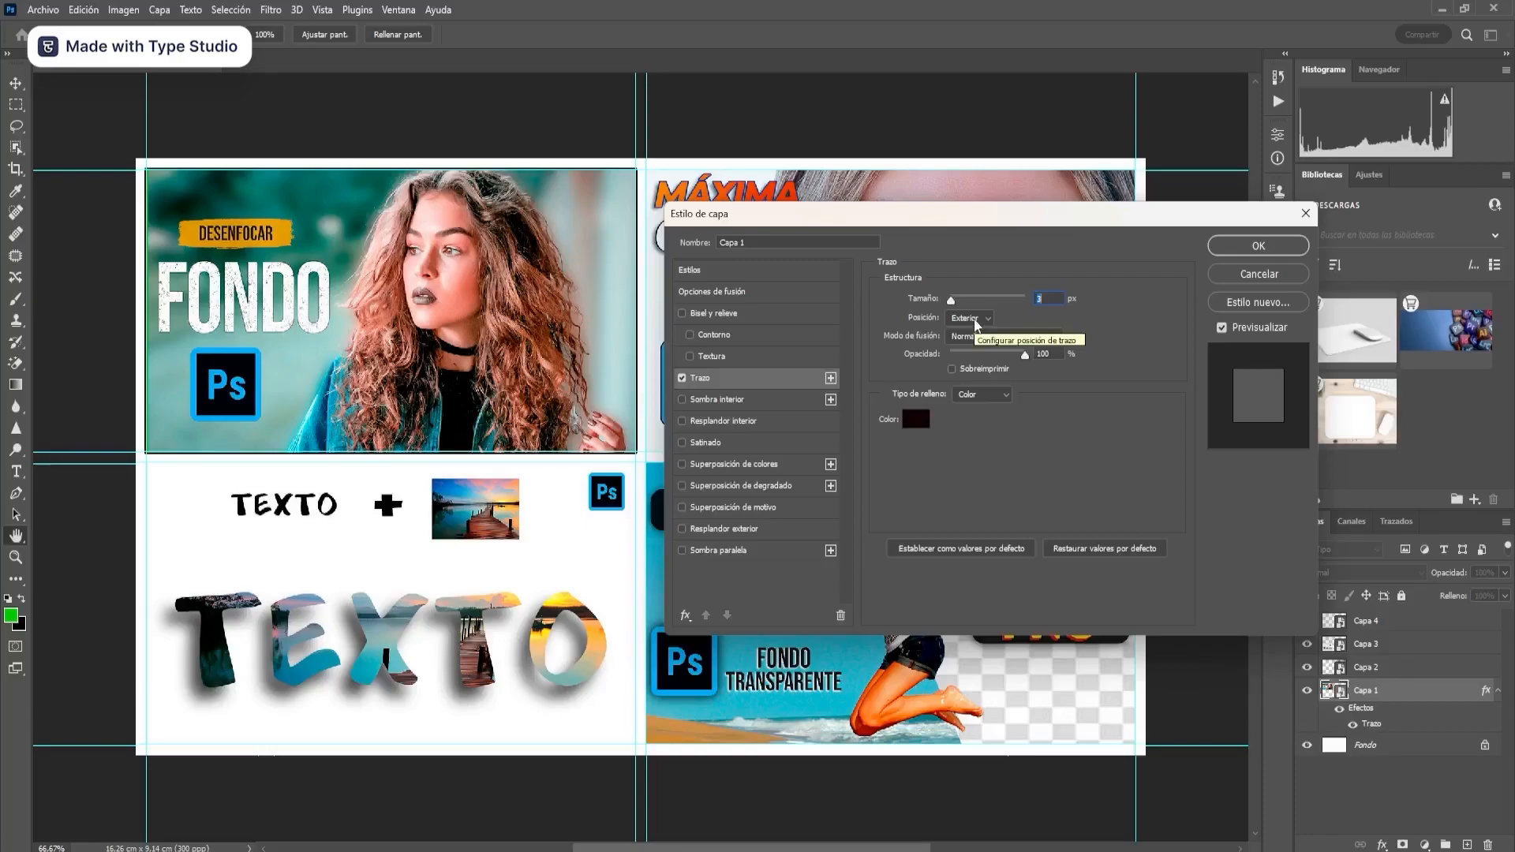
click(974, 319)
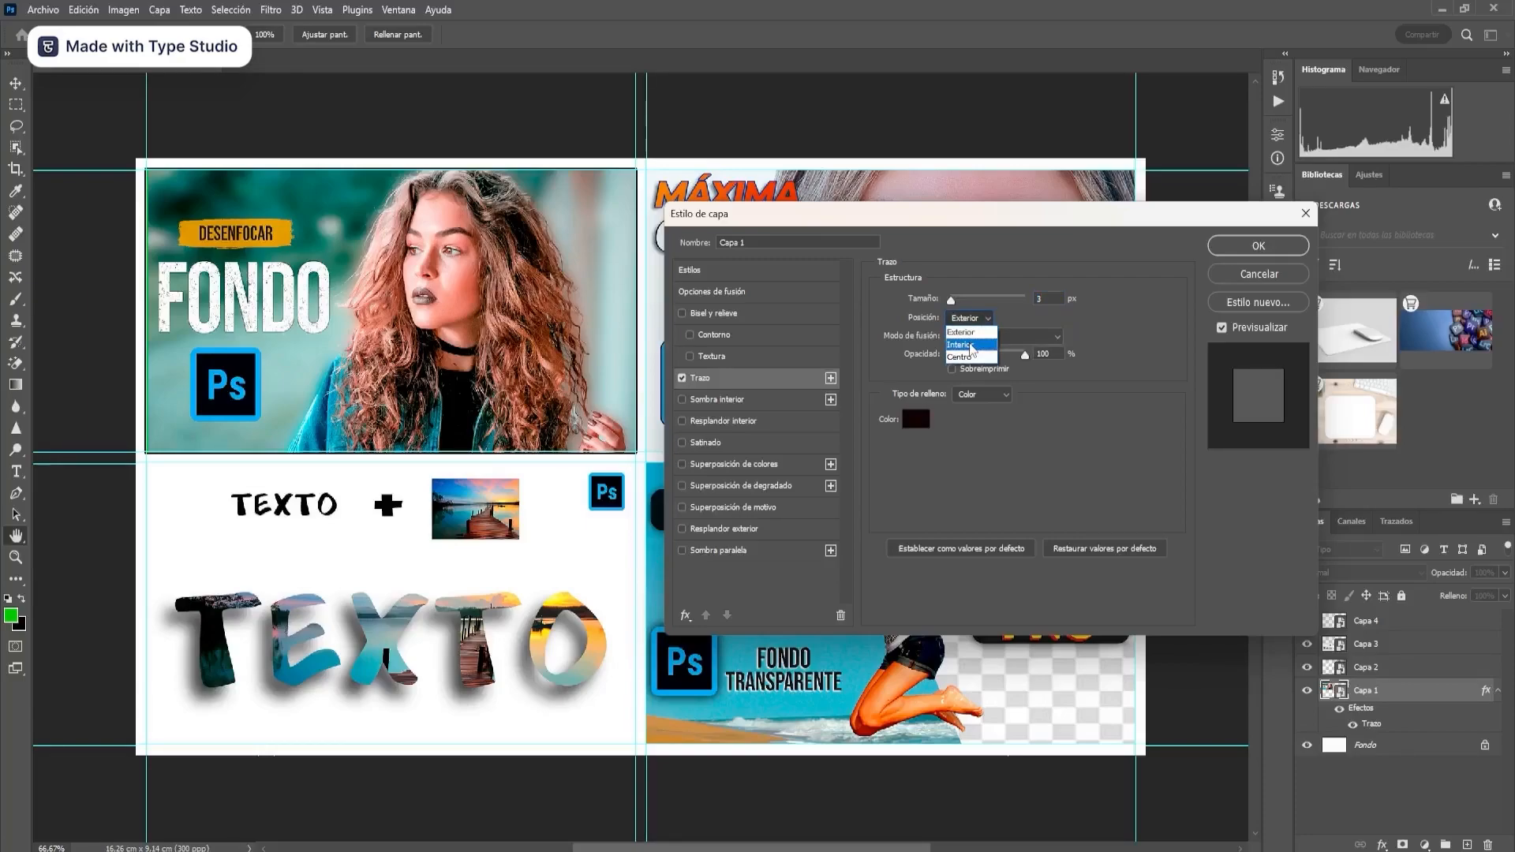
click(971, 346)
key(Down)
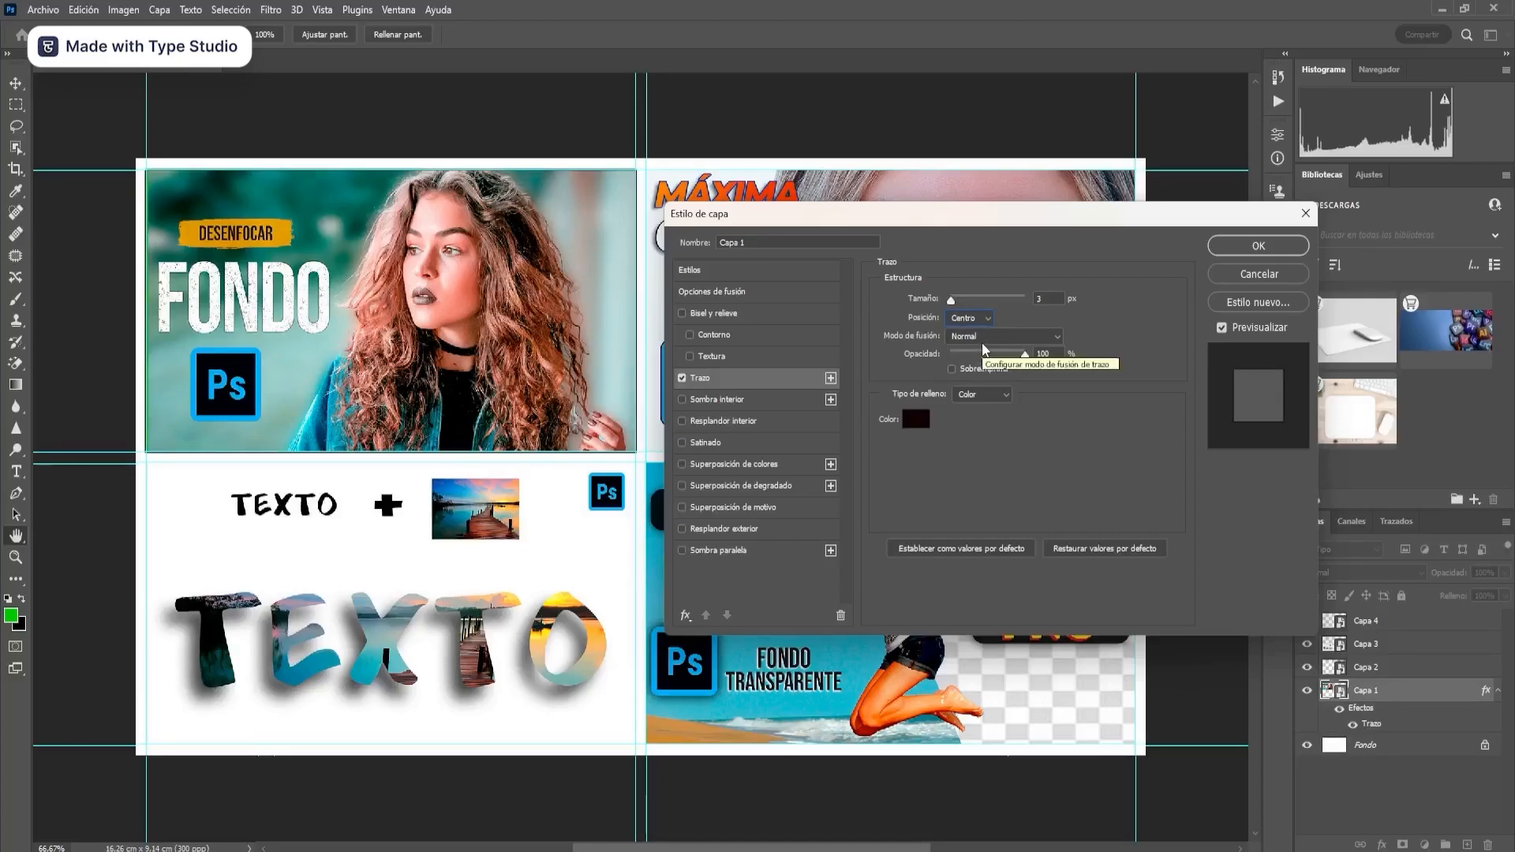
click(970, 318)
click(975, 346)
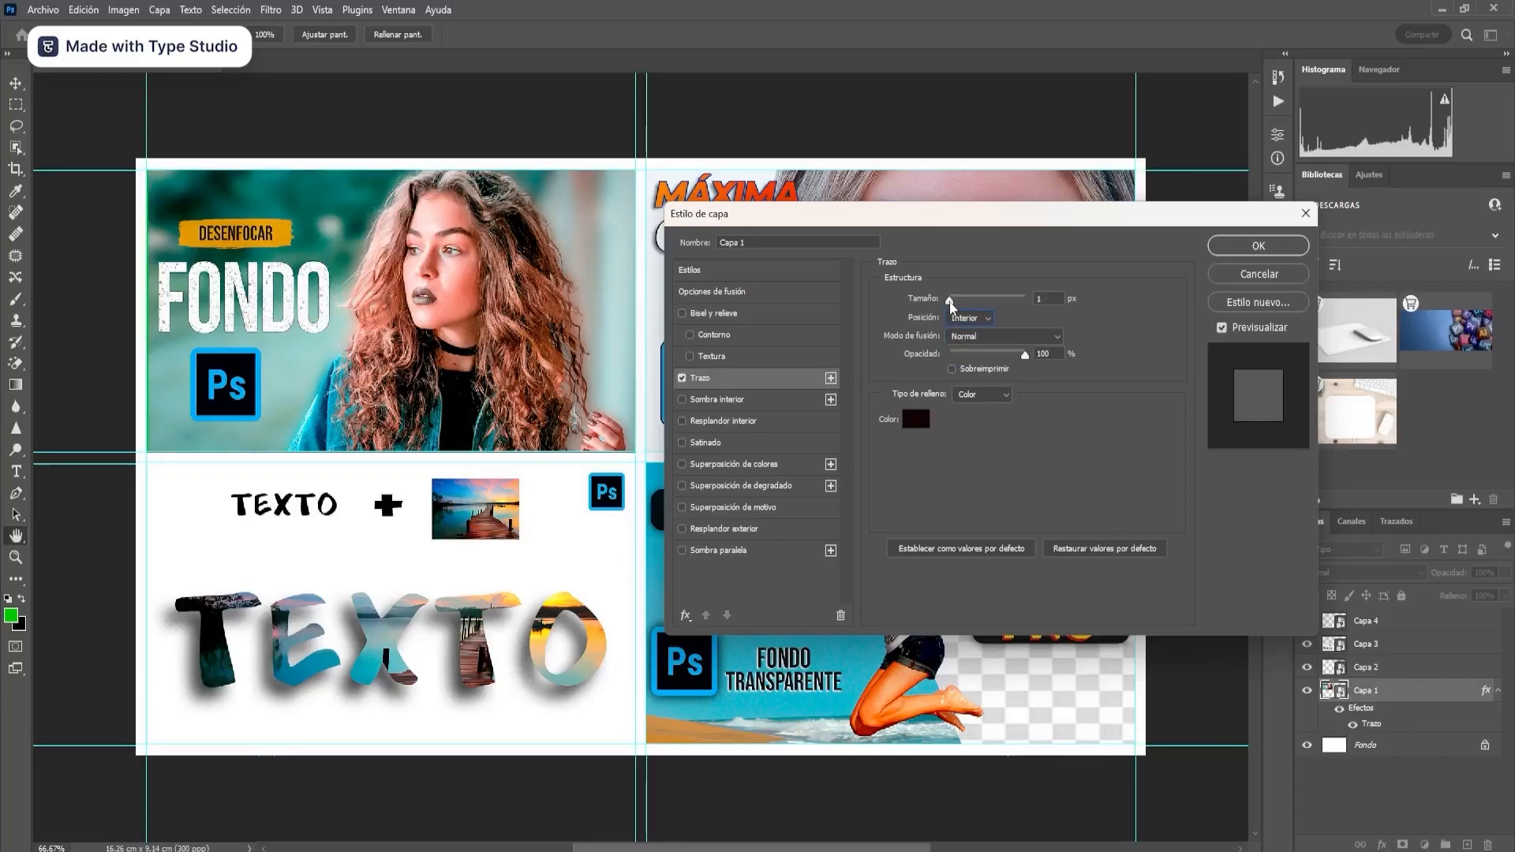
drag(950, 304, 954, 306)
drag(954, 303, 956, 303)
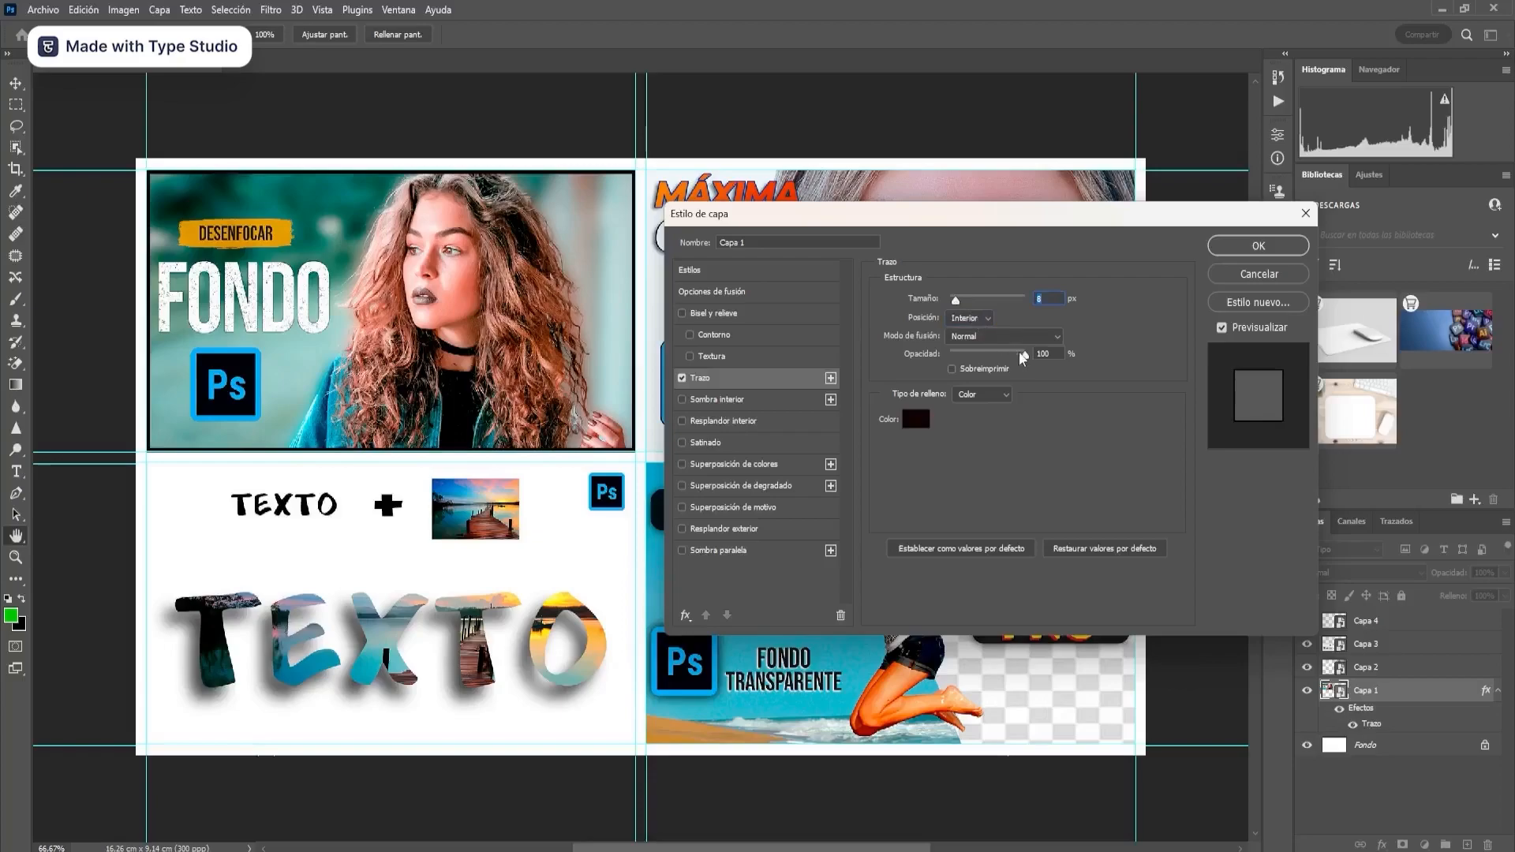
- Set the Capa 1 stroke's blend mode to Normal and its colour to the yellow ecc344
click(979, 337)
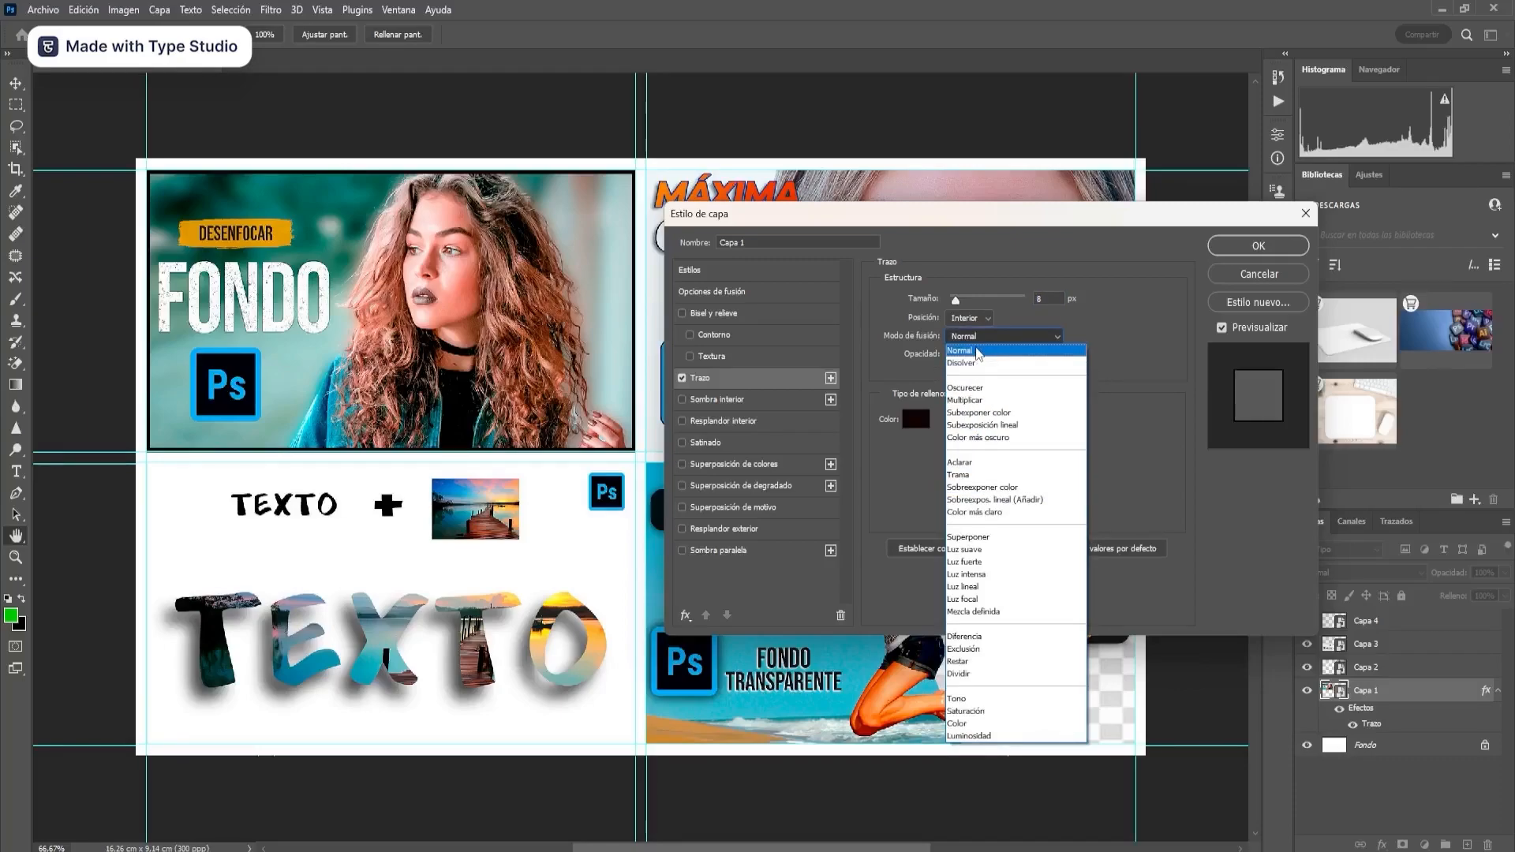
click(977, 350)
click(916, 419)
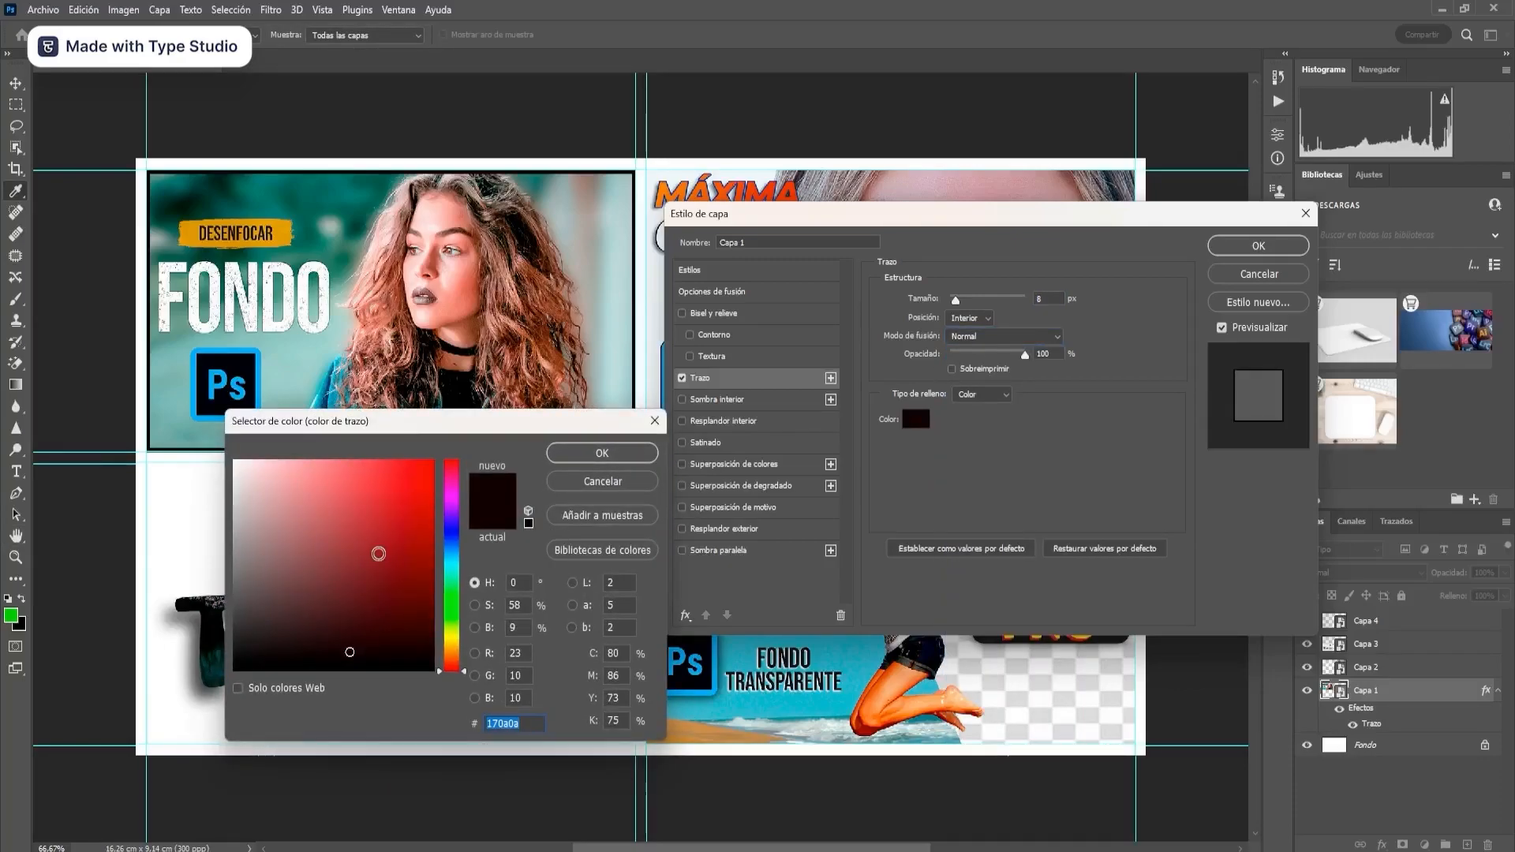
drag(457, 604, 453, 644)
drag(352, 652, 375, 475)
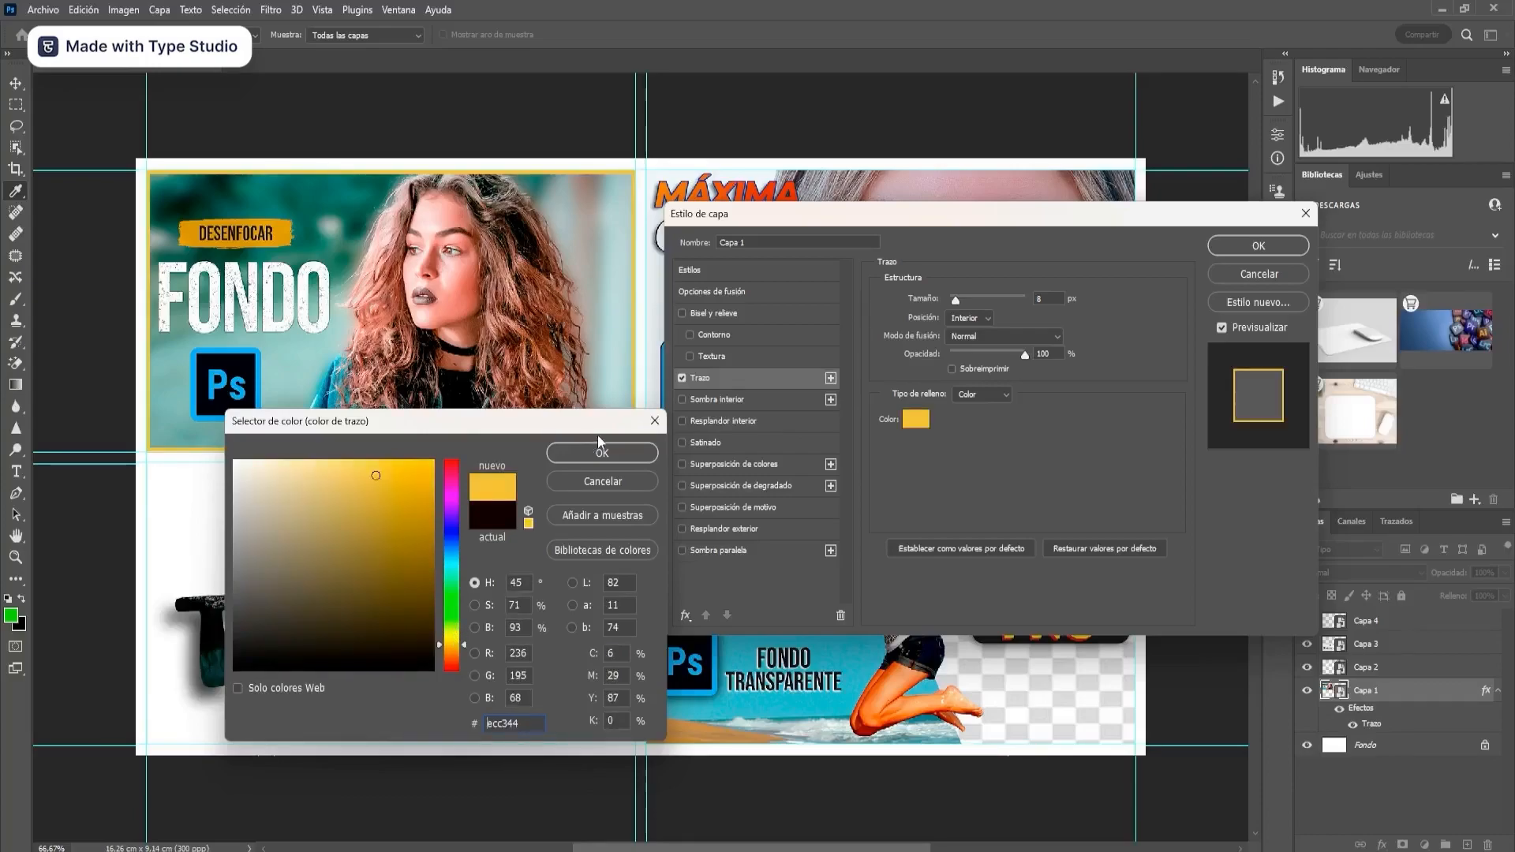
click(600, 448)
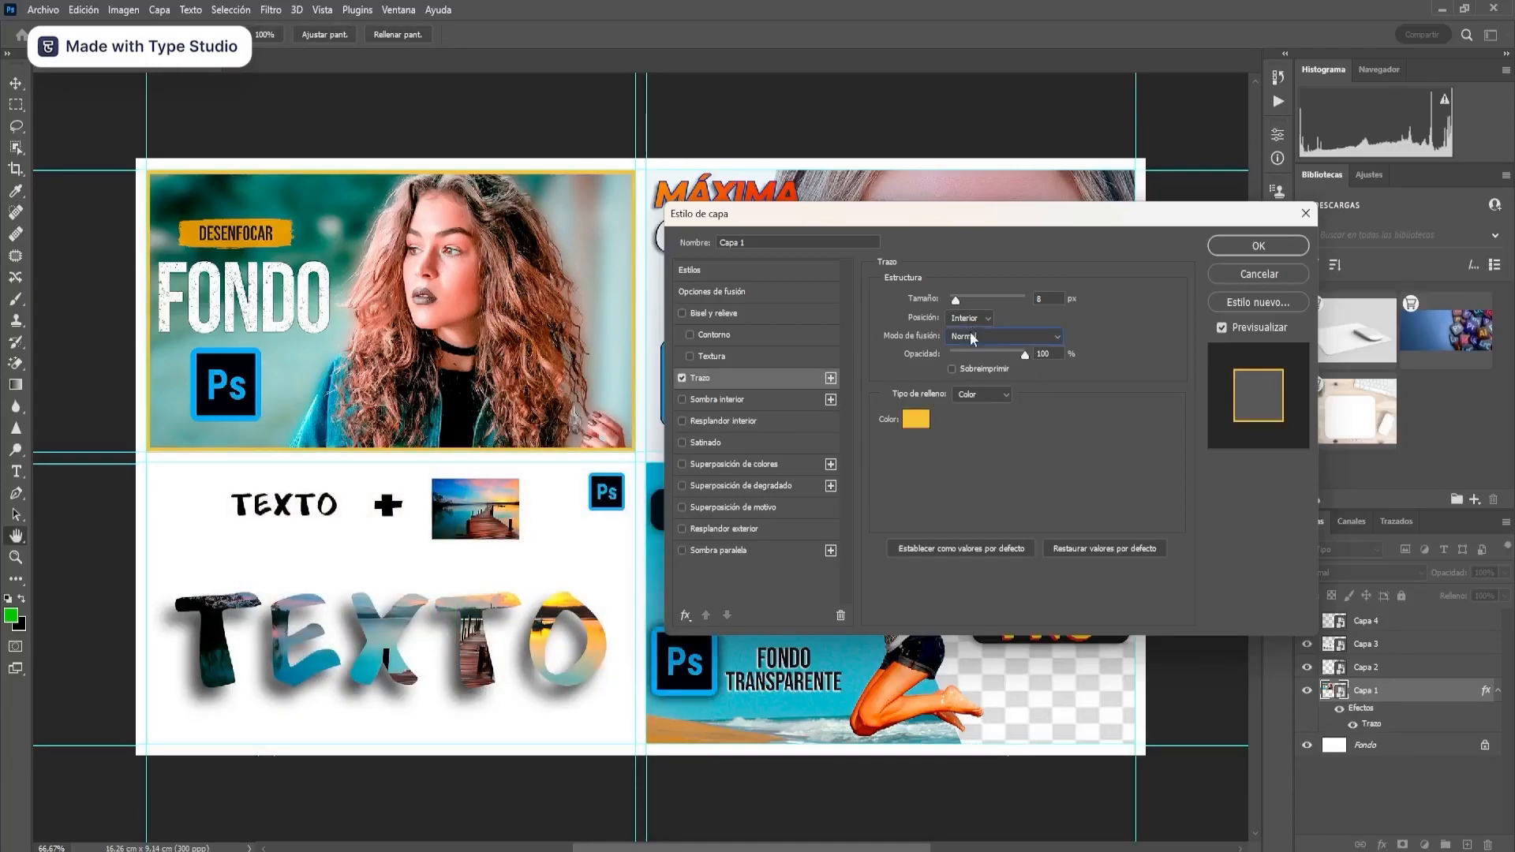
- Set the Capa 1 stroke's size to 10 px and its opacity to 60%
drag(955, 298, 958, 296)
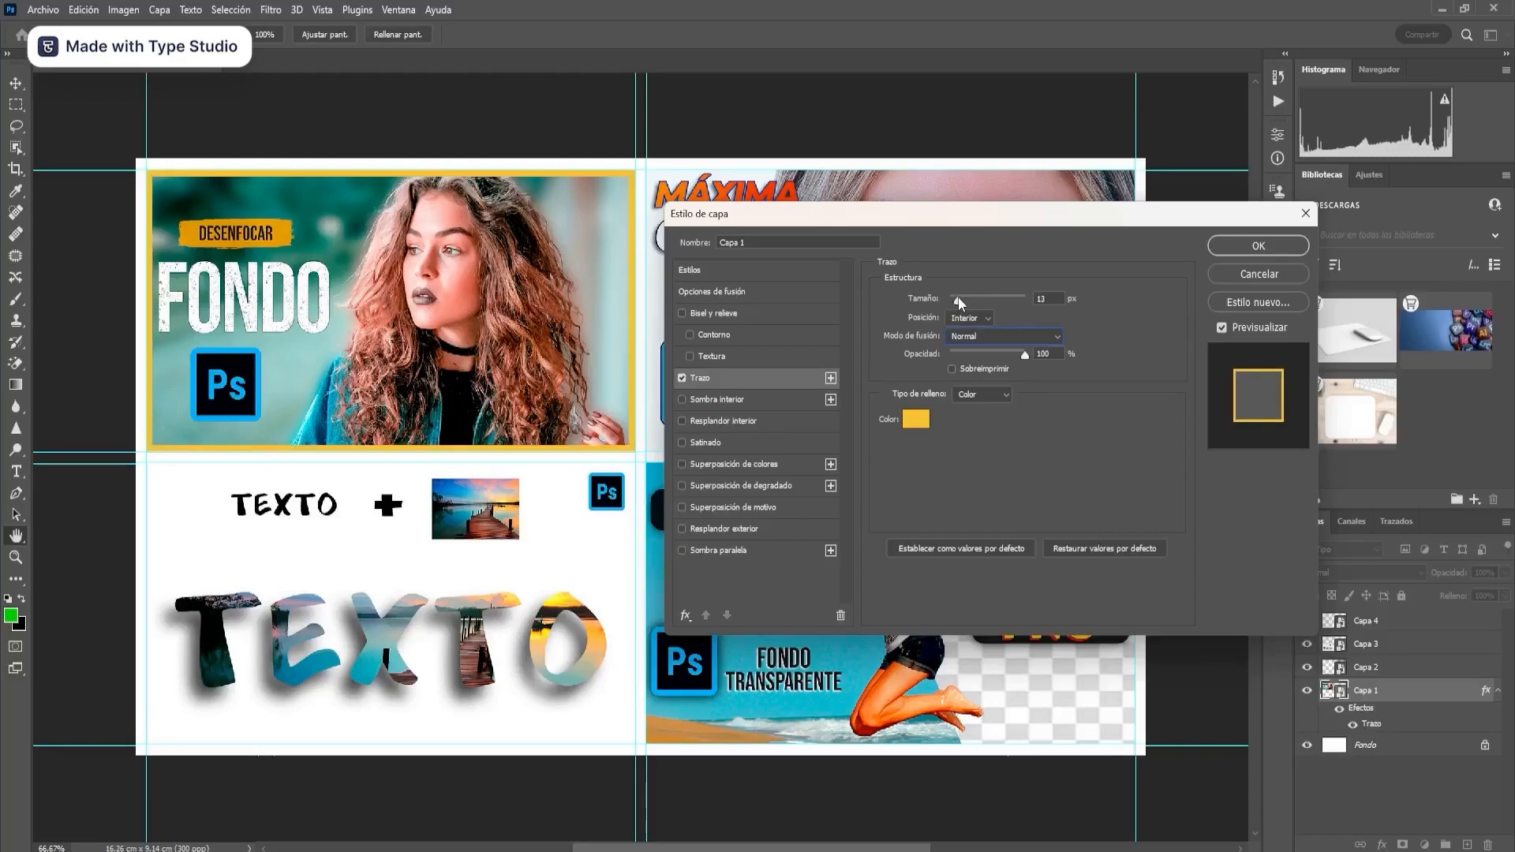
click(1020, 352)
drag(1020, 352, 992, 353)
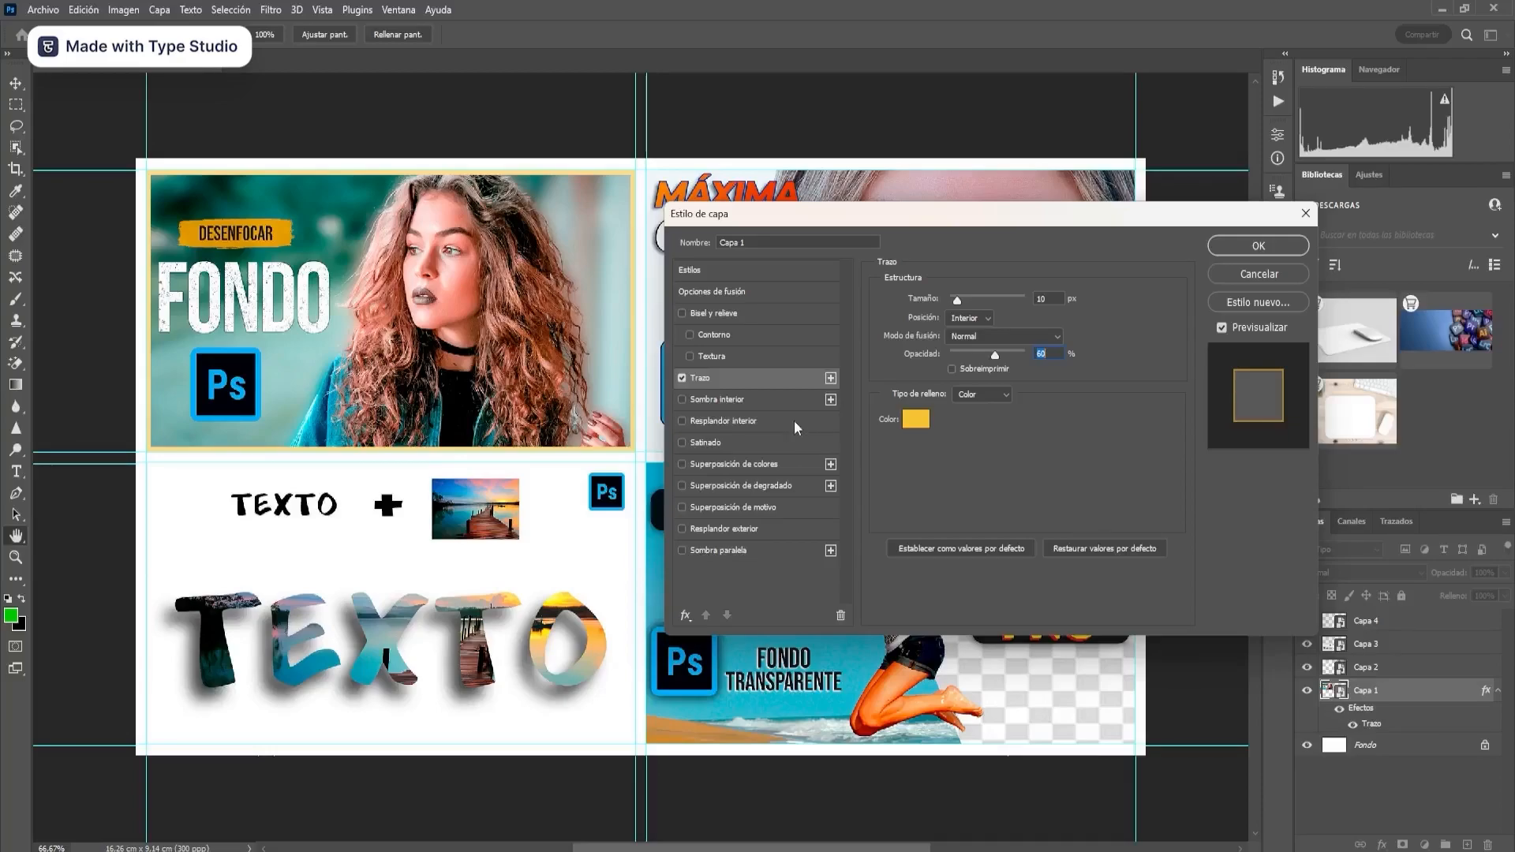
- Add a drop shadow to Capa 1 with 25% opacity, 129° angle, 22 px distance, 3% spread and 9 px size, and apply the layer style
click(682, 551)
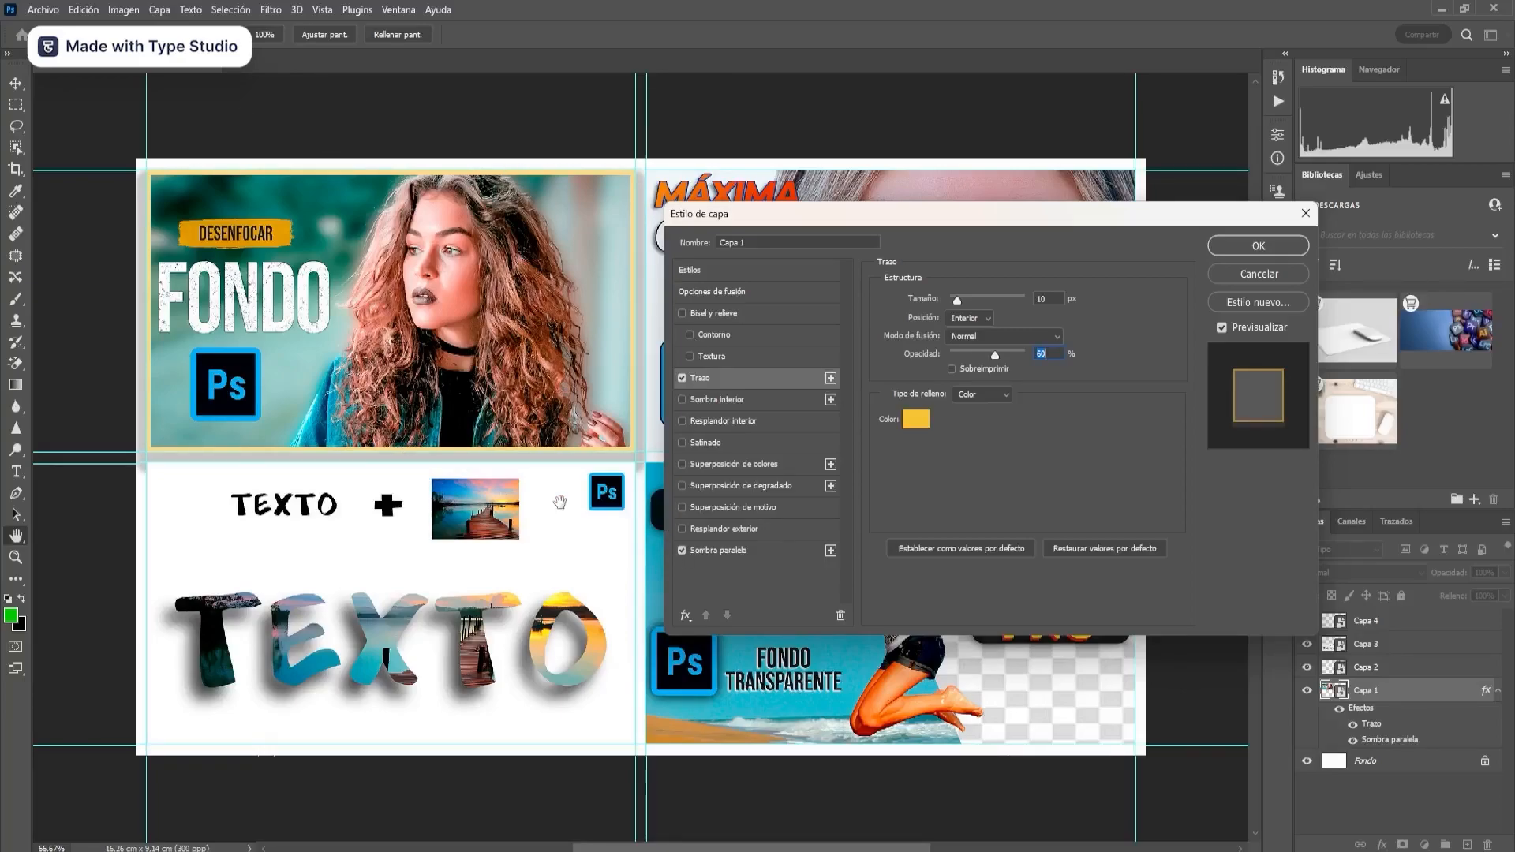
click(710, 553)
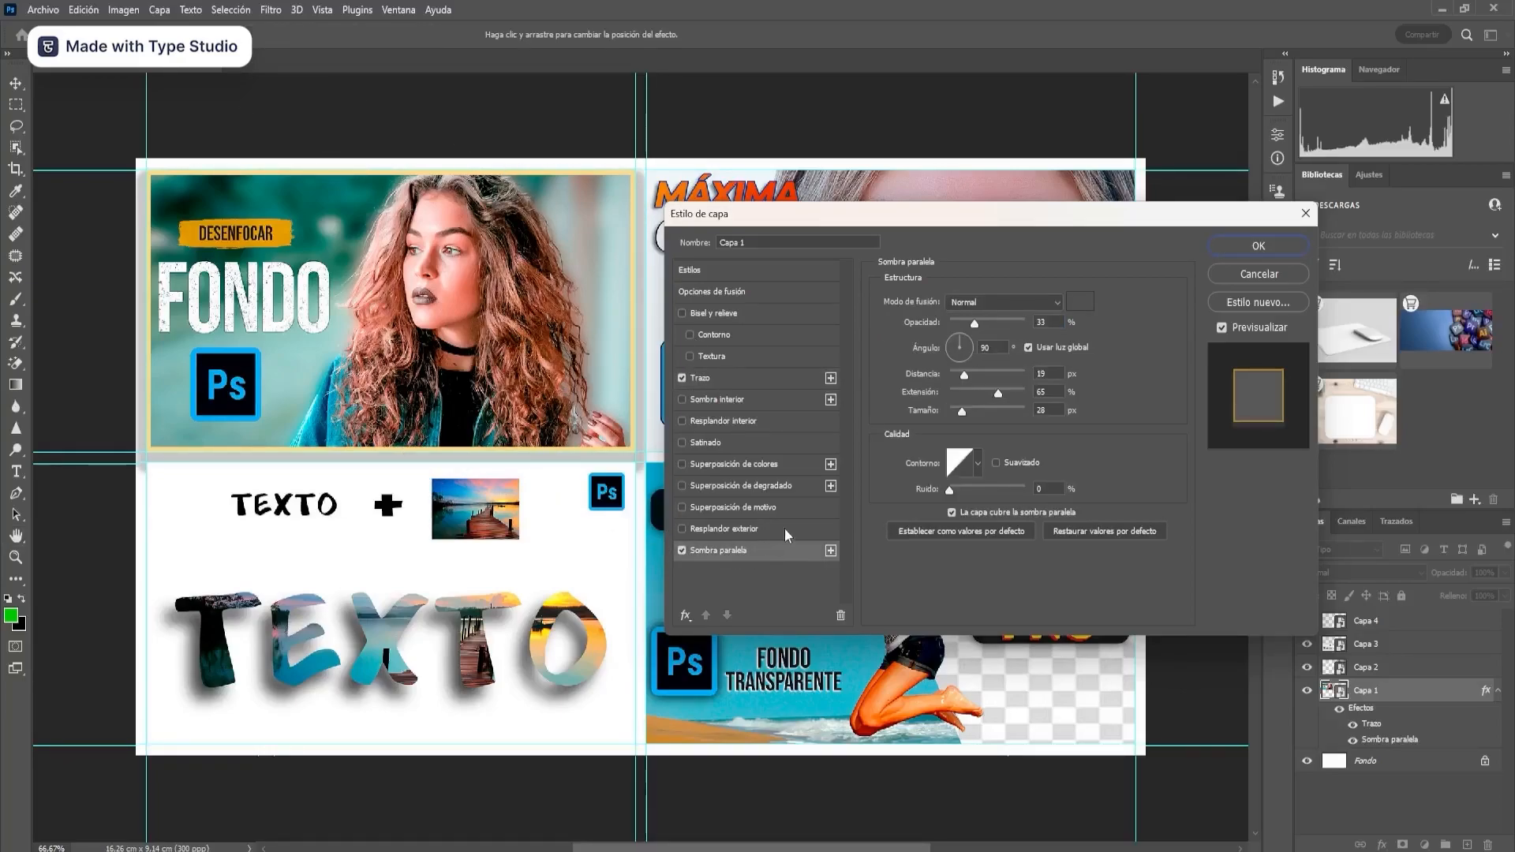
mouse_move(975, 320)
mouse_down()
mouse_move(1030, 325)
mouse_move(984, 324)
mouse_up()
click(947, 334)
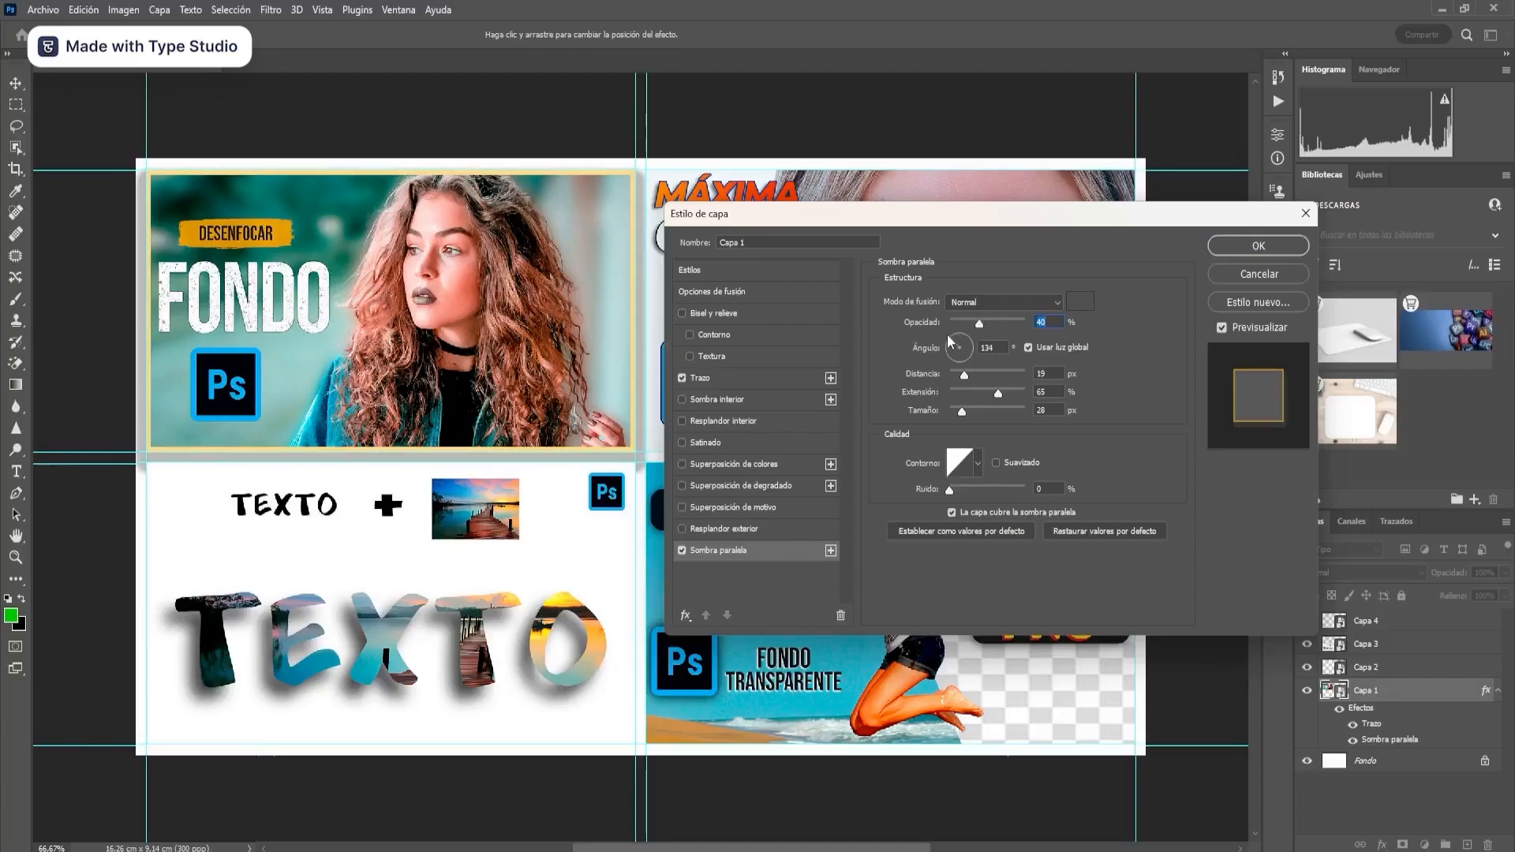
click(951, 337)
mouse_move(964, 371)
mouse_down()
mouse_move(991, 391)
mouse_move(954, 393)
mouse_up()
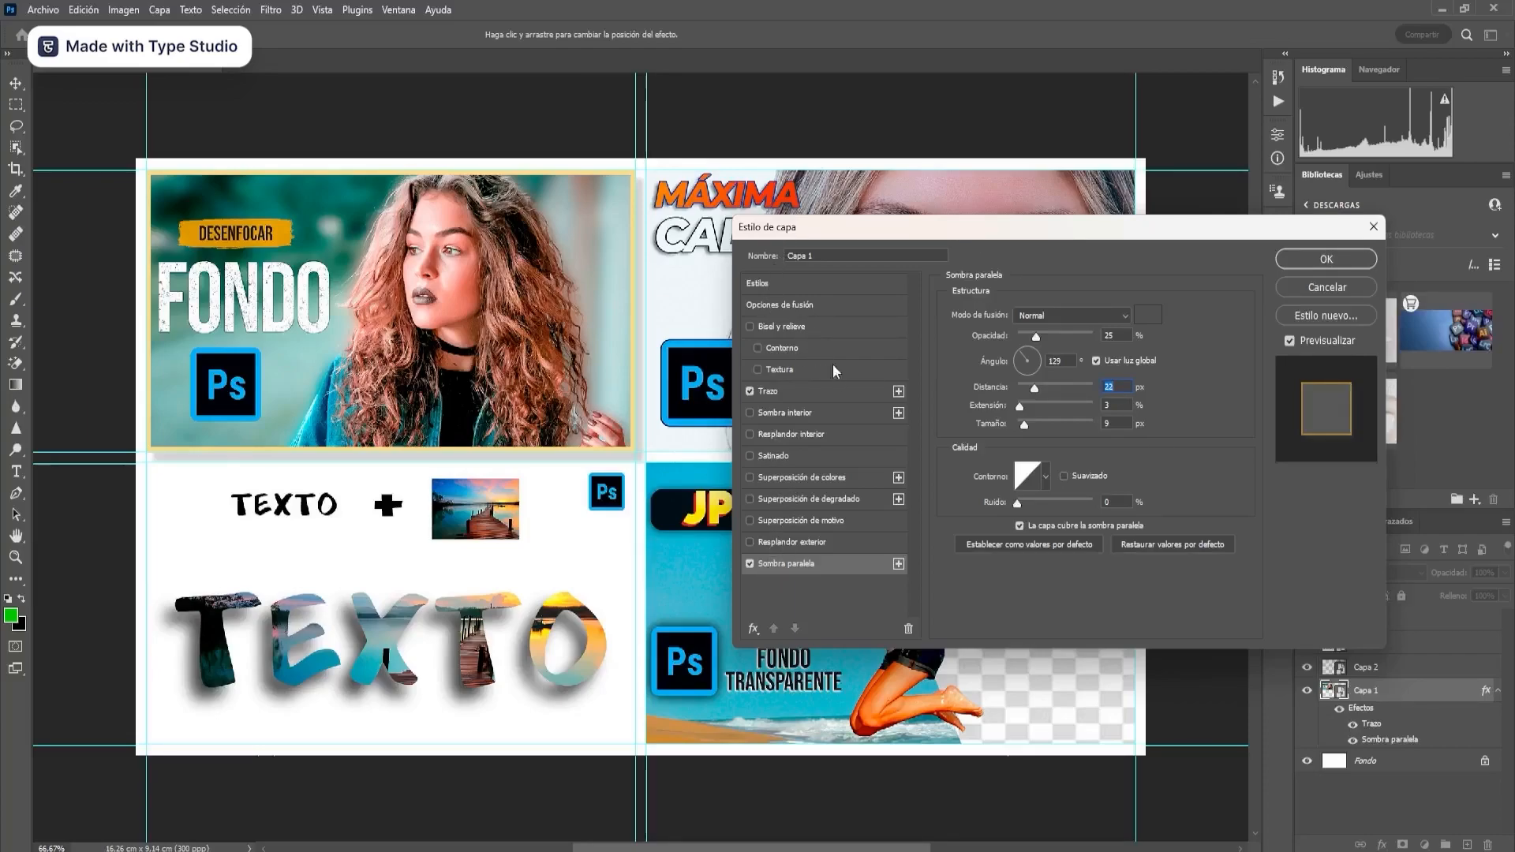
click(1325, 259)
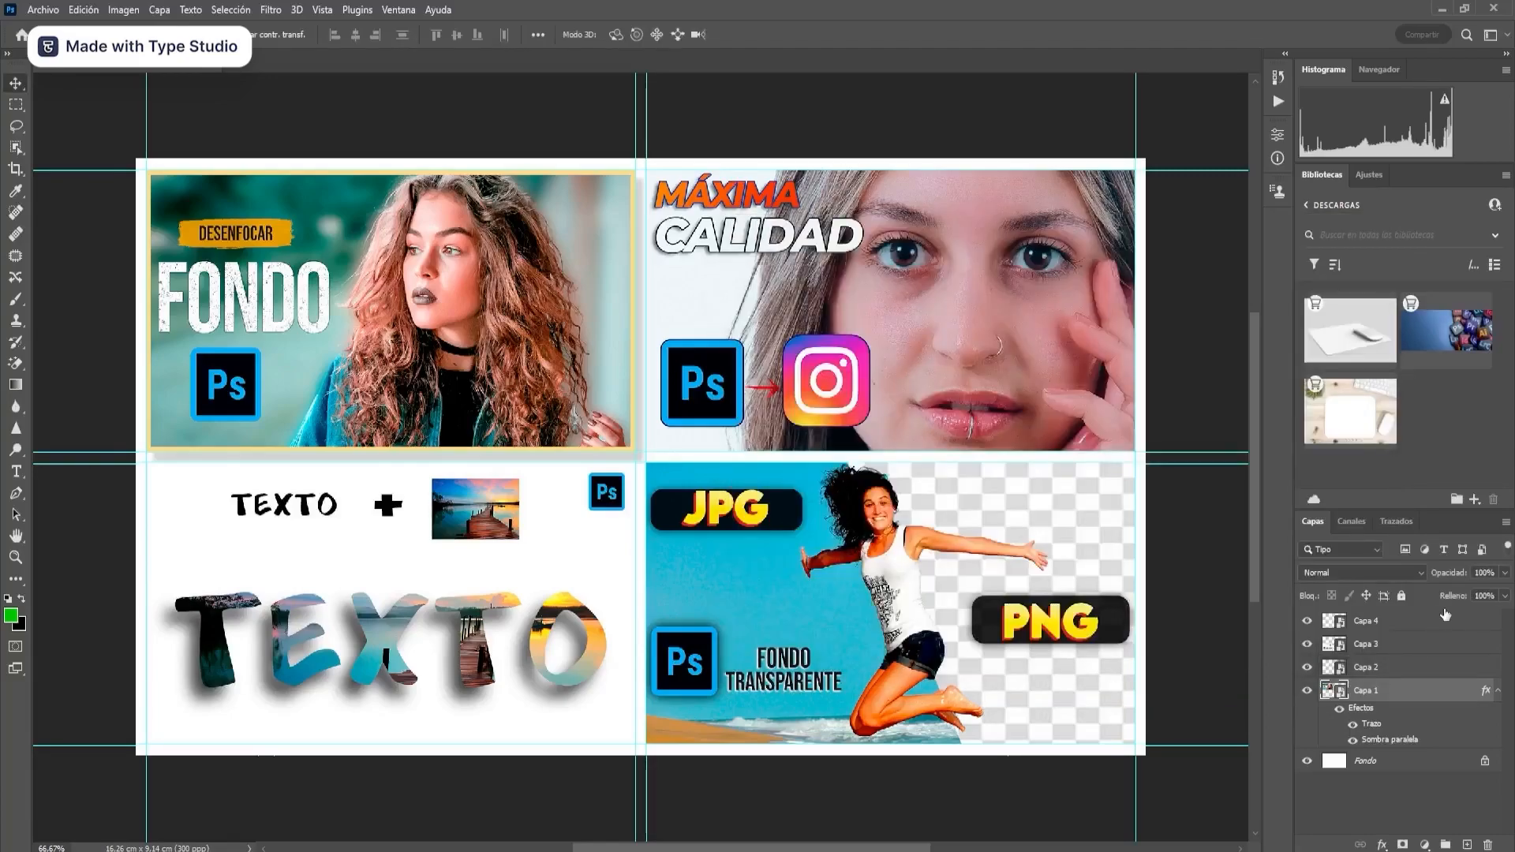
- Copy the layer style of Capa 1 and paste it onto Capa 2, Capa 3 and Capa 4 together
right_click(1375, 699)
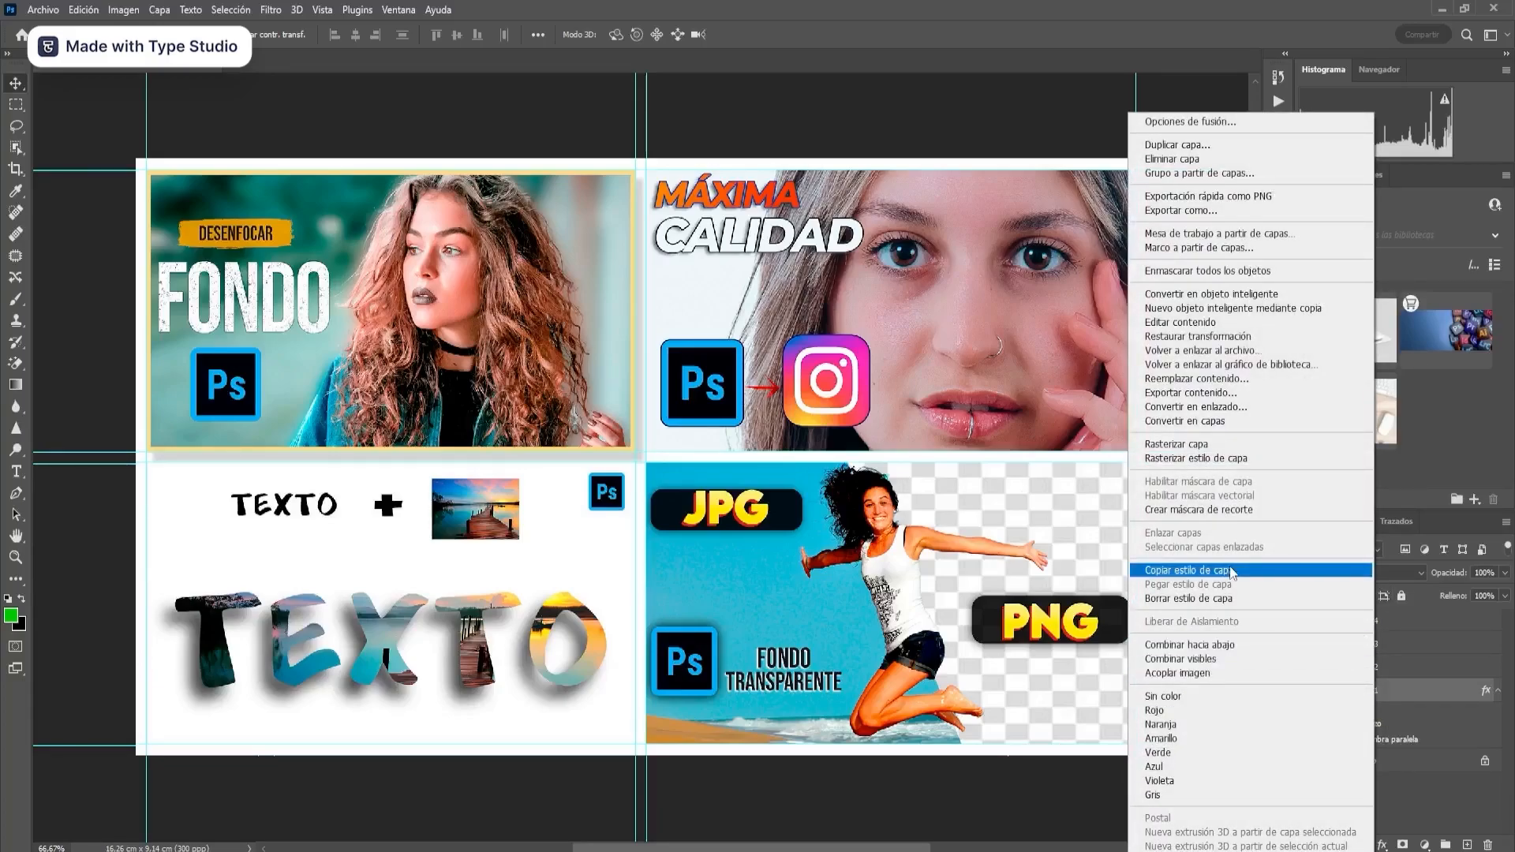
click(1350, 574)
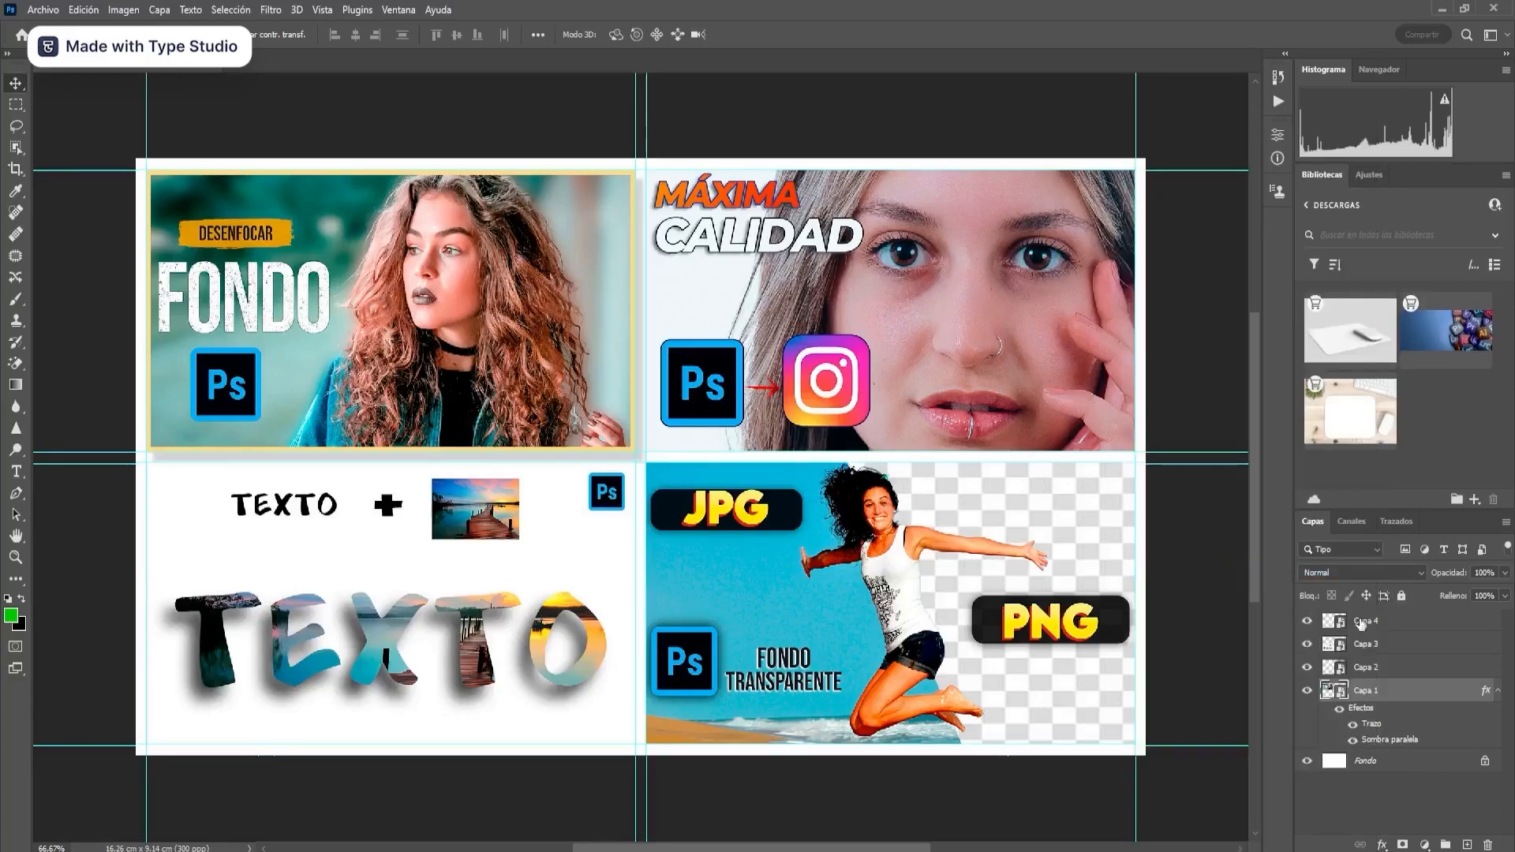
click(1363, 668)
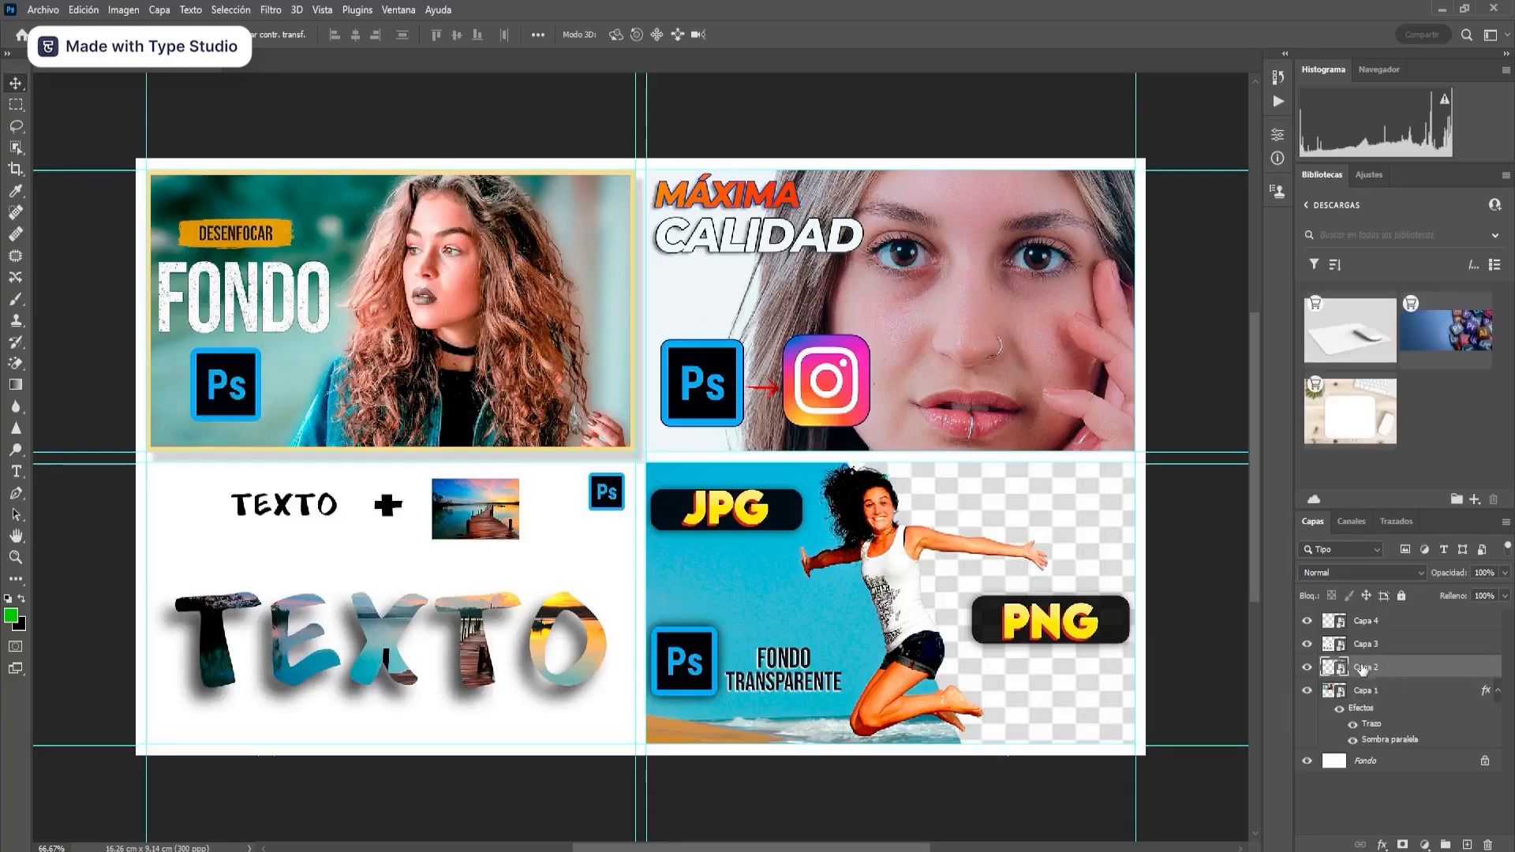
shift+click(1373, 621)
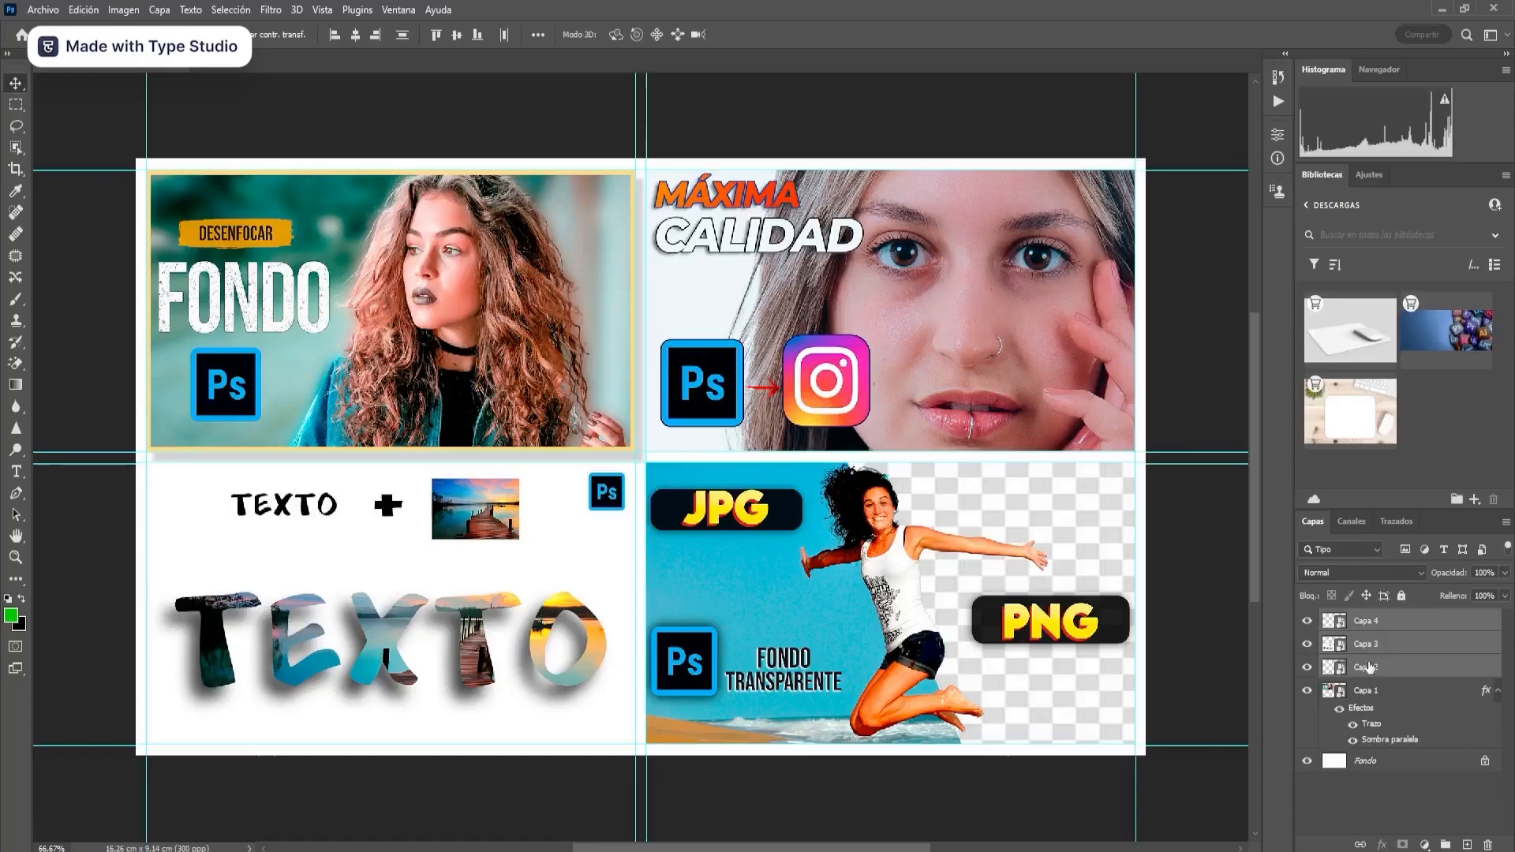
right_click(1389, 638)
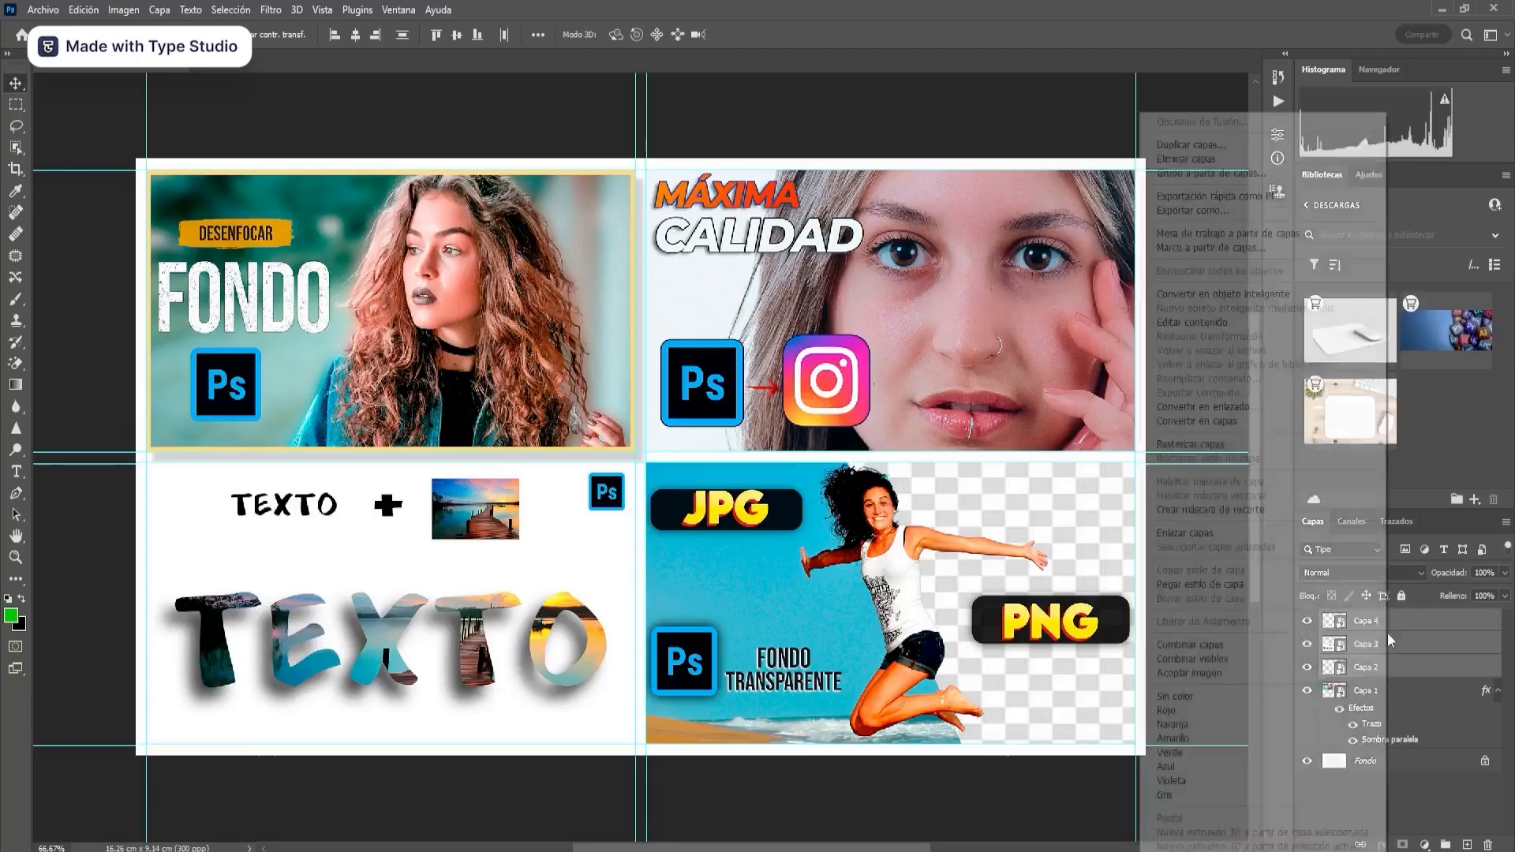
click(1245, 586)
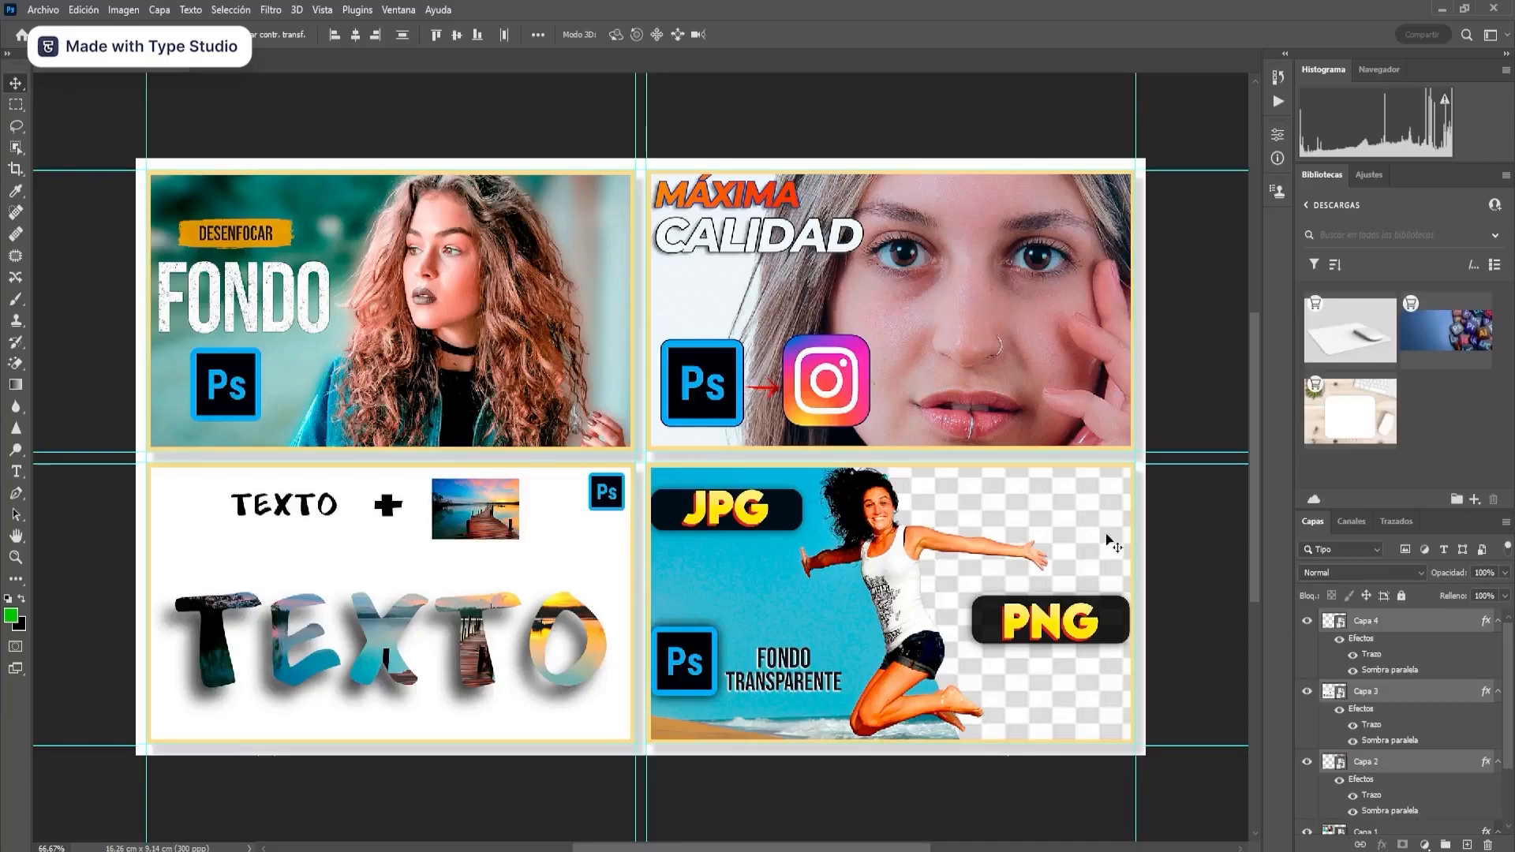
click(43, 10)
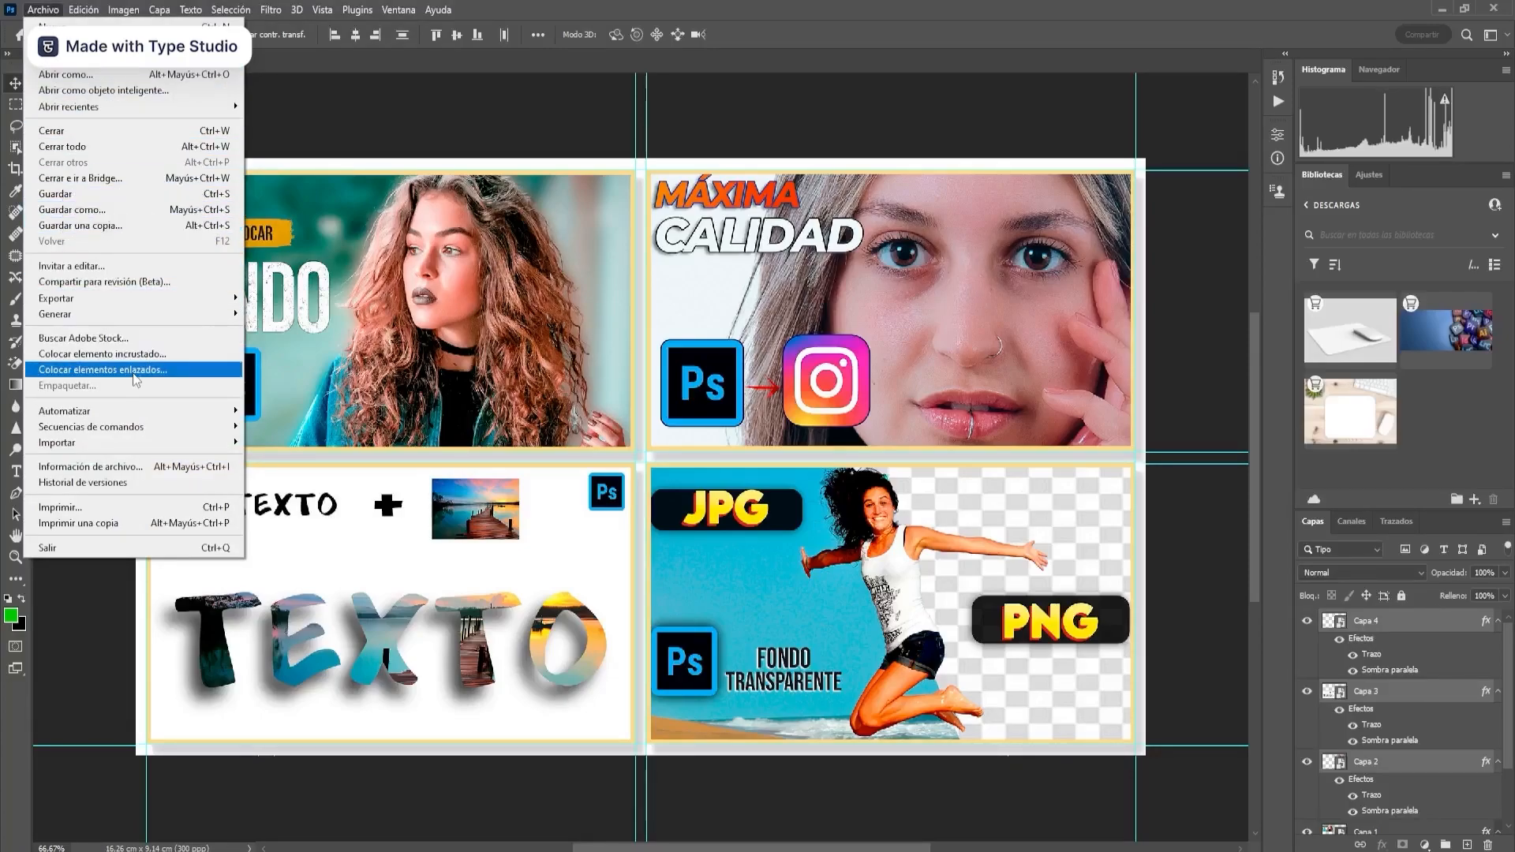
mouse_move(142, 296)
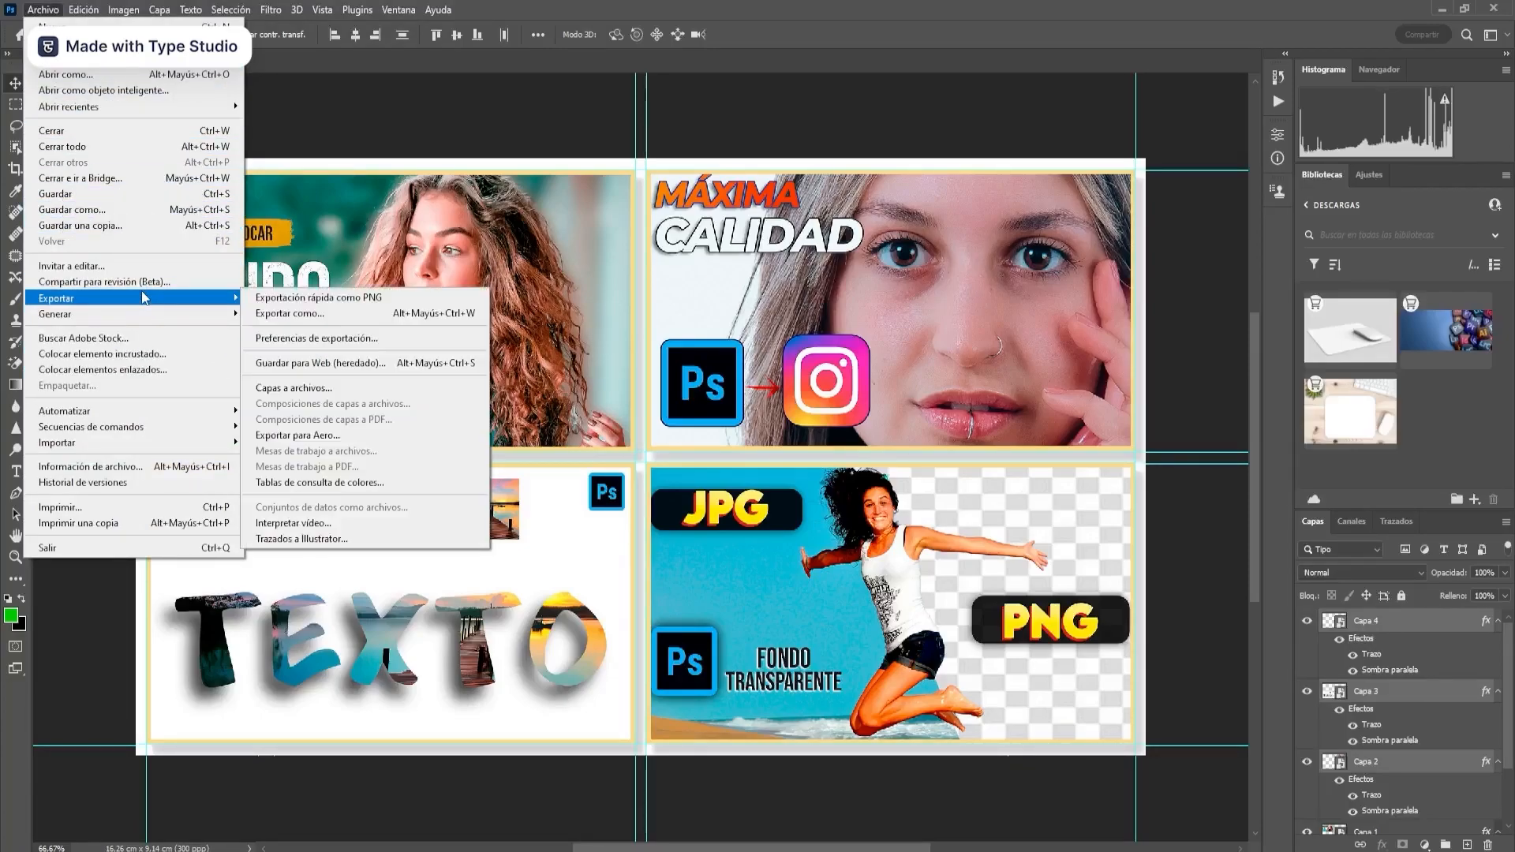
click(124, 226)
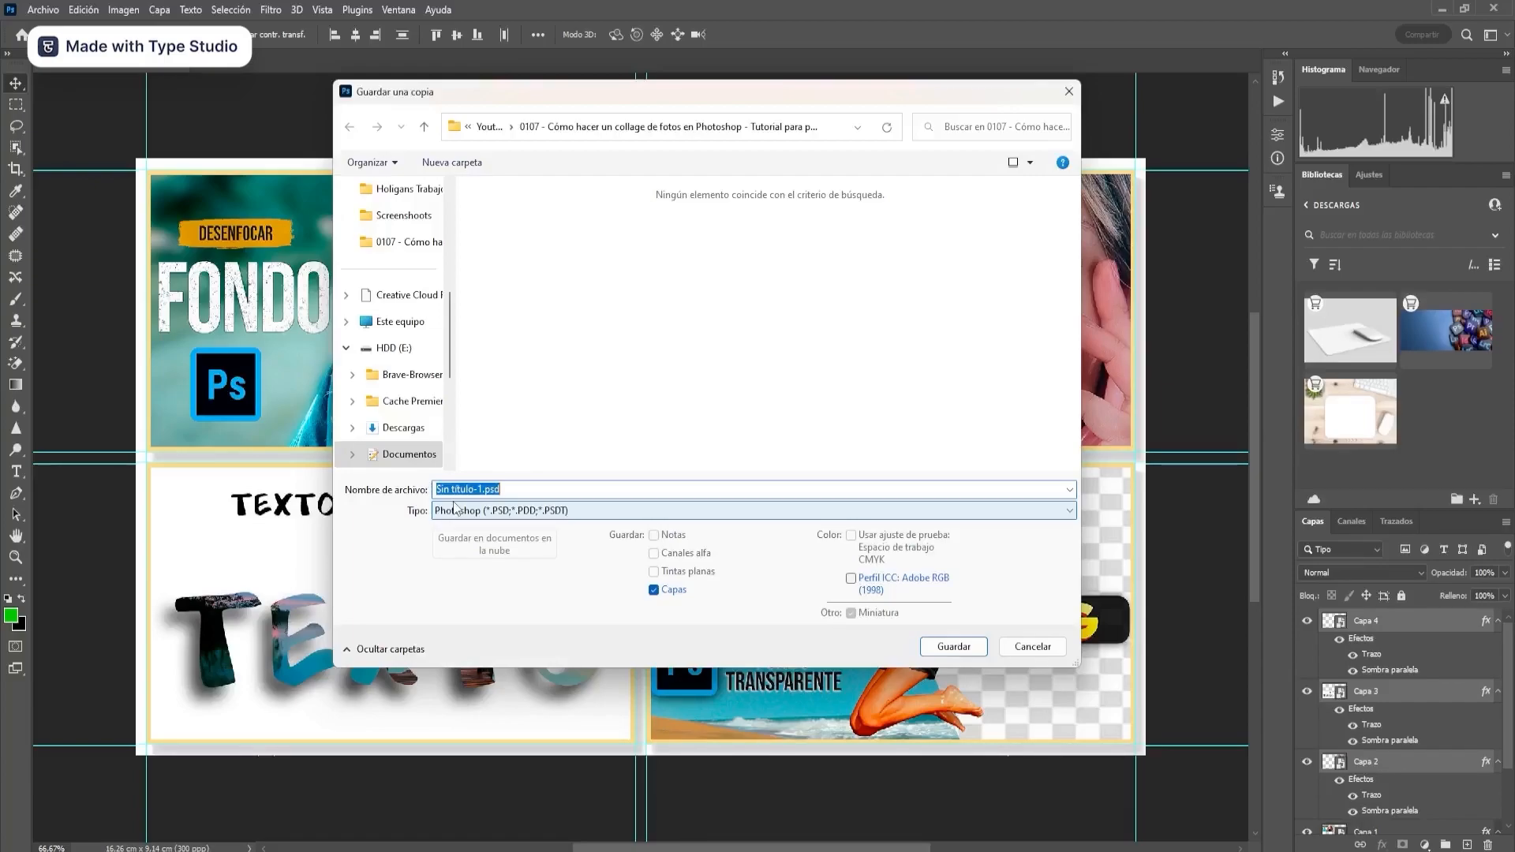
click(1032, 647)
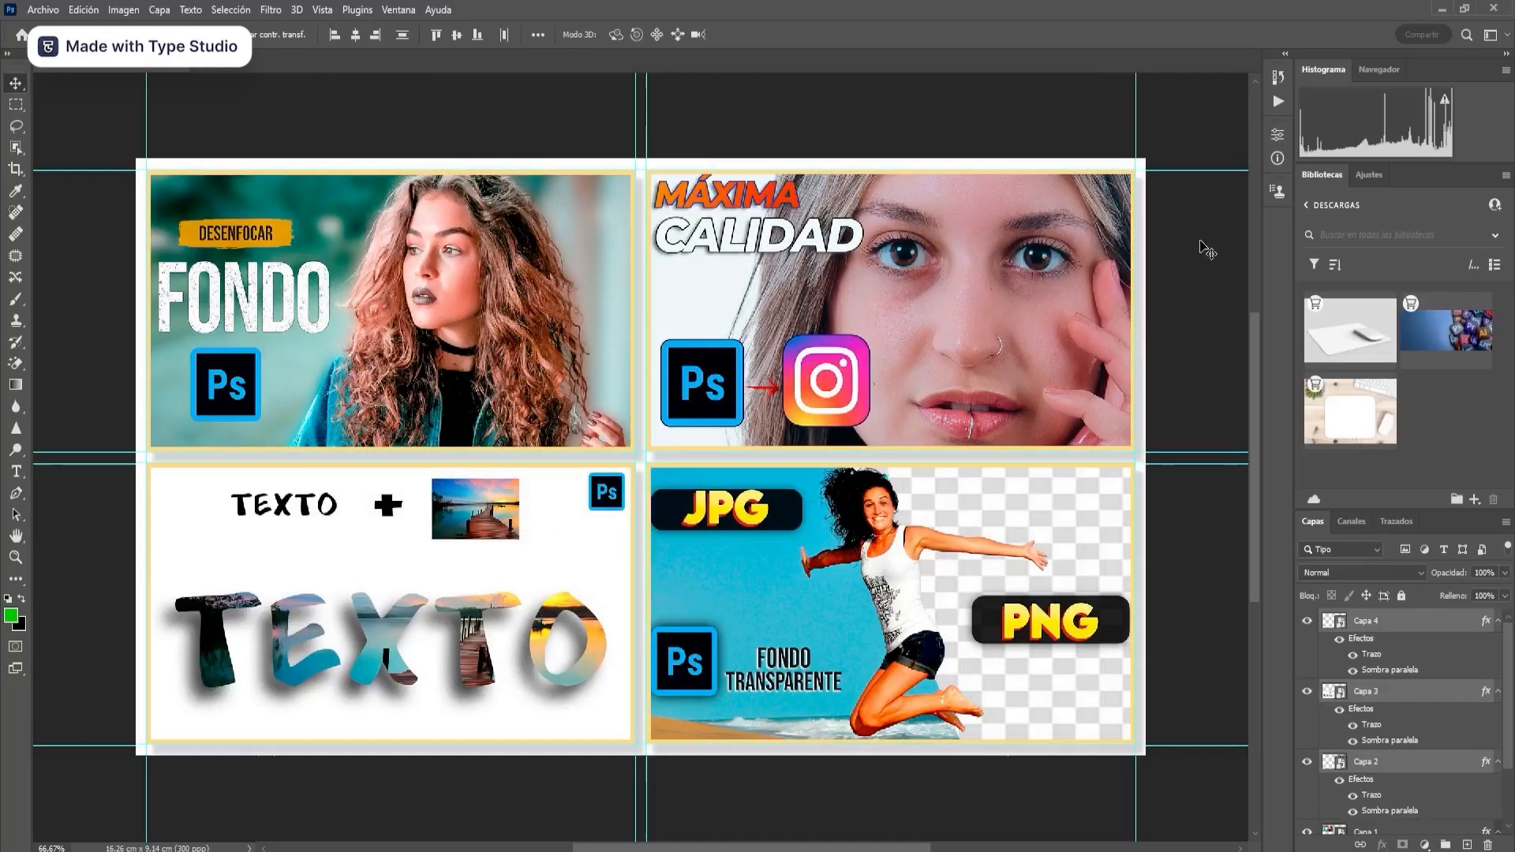